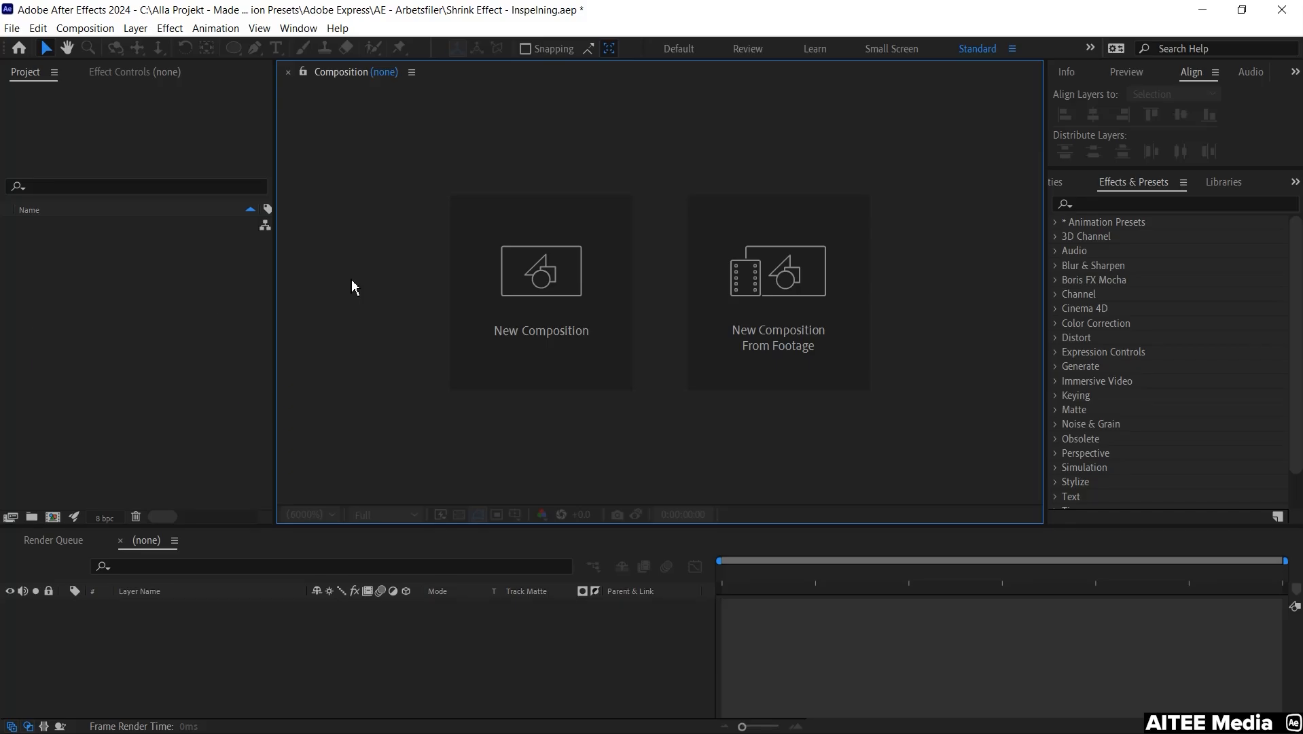
Import the Shrink Effect - Lightbulb PSD as a layered composition with editable layer styles.
{"action": "key", "text": "alt+Tab"}
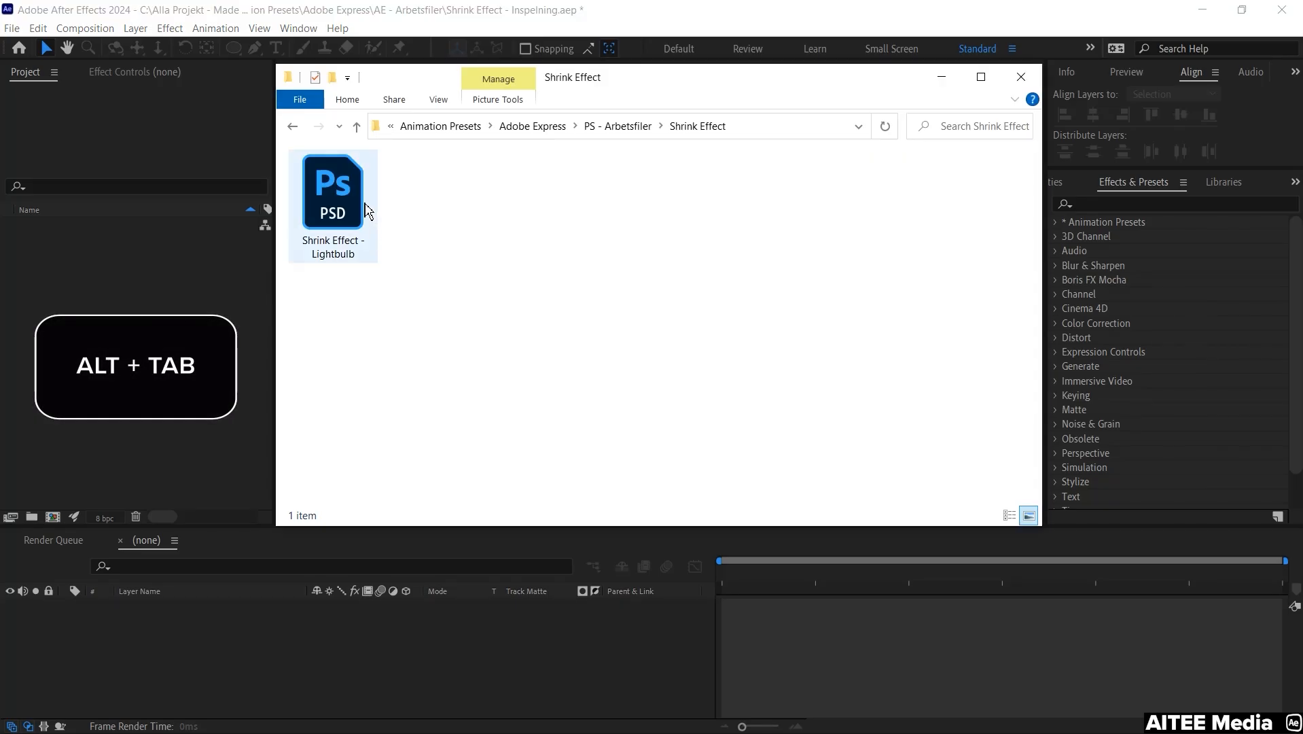
{"action": "left_click_drag", "start_coordinate": [333, 204], "coordinate": [163, 297]}
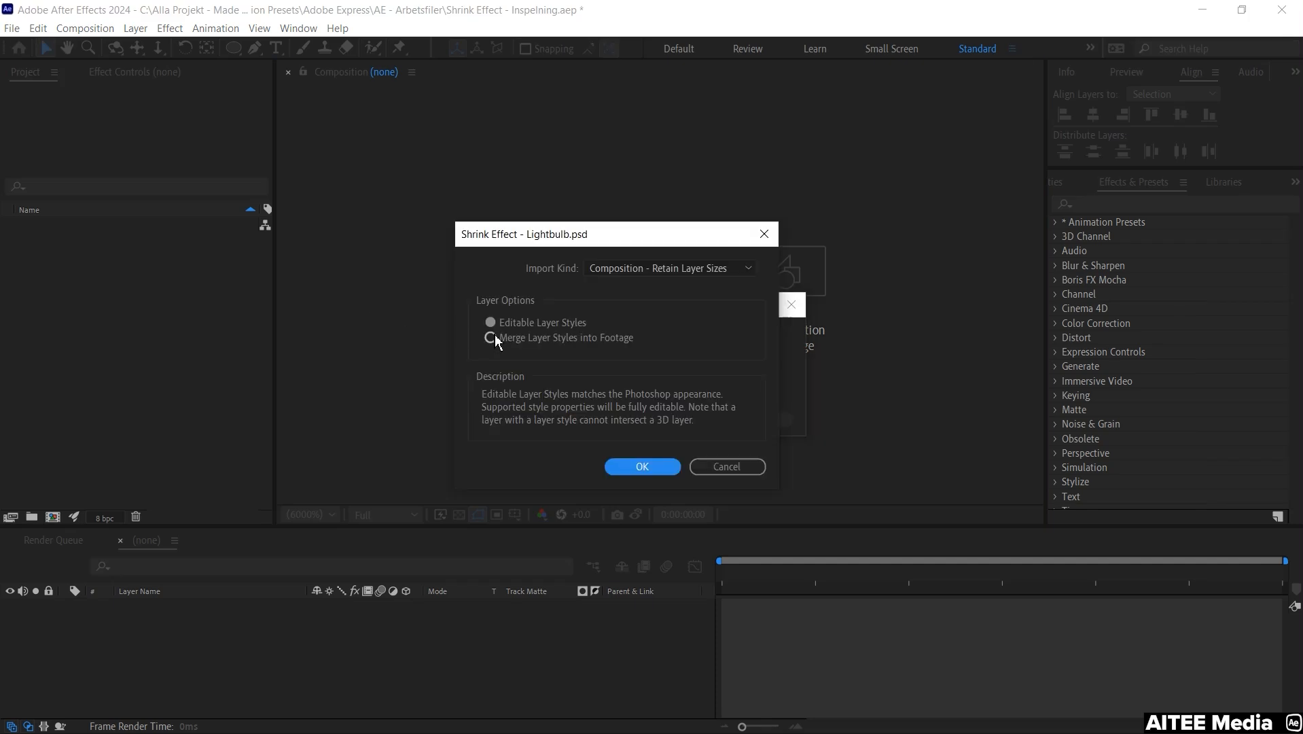
{"action": "left_click", "coordinate": [529, 323]}
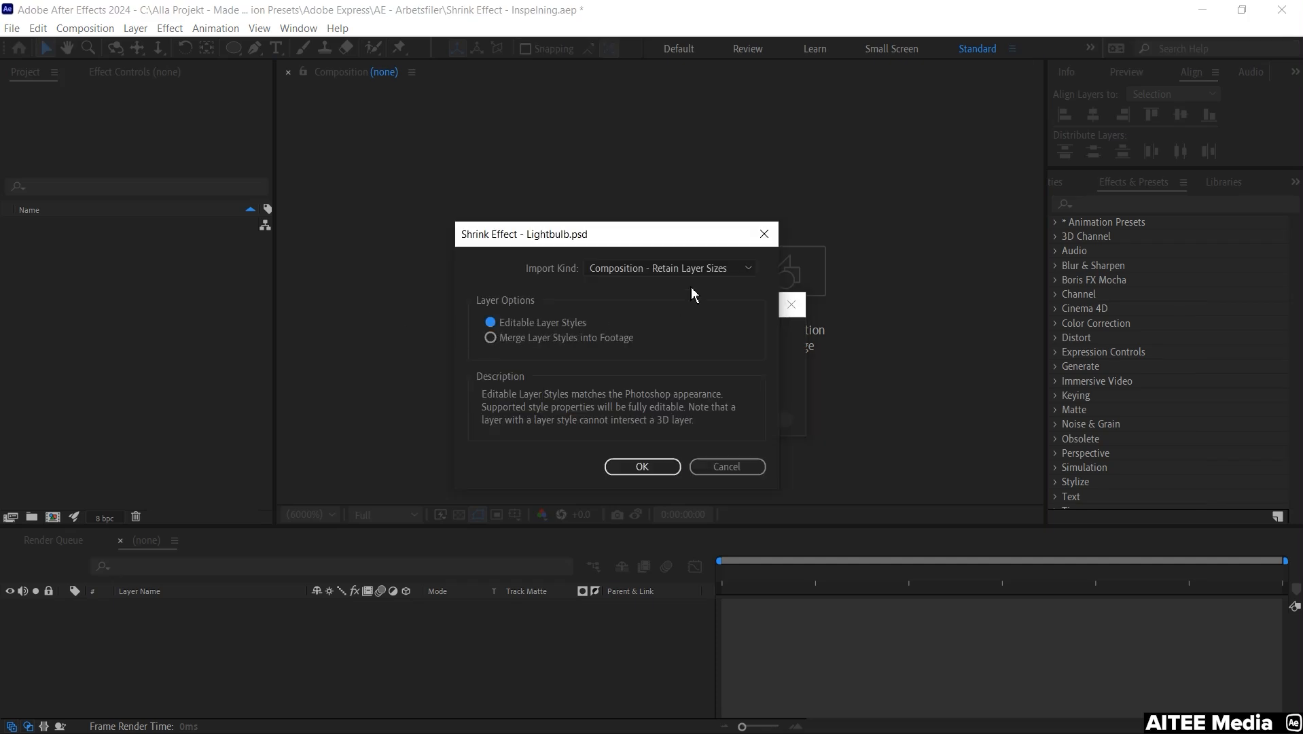
{"action": "left_click", "coordinate": [666, 268]}
{"action": "left_click", "coordinate": [647, 327]}
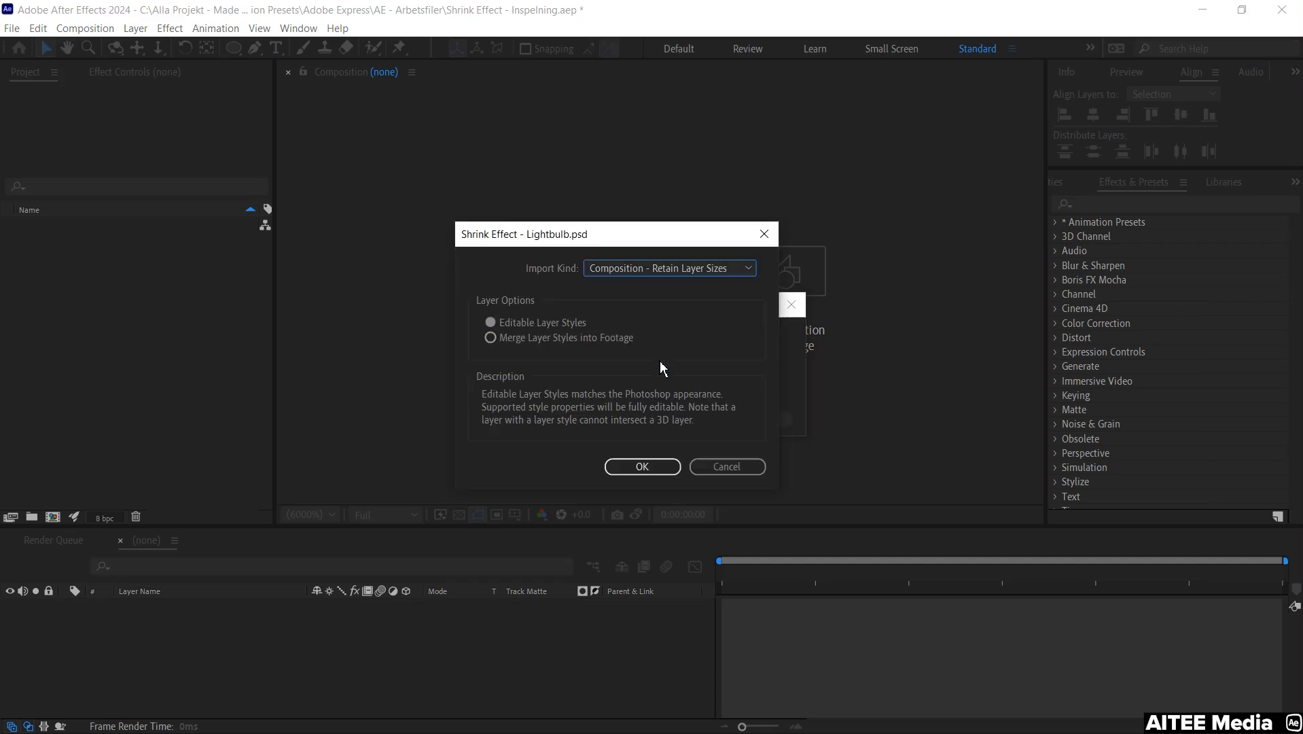
{"action": "left_click", "coordinate": [643, 466]}
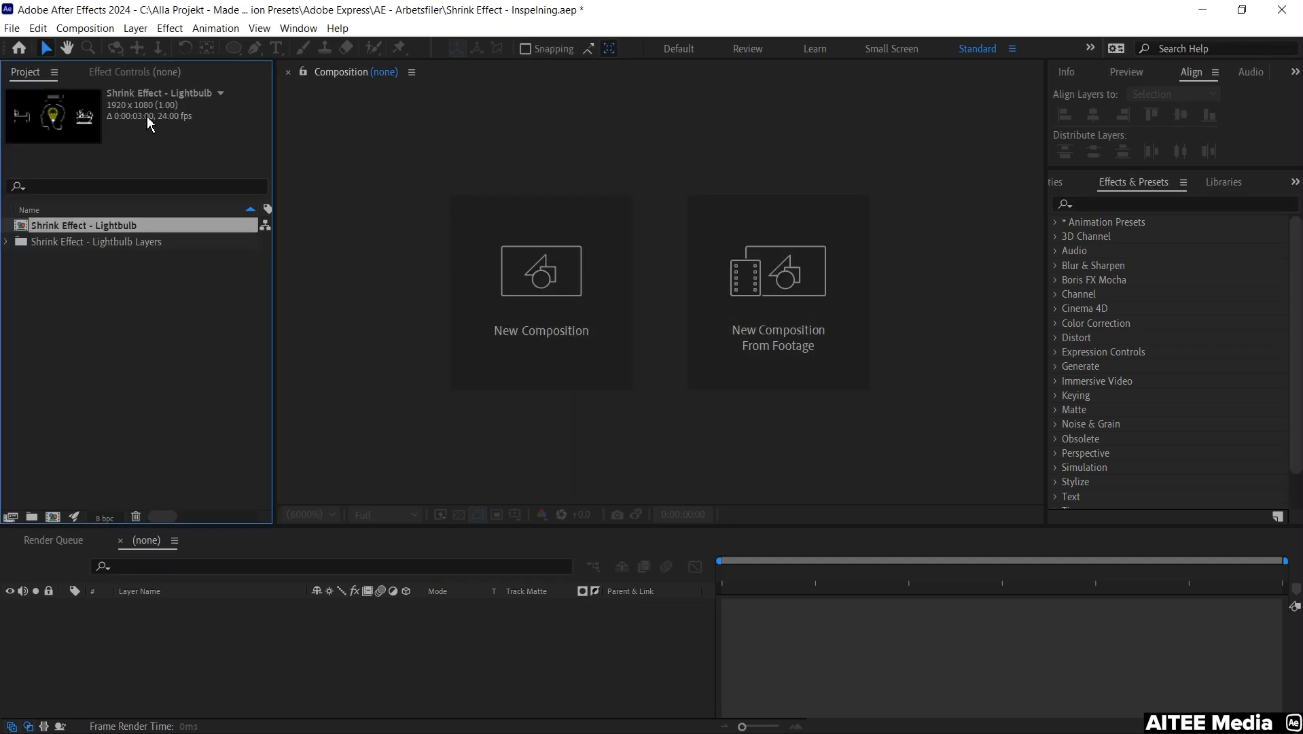
Inside the Lightbulb composition, add a HEALTHY HABITS text layer below the head icon.
{"action": "double_click", "coordinate": [128, 227]}
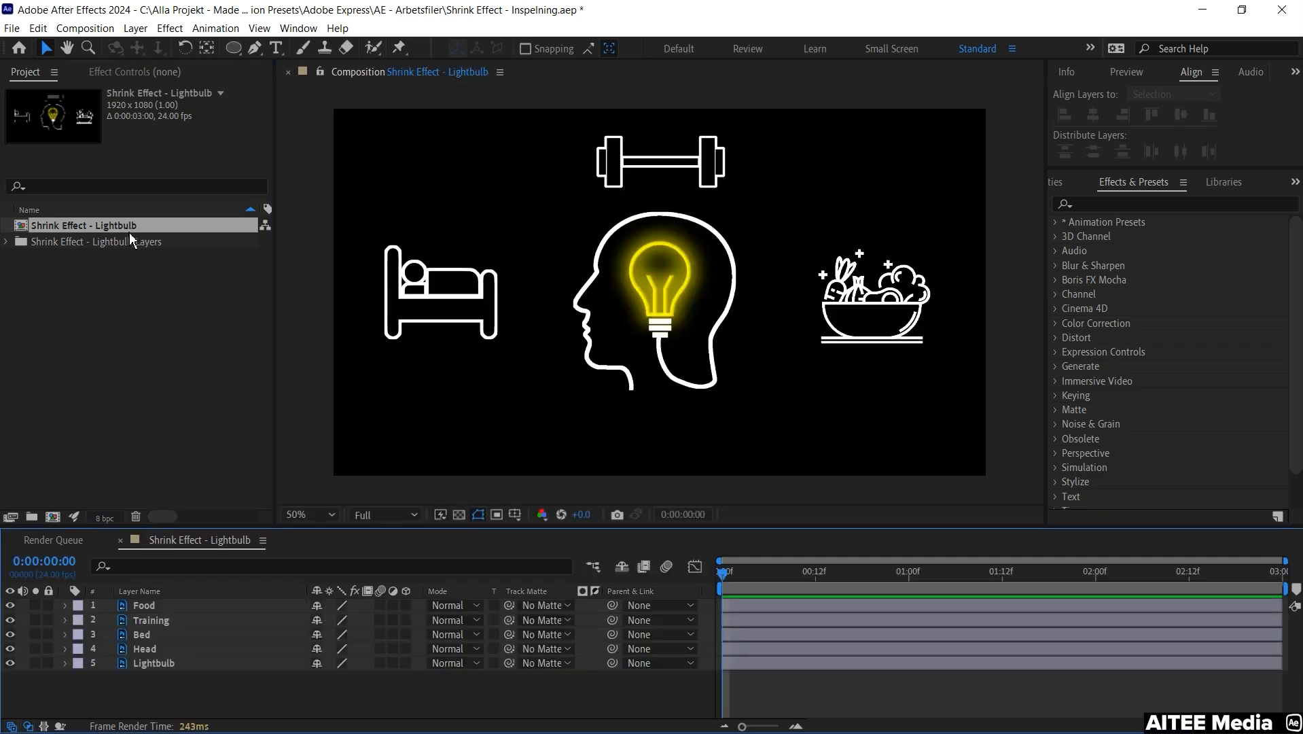
{"action": "key", "text": "ctrl+t"}
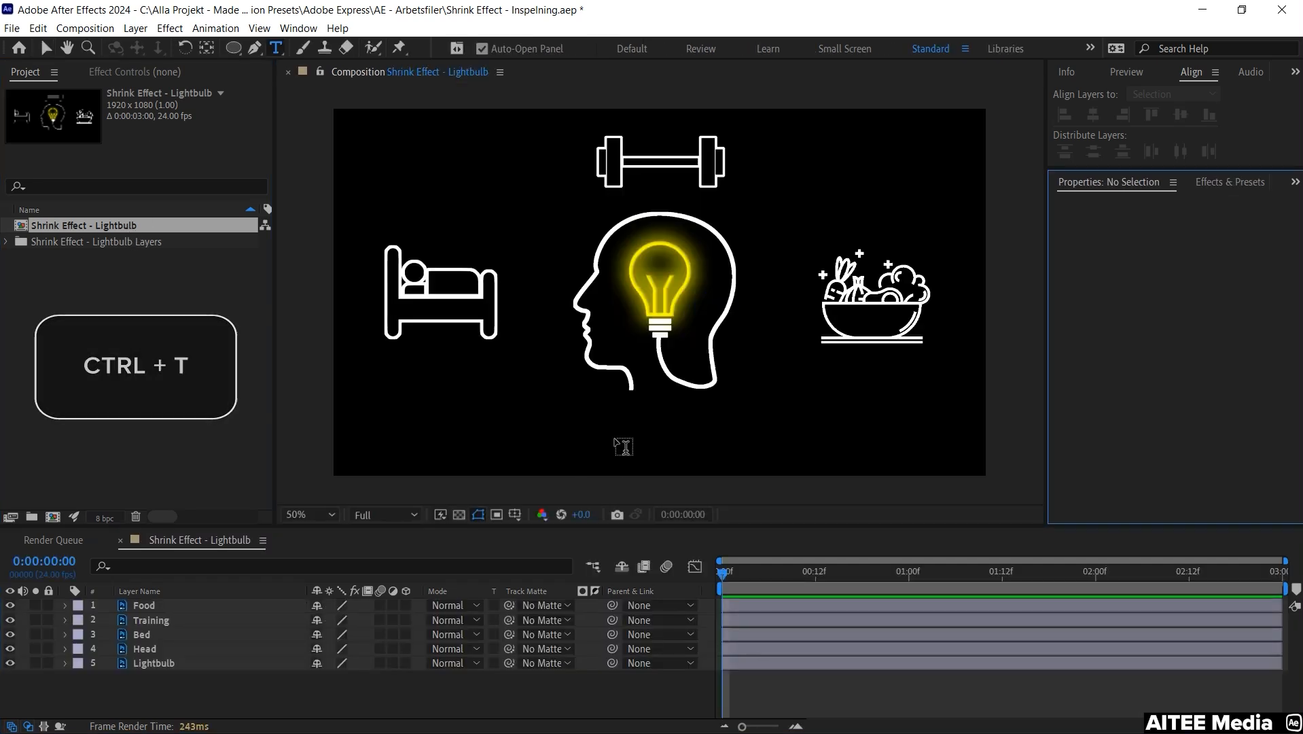
{"action": "left_click", "coordinate": [611, 446]}
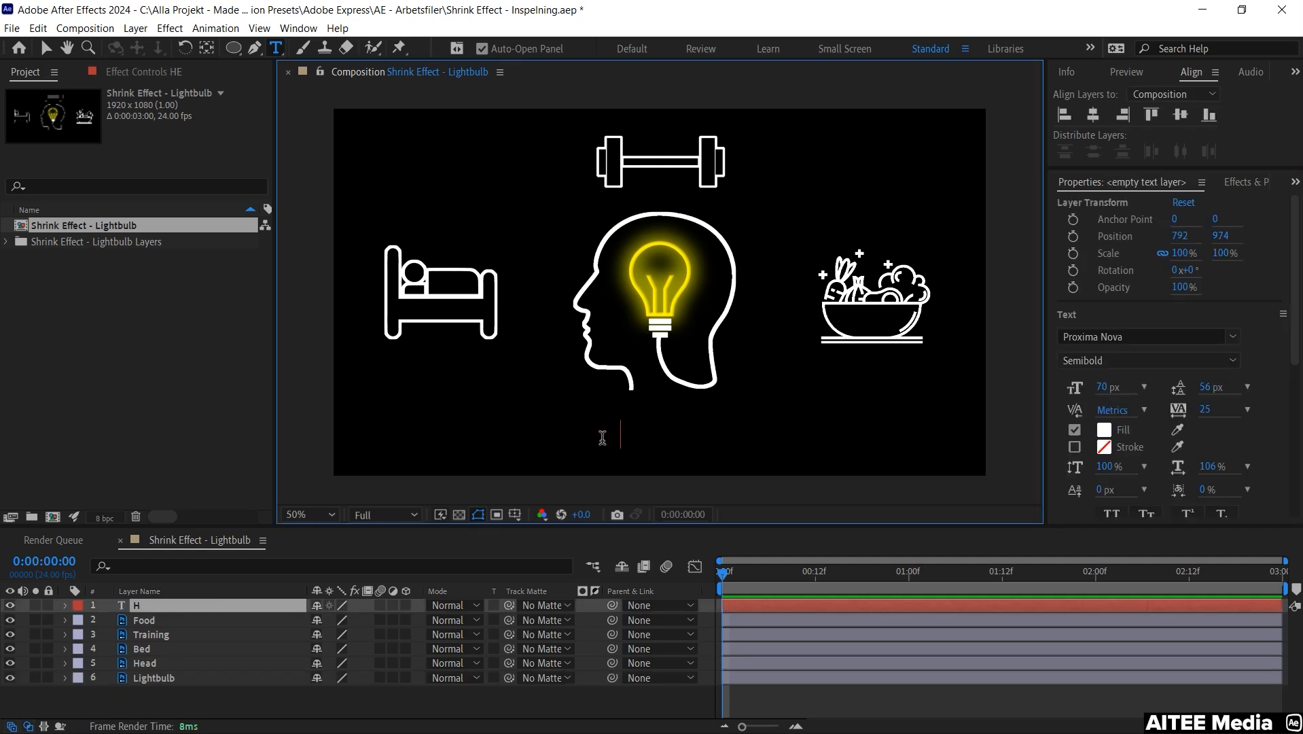
{"action": "type", "text": "HEALTHY HABITS"}
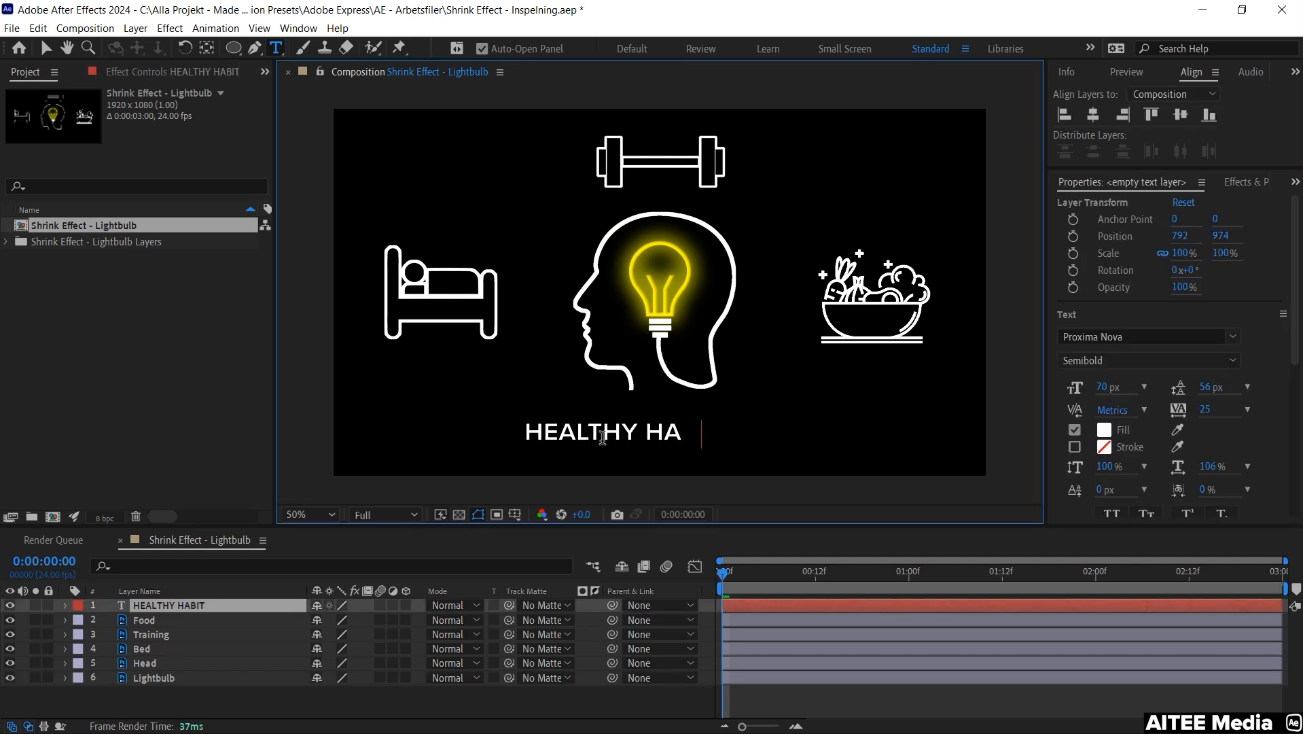
{"action": "key", "text": "Escape"}
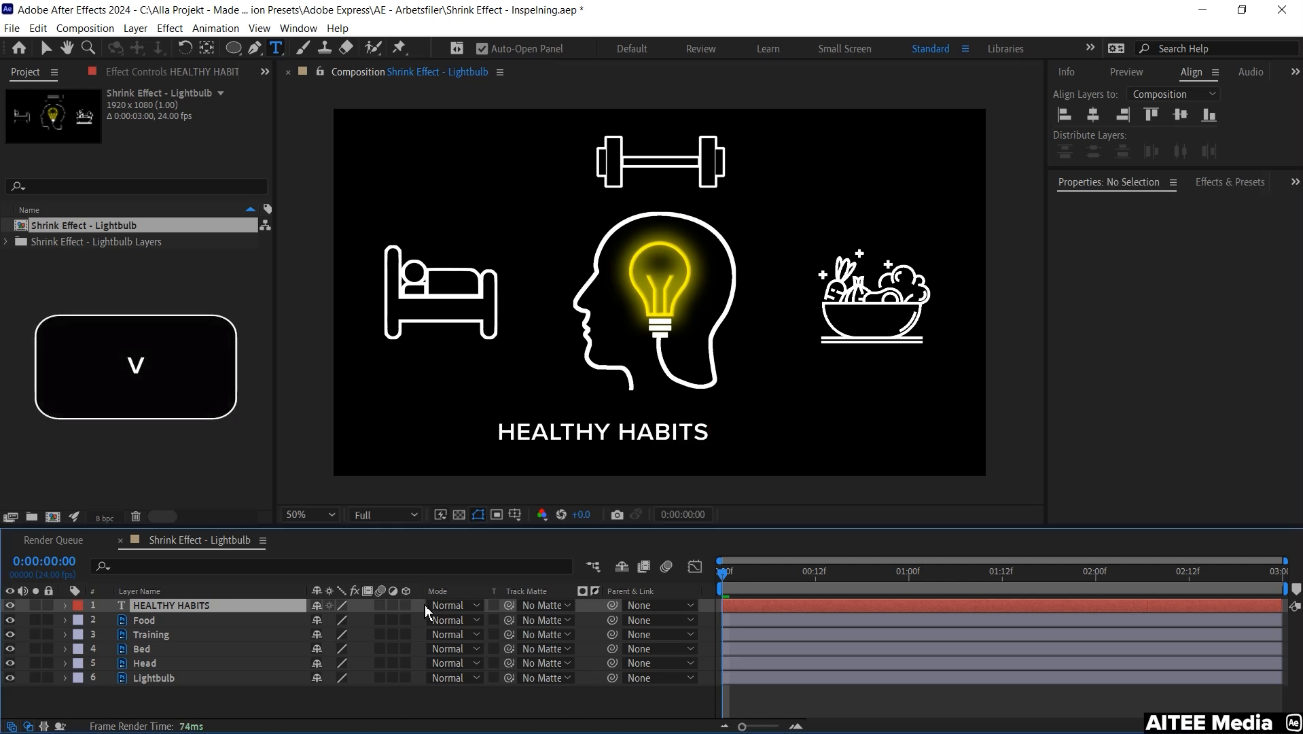
Centre the title's anchor point and align HEALTHY HABITS horizontally in the frame.
{"action": "key", "text": "v"}
{"action": "left_click", "coordinate": [610, 434]}
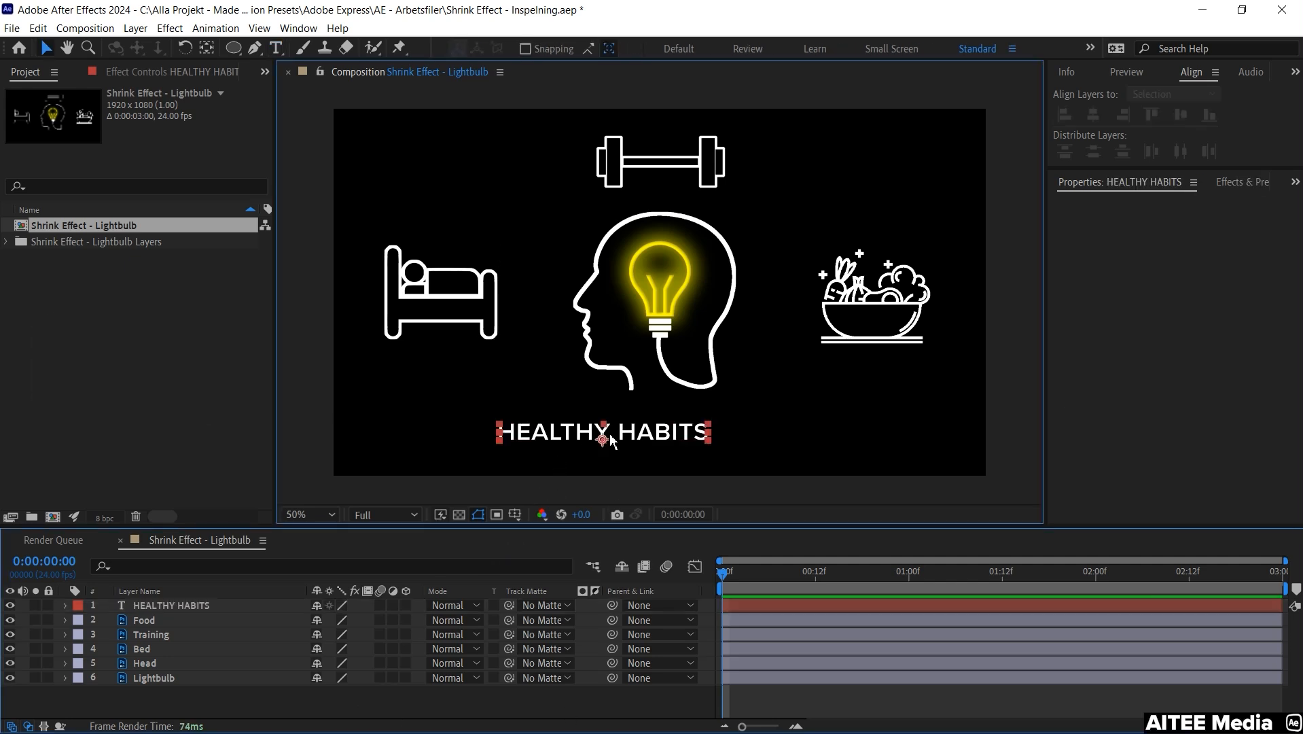
{"action": "key", "text": "ctrl+alt+Home"}
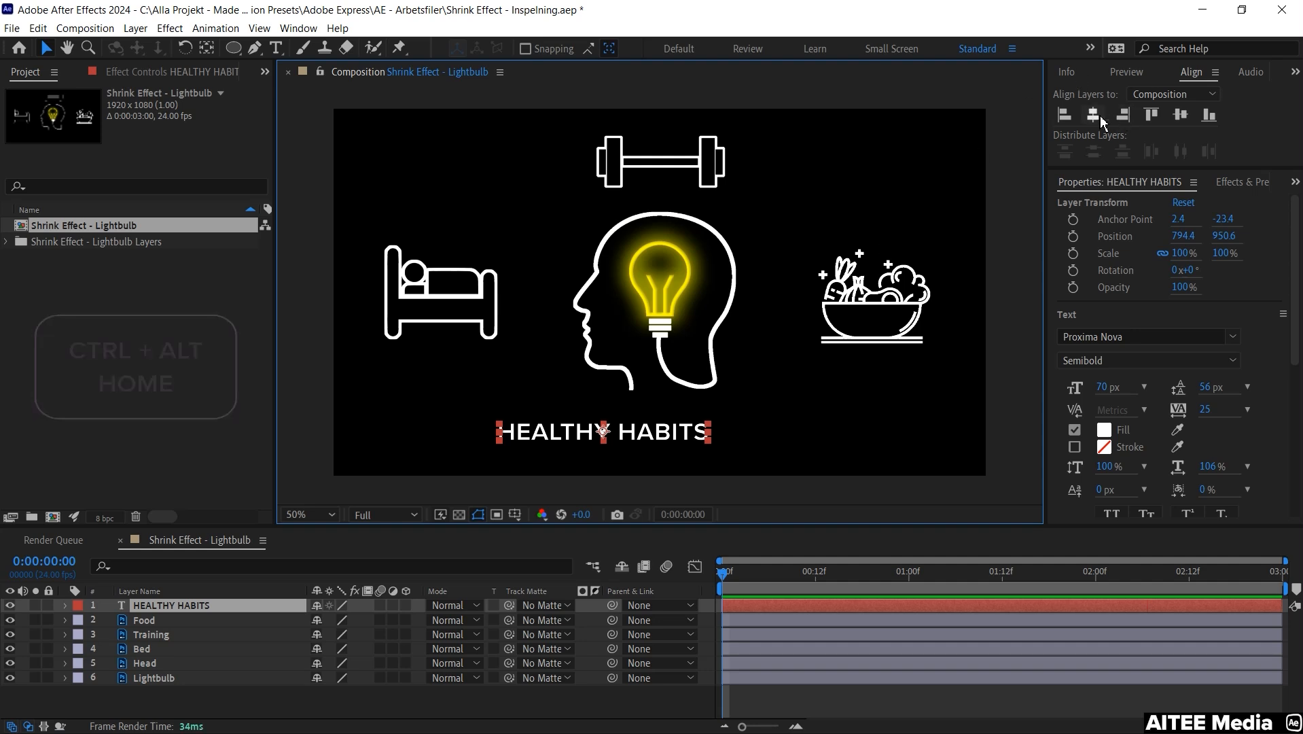
{"action": "left_click", "coordinate": [1093, 114]}
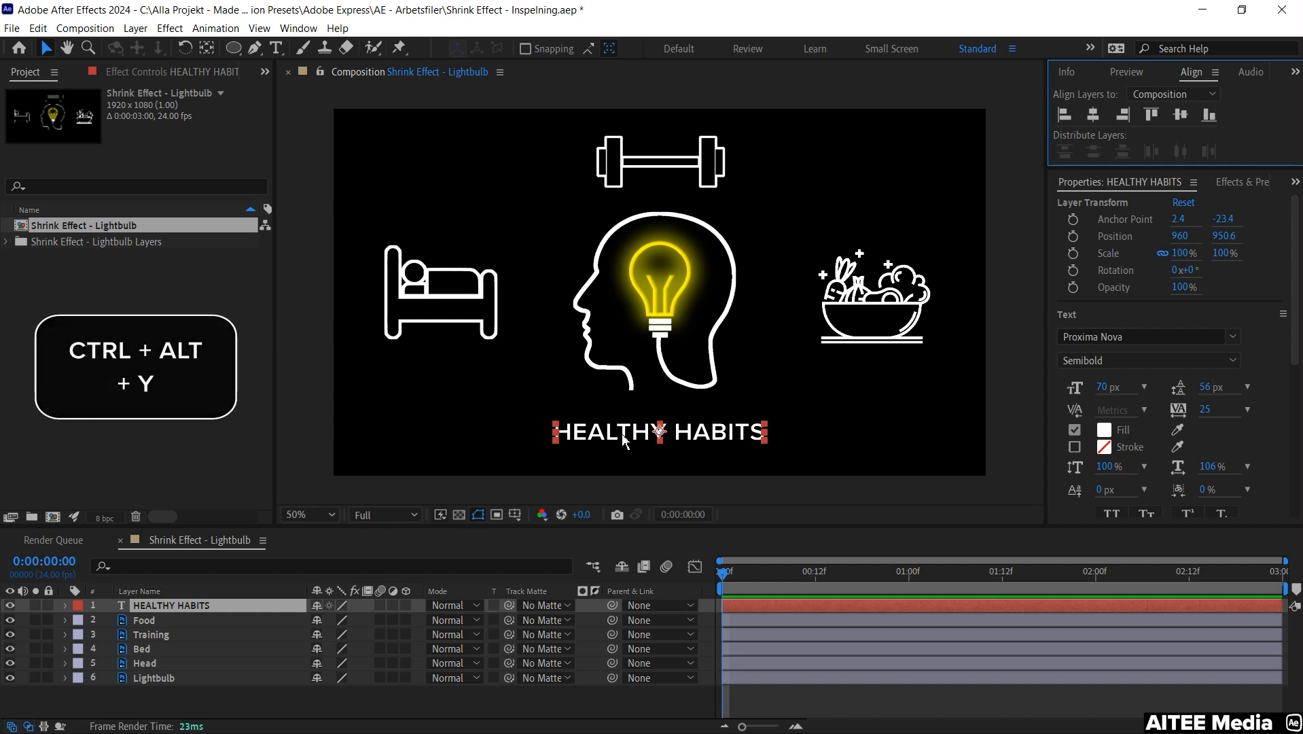
{"action": "left_click", "coordinate": [643, 434]}
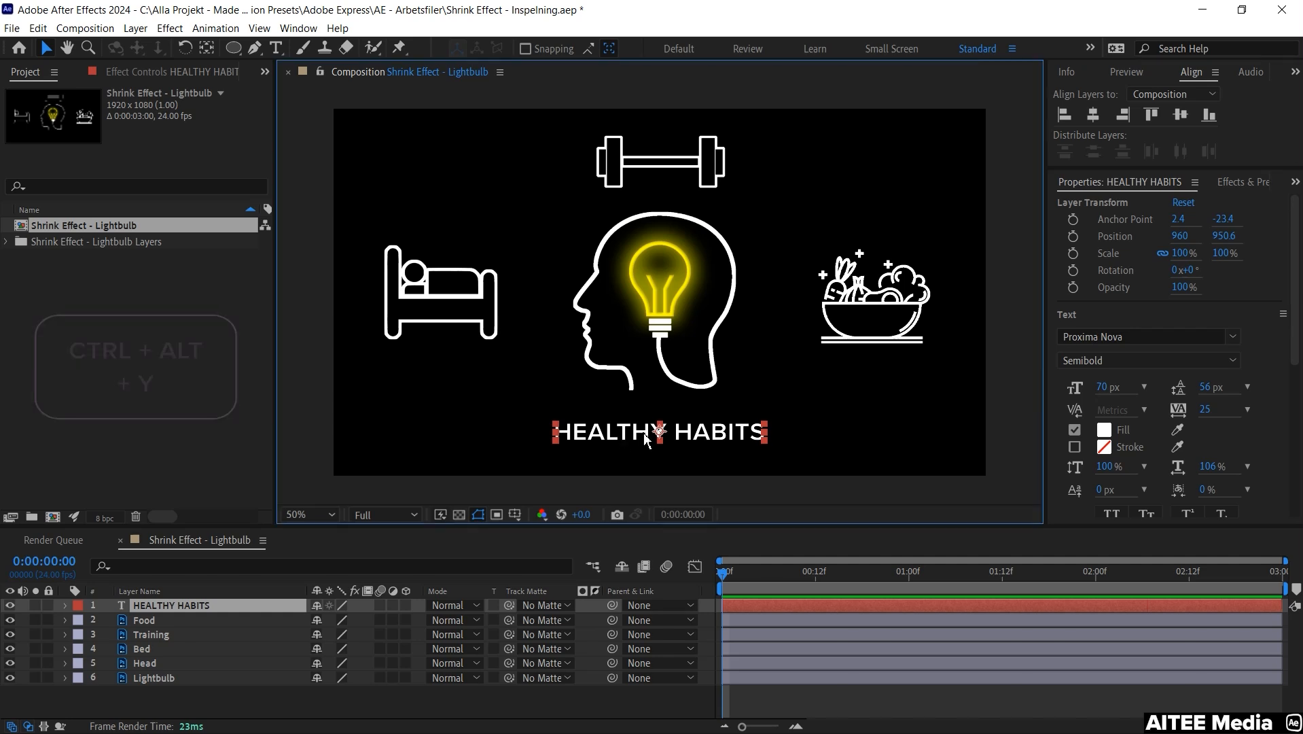
Add an adjustment layer named Shrink IN and place it below the HEALTHY HABITS layer.
{"action": "key", "text": "ctrl+alt+y"}
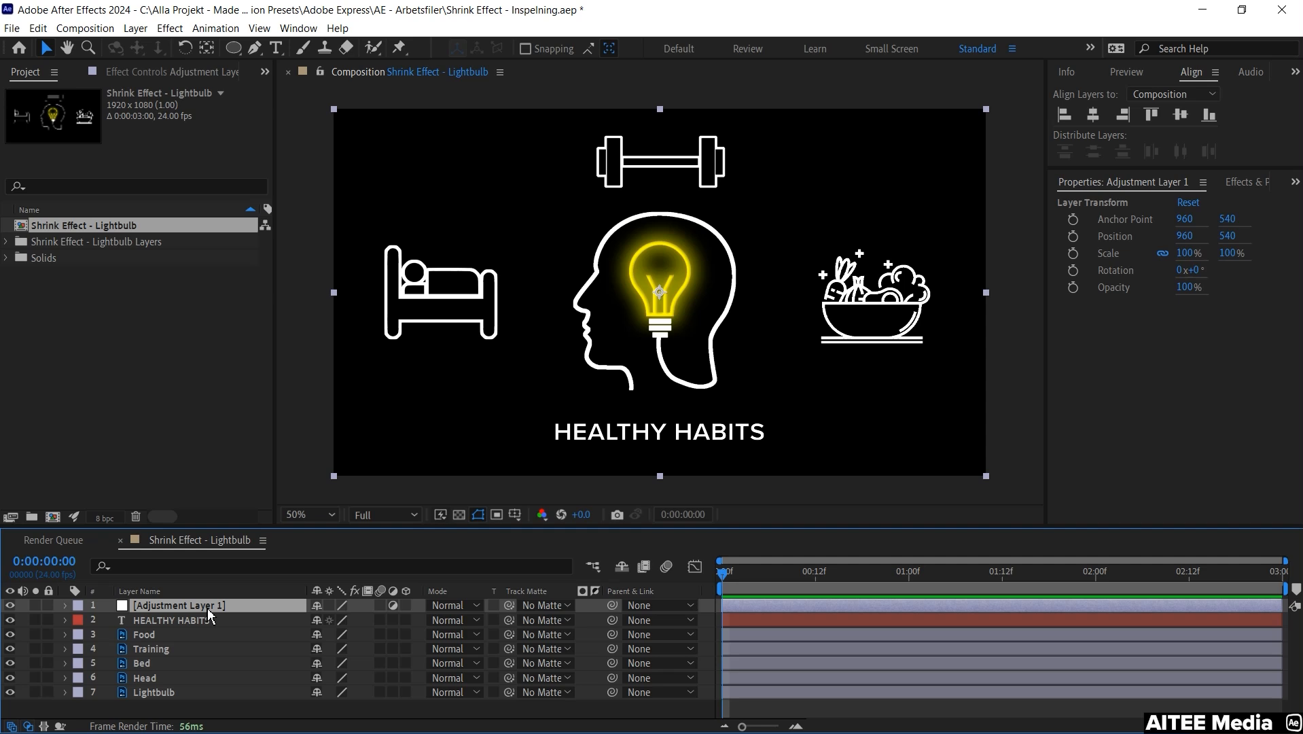
{"action": "key", "text": "Return"}
{"action": "type", "text": "S"}
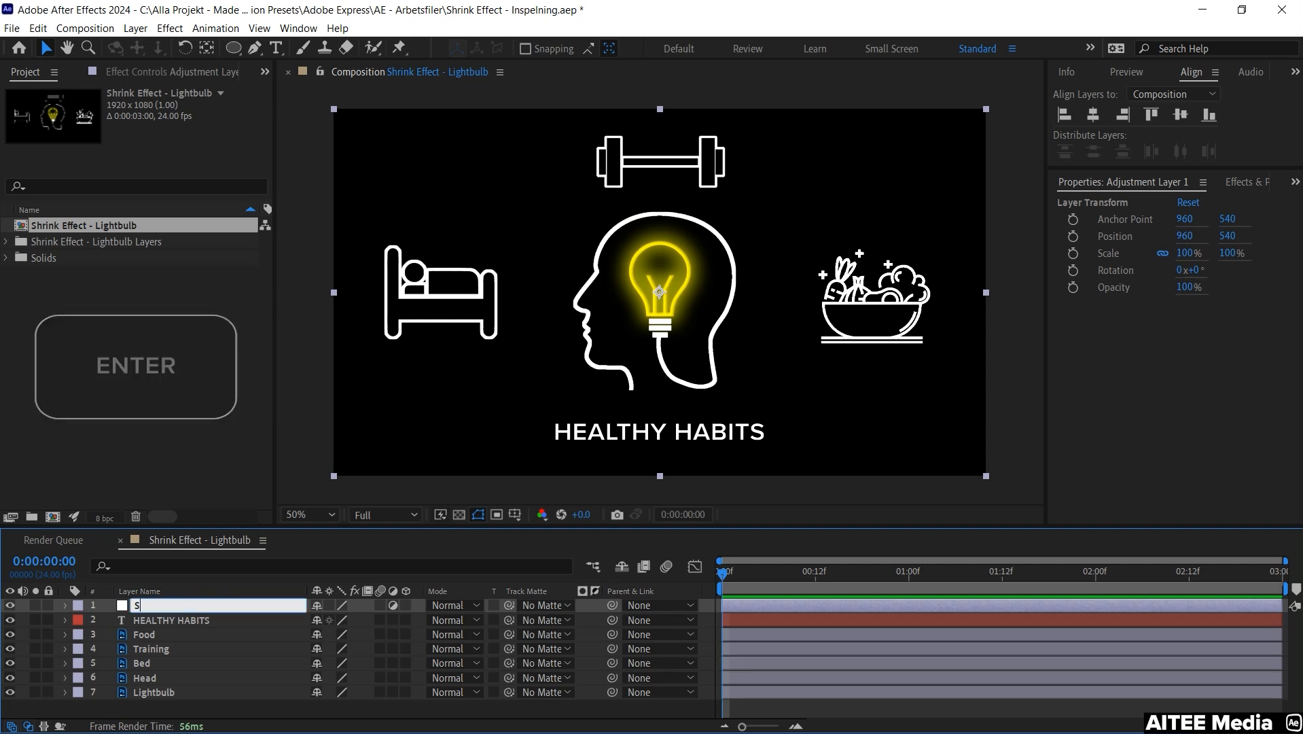
{"action": "type", "text": "hrink IN"}
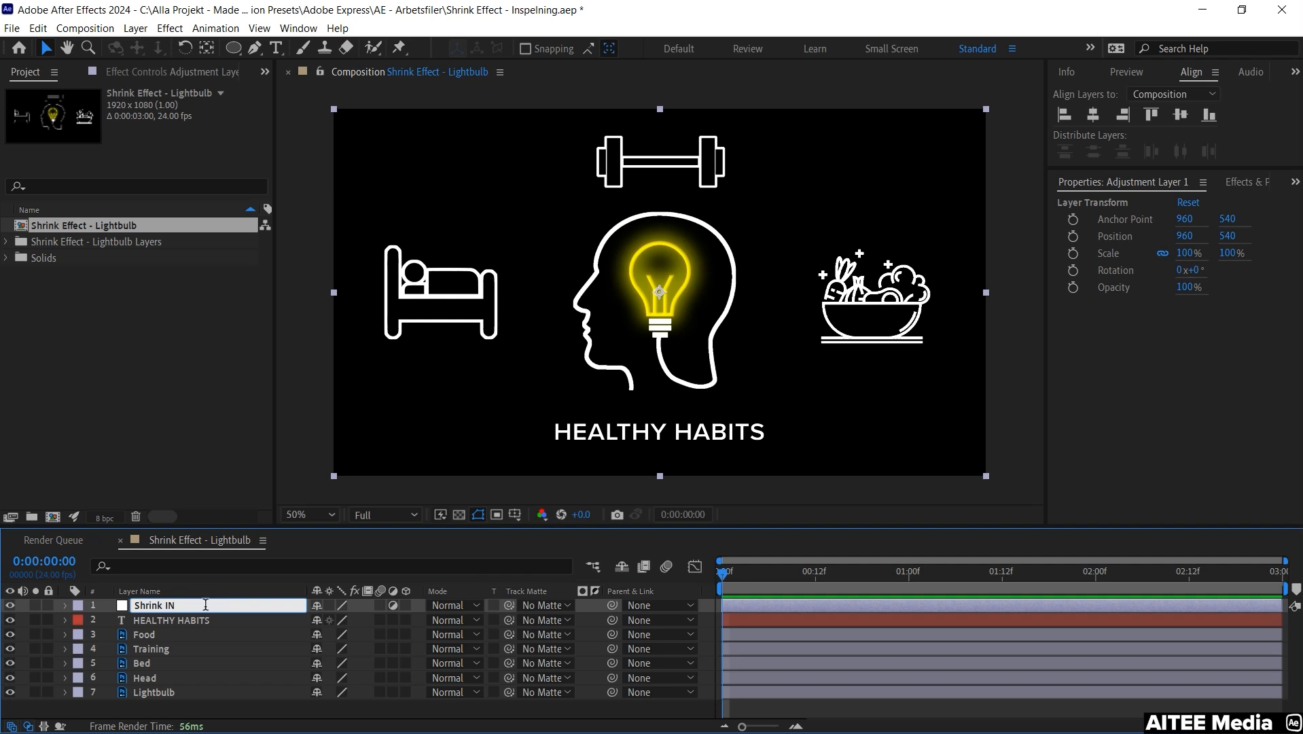
{"action": "key", "text": "Return"}
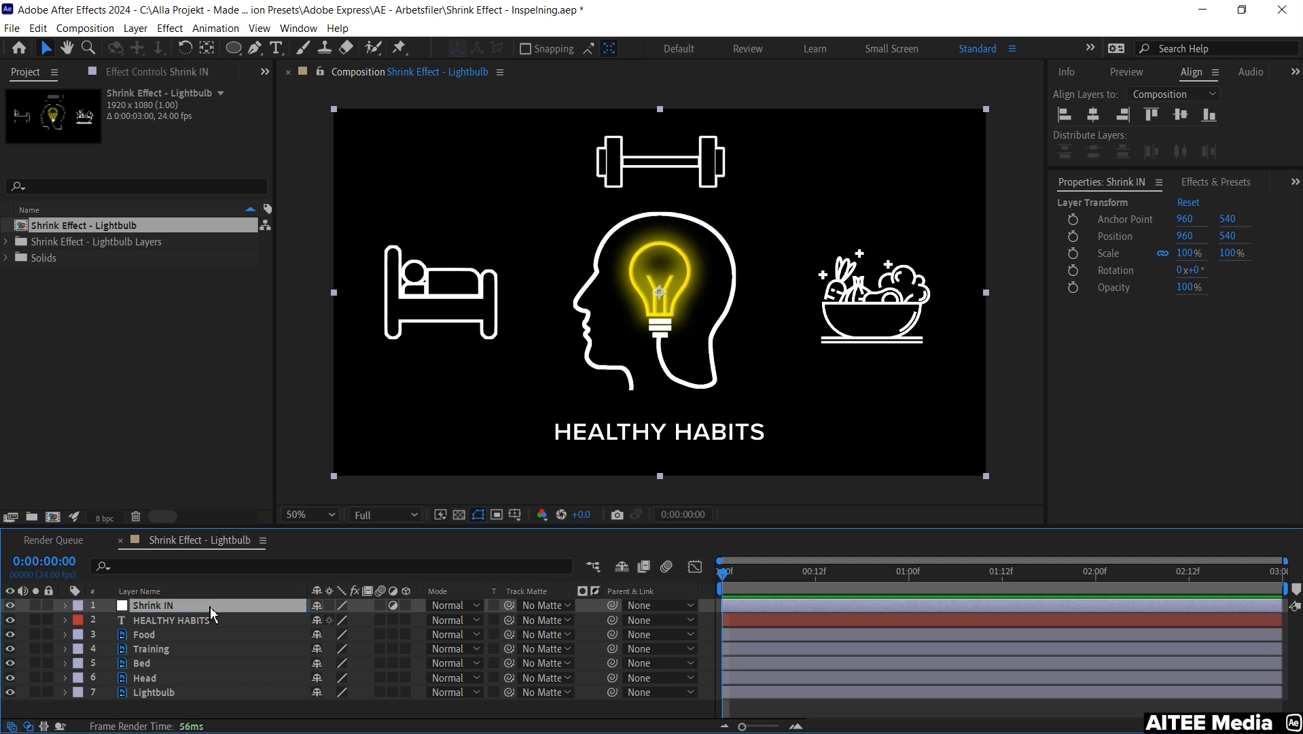
{"action": "left_click_drag", "start_coordinate": [211, 608], "coordinate": [216, 637]}
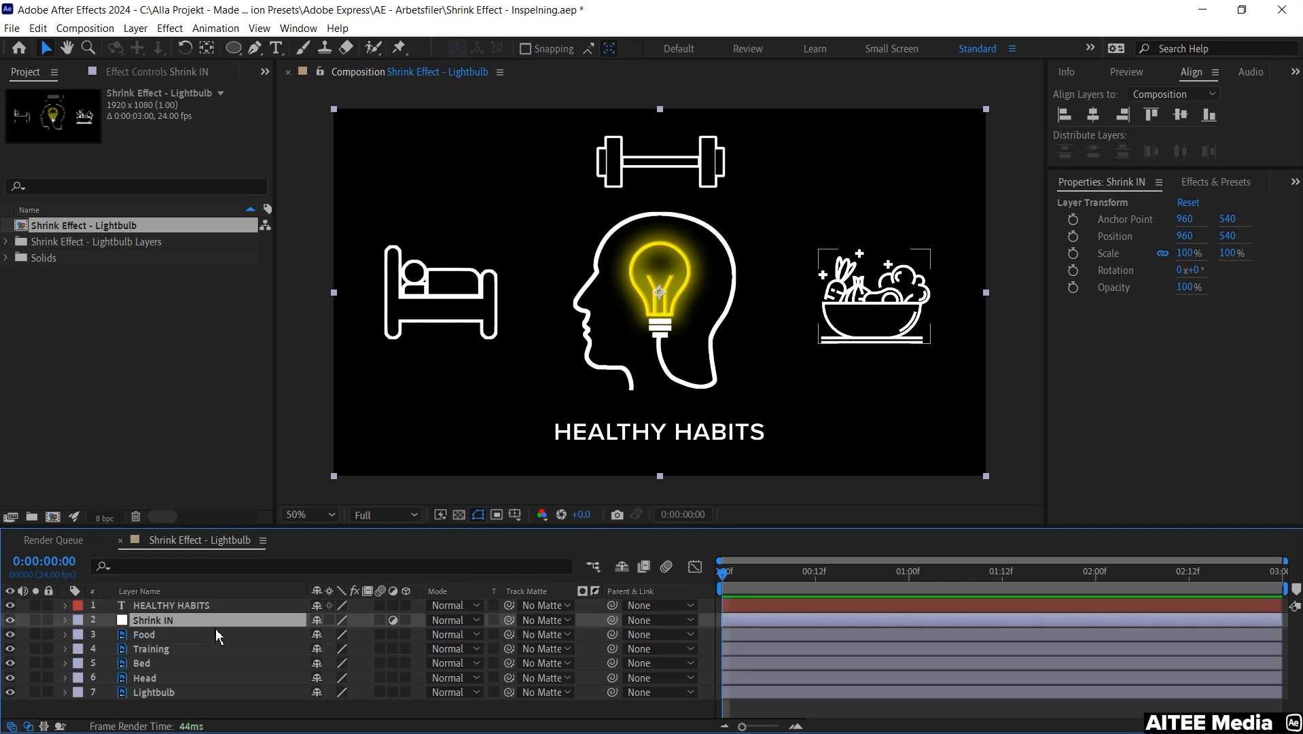
Find the Shrink In preset and apply it to the Shrink IN adjustment layer.
{"action": "left_click", "coordinate": [1217, 182]}
{"action": "left_click", "coordinate": [1101, 204]}
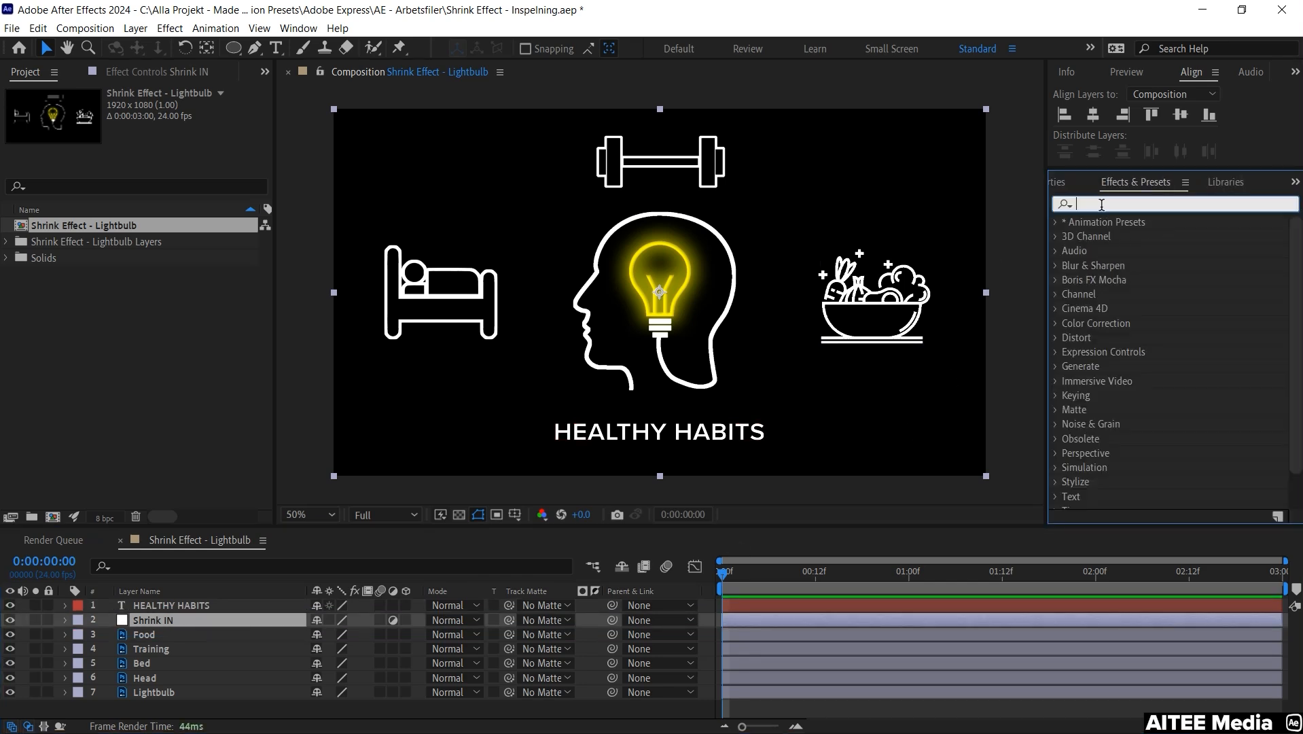
{"action": "type", "text": "shrink"}
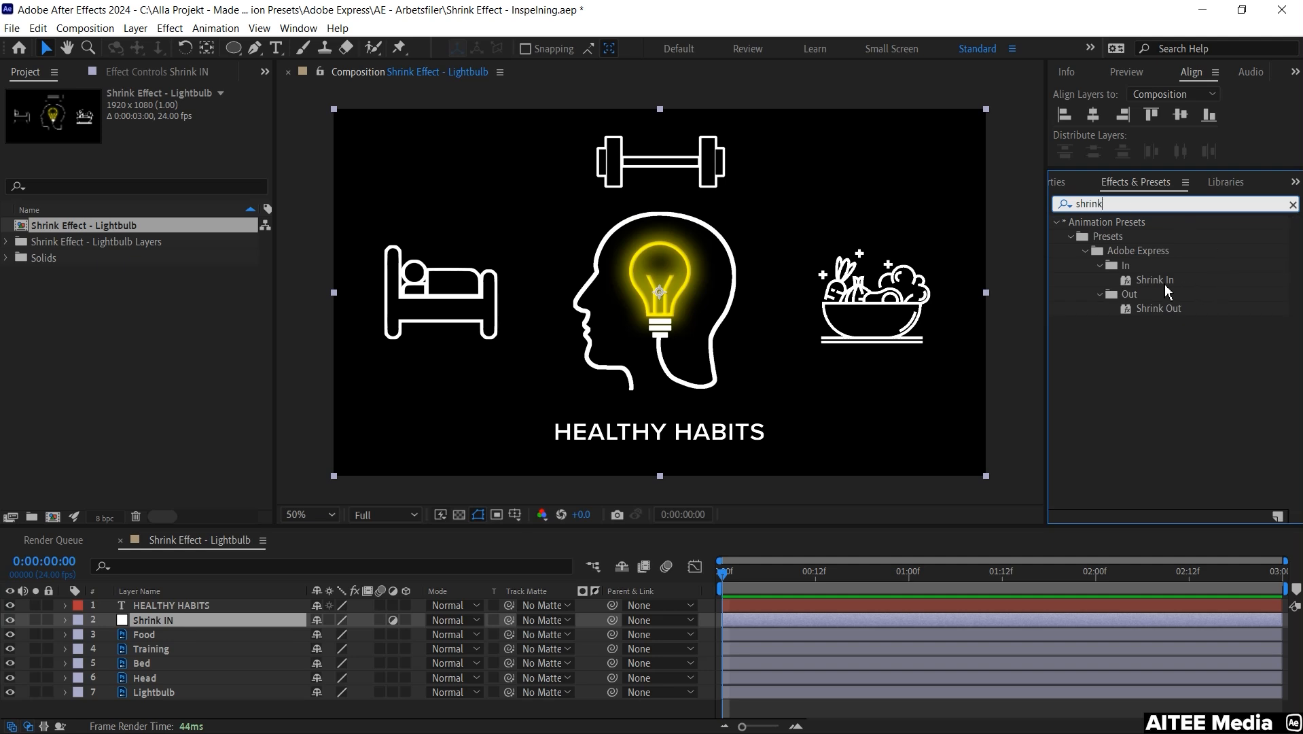
{"action": "mouse_move", "coordinate": [1155, 280]}
{"action": "left_mouse_down"}
{"action": "mouse_move", "coordinate": [206, 633]}
{"action": "mouse_move", "coordinate": [196, 622]}
{"action": "left_mouse_up"}
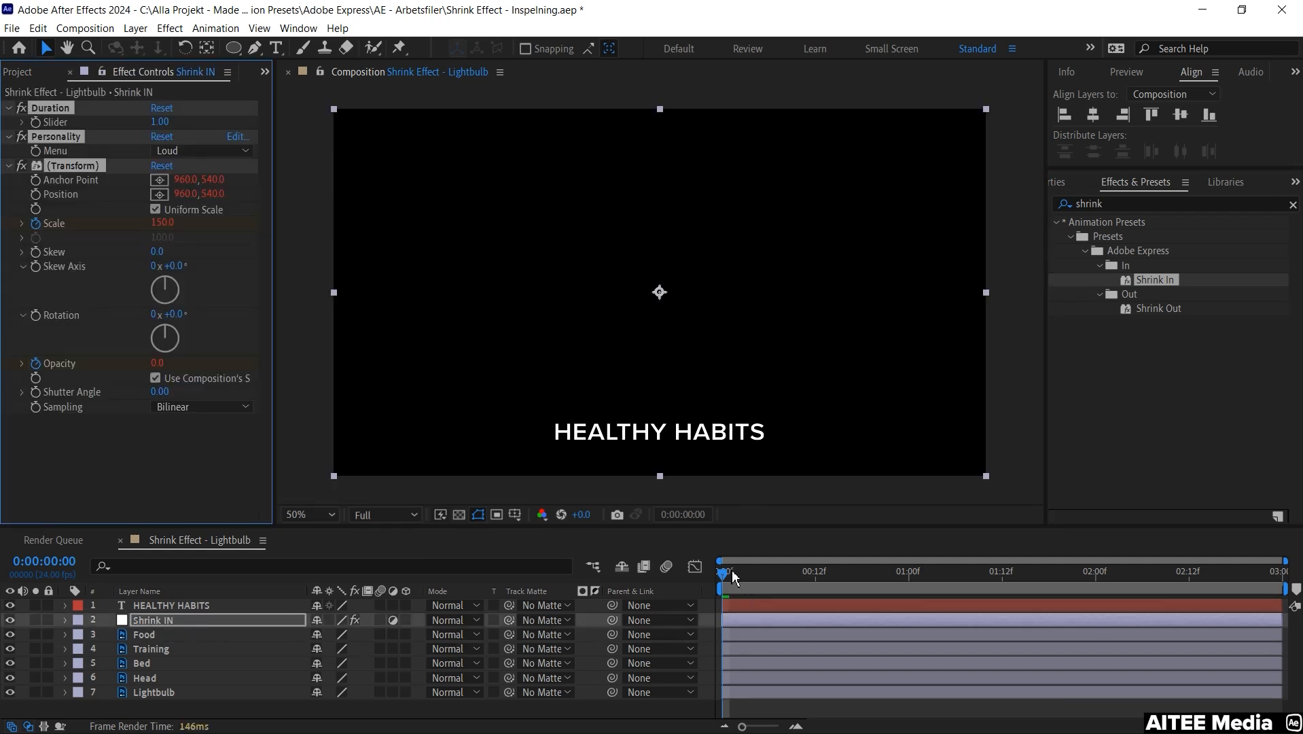
{"action": "left_click_drag", "start_coordinate": [788, 569], "coordinate": [940, 577]}
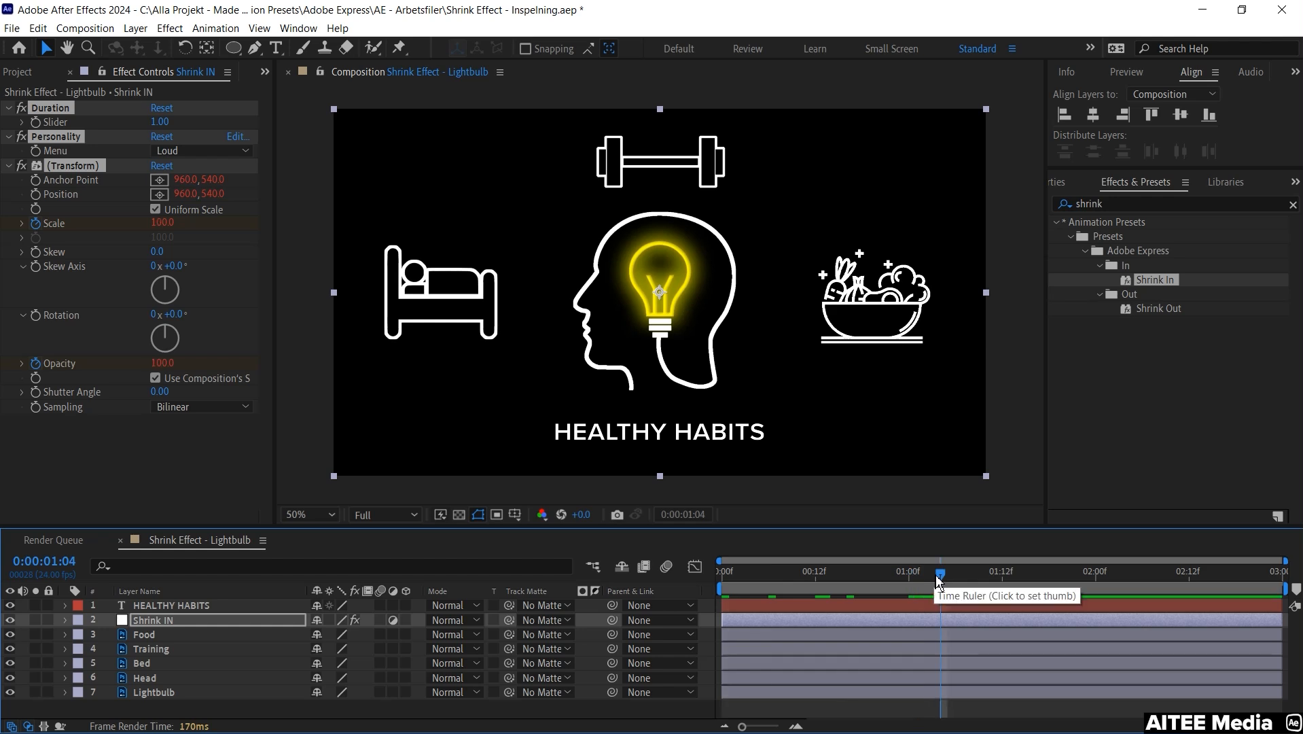
Set the Shrink In duration to 0.50 and deselect all layers.
{"action": "left_click", "coordinate": [159, 122]}
{"action": "type", "text": "1"}
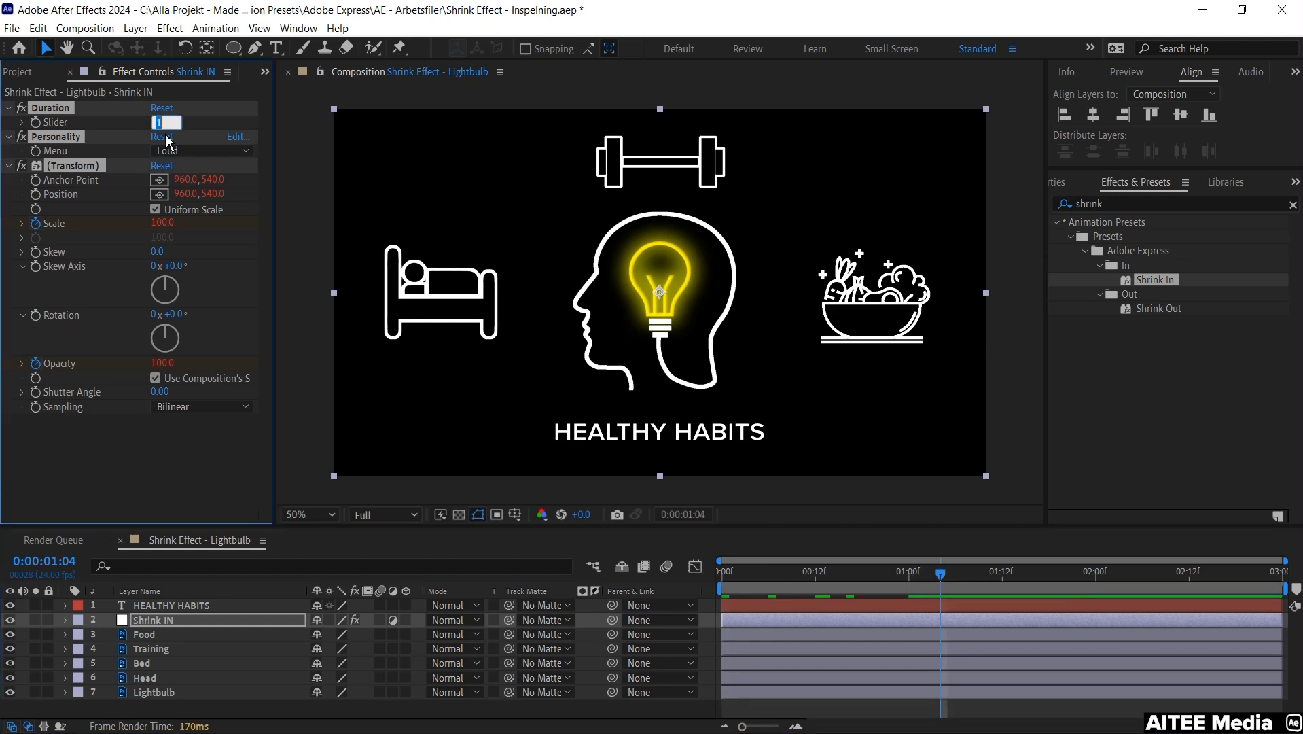
{"action": "key", "text": "Return"}
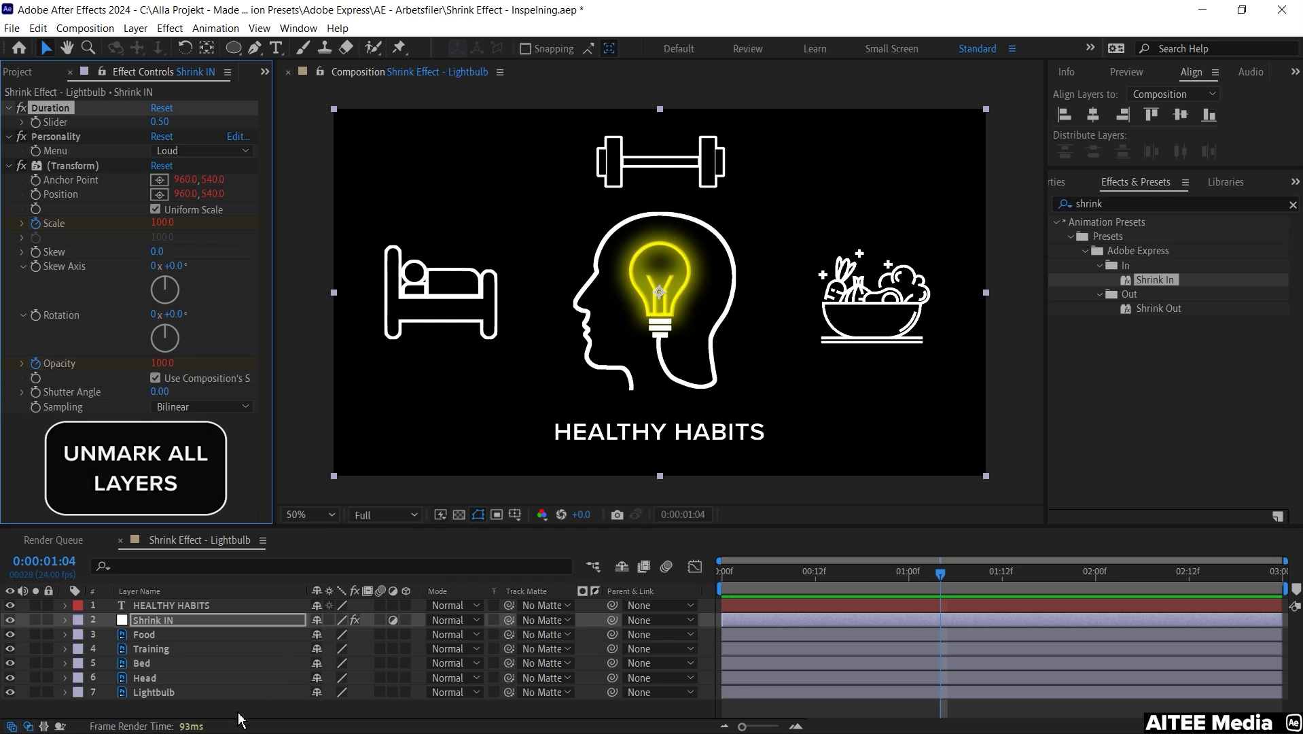
{"action": "key", "text": "F2"}
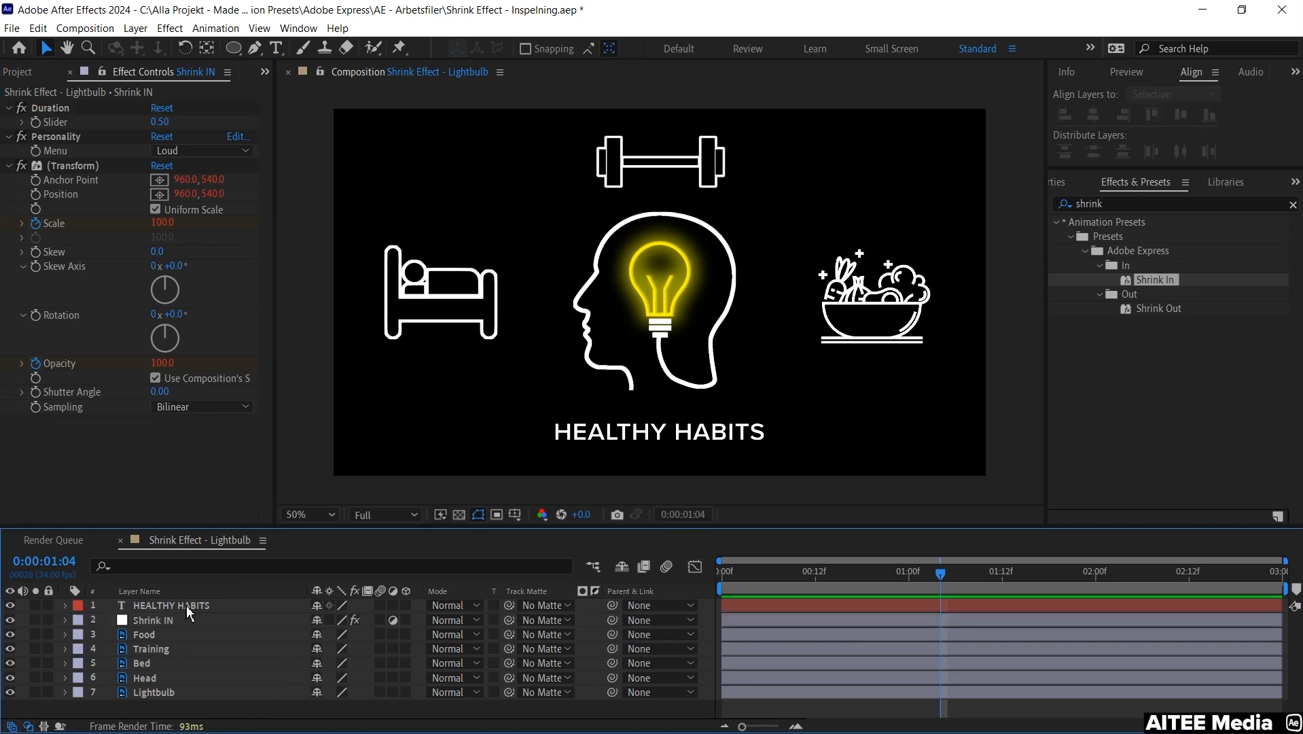
{"action": "left_click", "coordinate": [253, 51]}
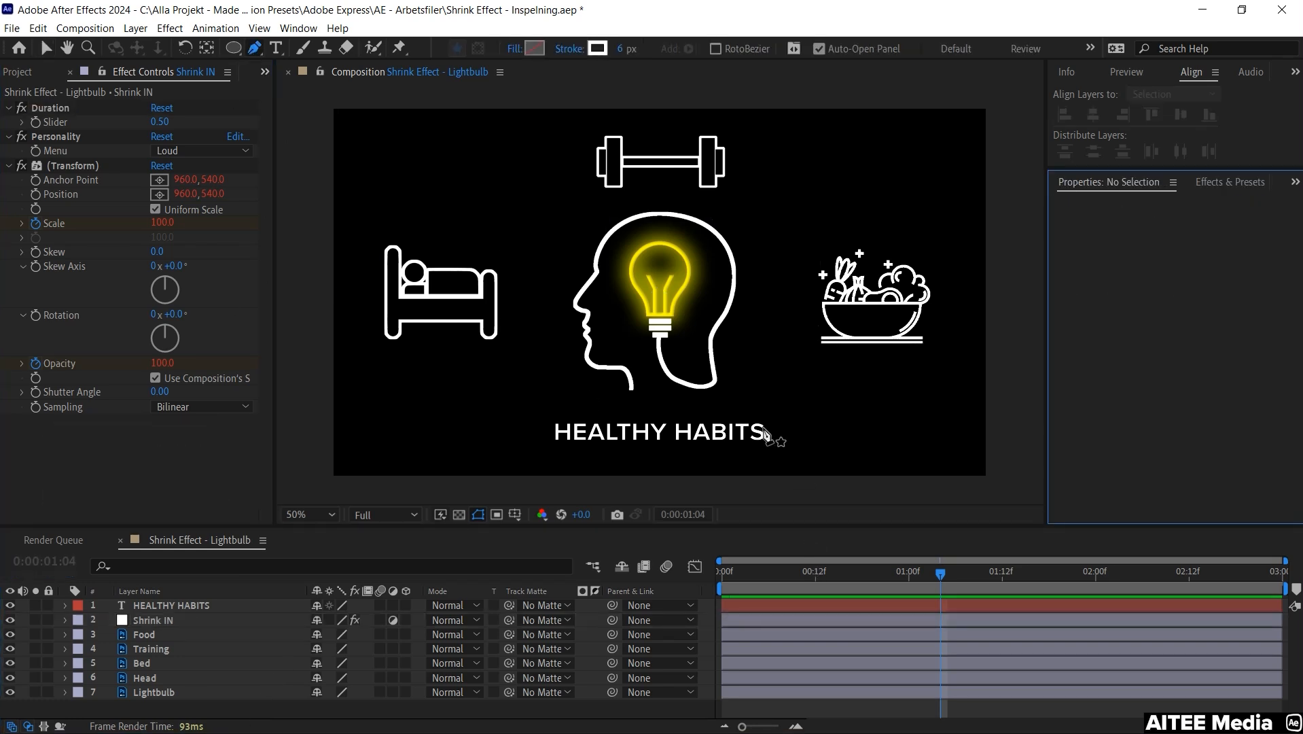
Draw a pen path from the title's end up around the salad bowl and across past the dumbbell.
{"action": "left_click_drag", "start_coordinate": [761, 426], "coordinate": [769, 432]}
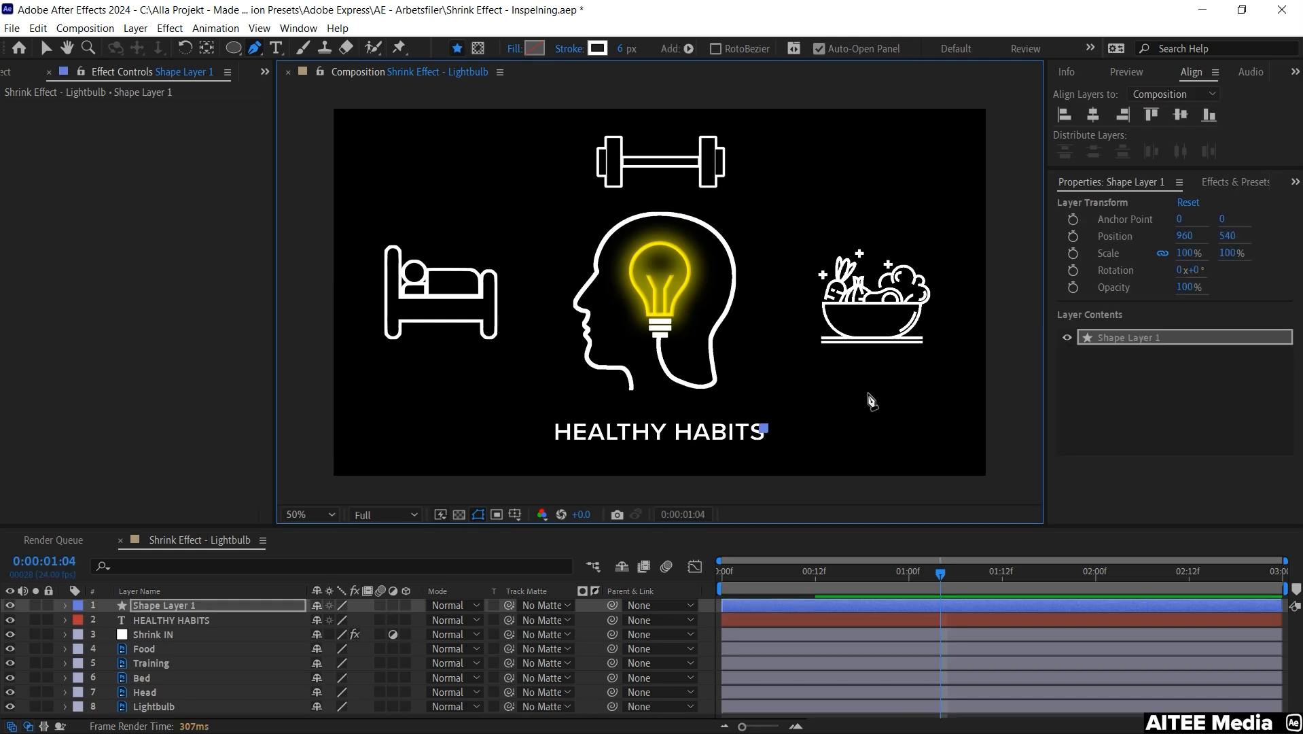
{"action": "left_click_drag", "start_coordinate": [870, 398], "coordinate": [877, 358]}
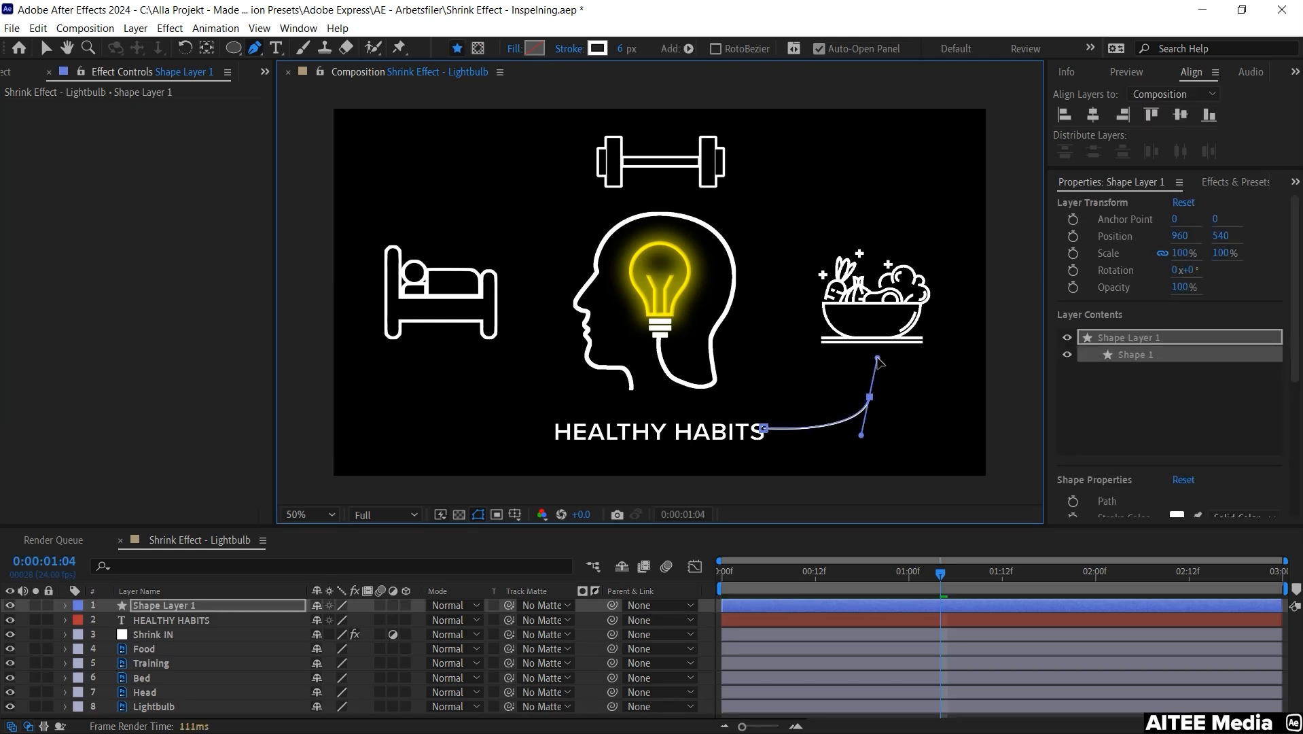
{"action": "left_click_drag", "start_coordinate": [873, 240], "coordinate": [873, 228]}
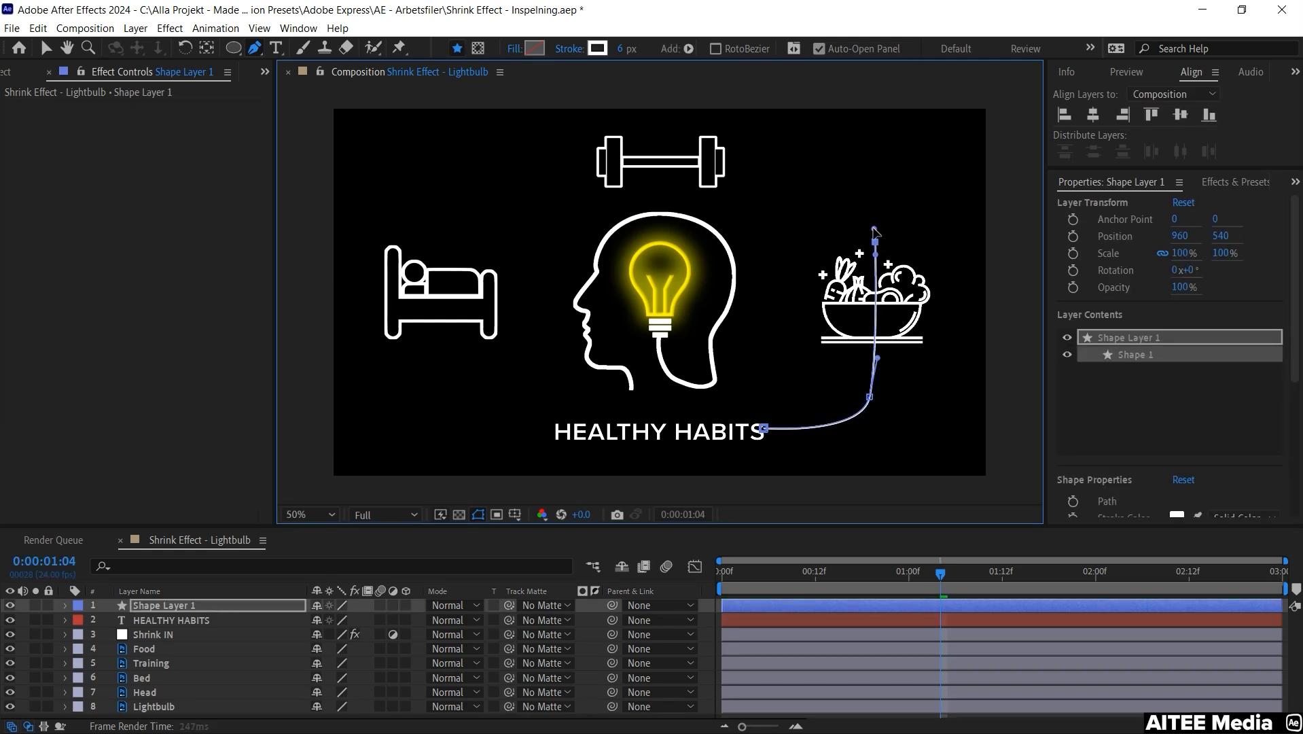
{"action": "left_click_drag", "start_coordinate": [826, 171], "coordinate": [692, 163]}
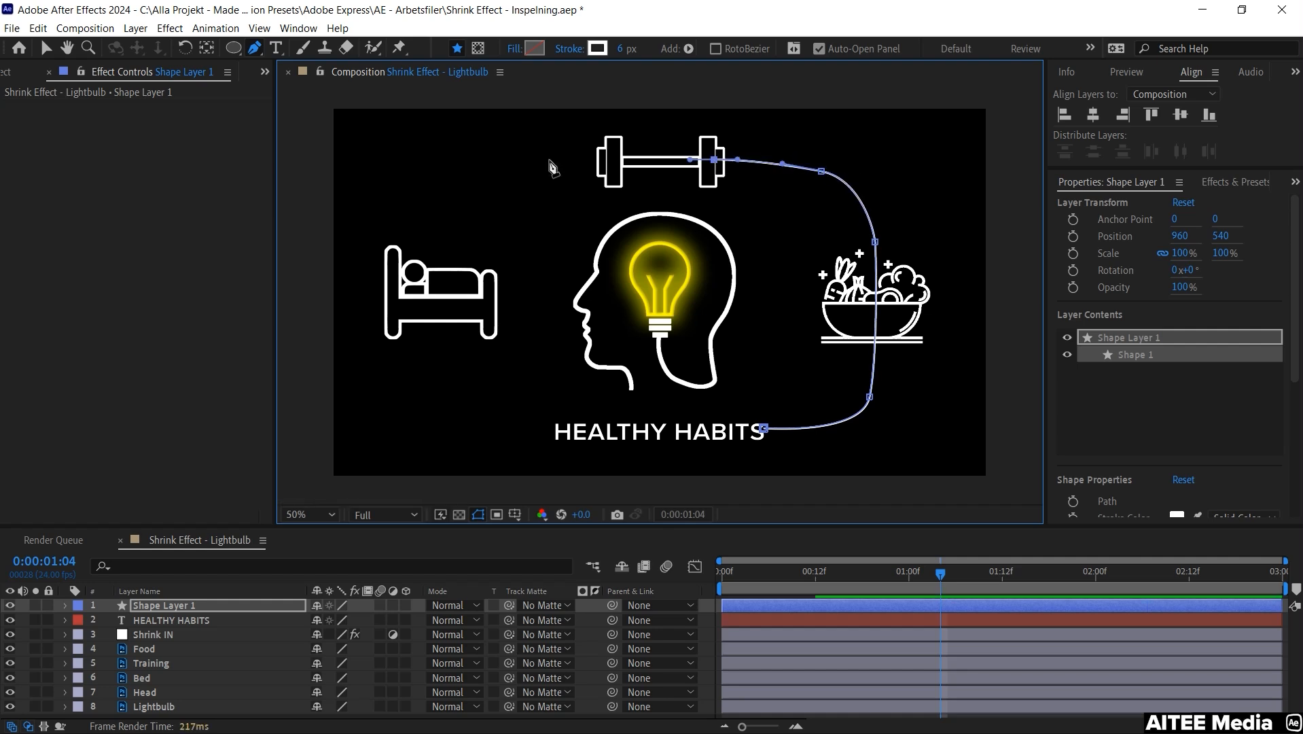
{"action": "left_click", "coordinate": [557, 160]}
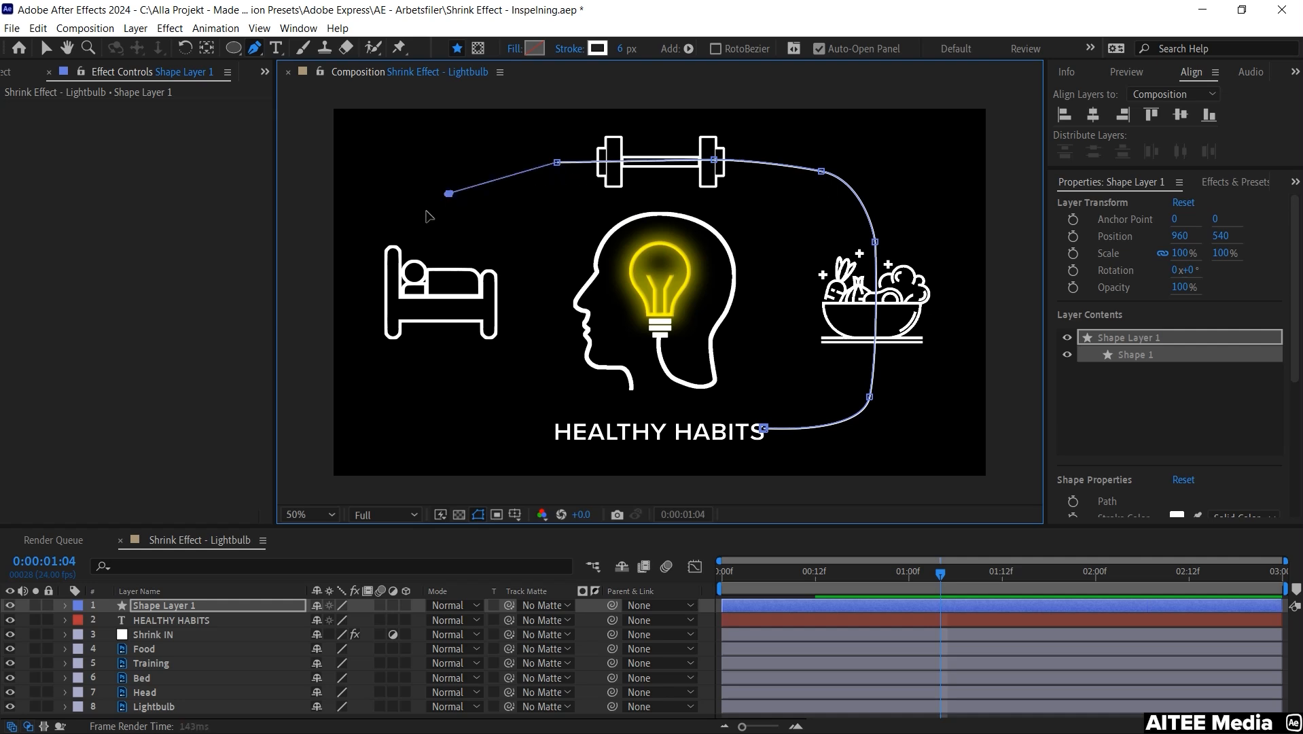
Continue the curve down around the bed and back under the head, finishing the path near the chin.
{"action": "left_click_drag", "start_coordinate": [449, 193], "coordinate": [411, 220]}
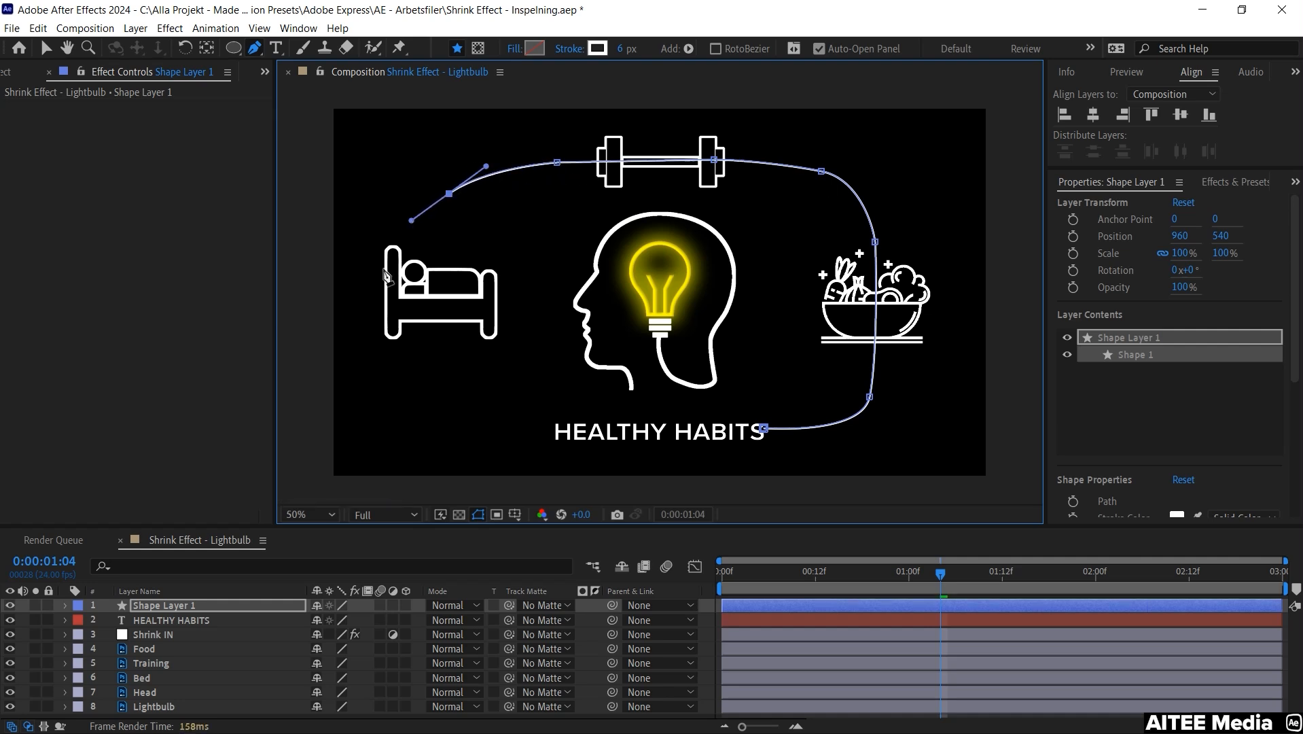
{"action": "left_click_drag", "start_coordinate": [397, 288], "coordinate": [392, 324]}
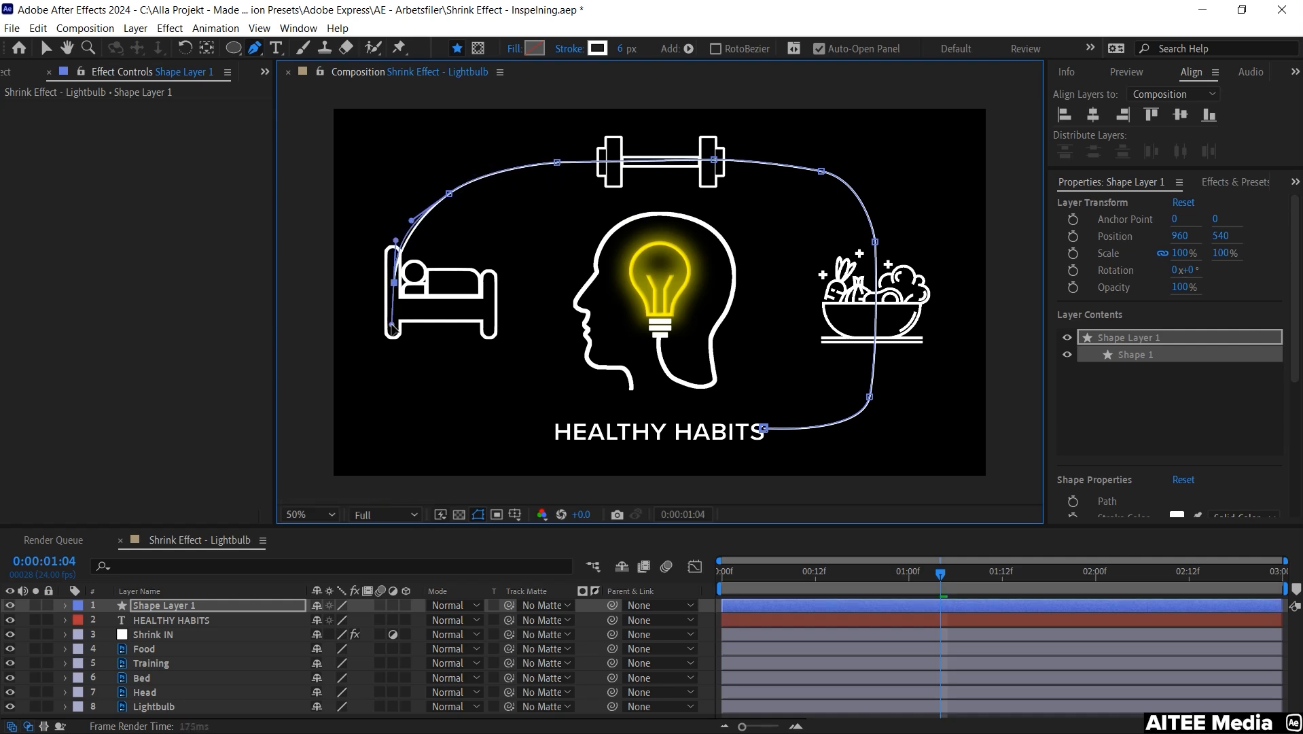
{"action": "left_click_drag", "start_coordinate": [421, 373], "coordinate": [455, 396]}
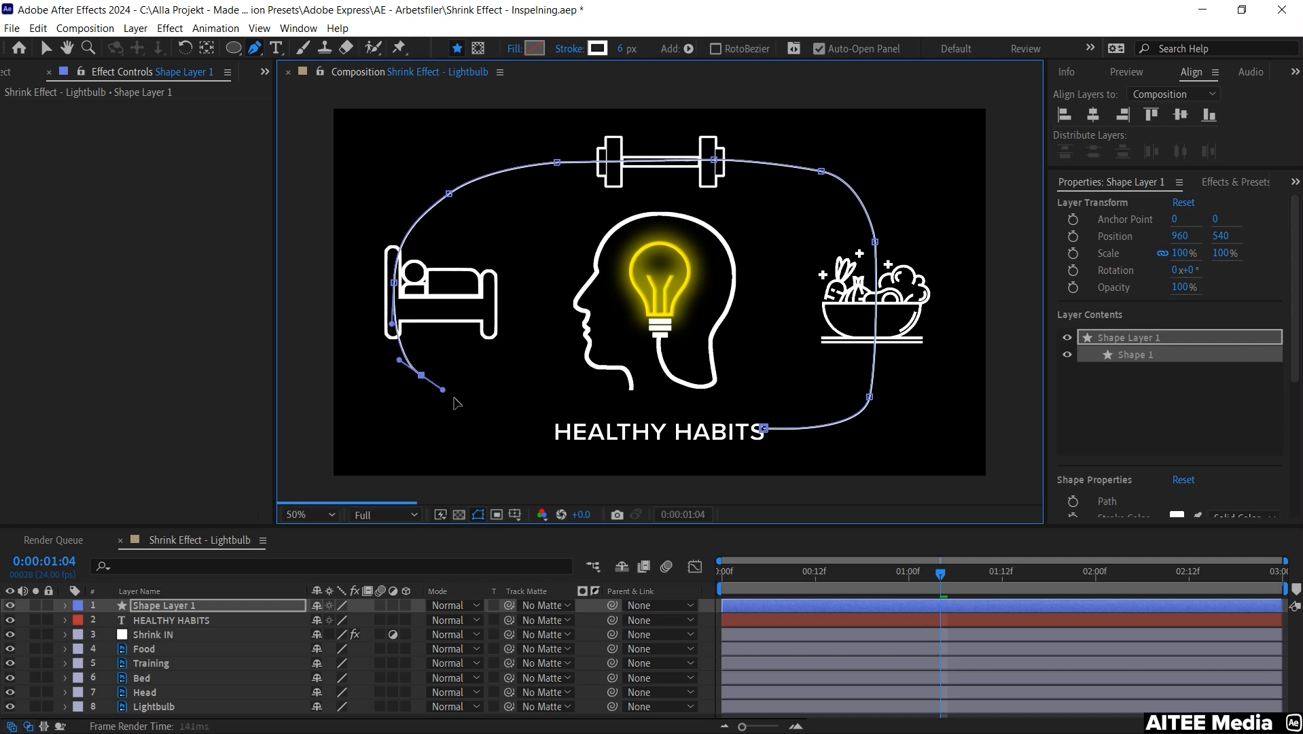
{"action": "left_click", "coordinate": [553, 409]}
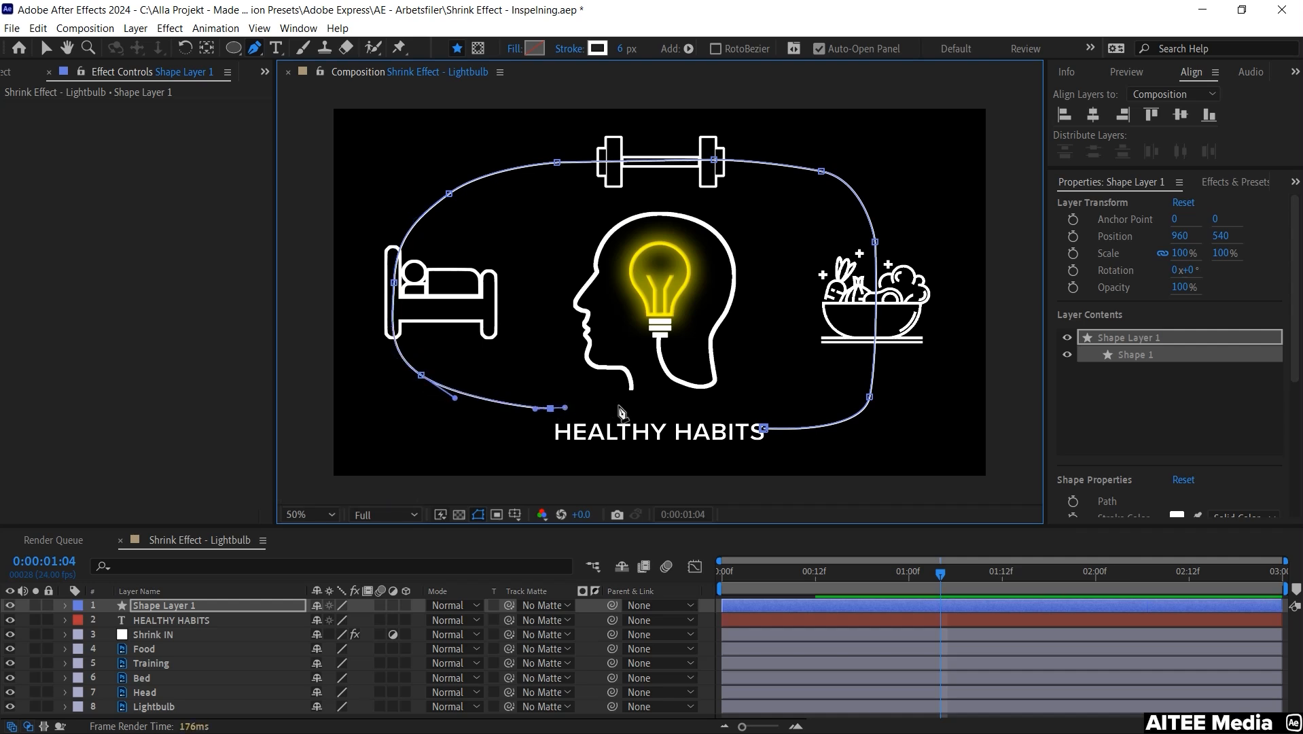
{"action": "left_click_drag", "start_coordinate": [620, 405], "coordinate": [639, 391]}
{"action": "left_click", "coordinate": [630, 384]}
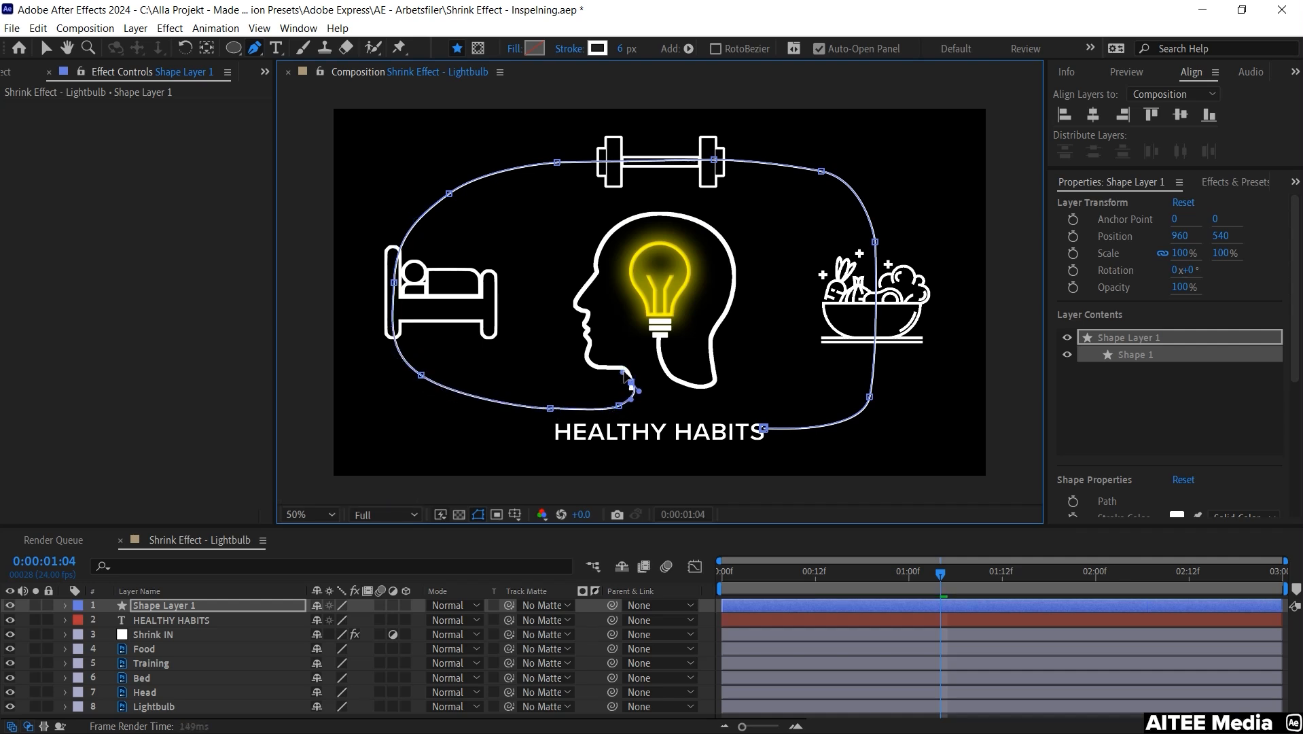
{"action": "left_click", "coordinate": [66, 605]}
Give the shape's stroke round caps and dashes with dash length about 51.
{"action": "left_click", "coordinate": [81, 621]}
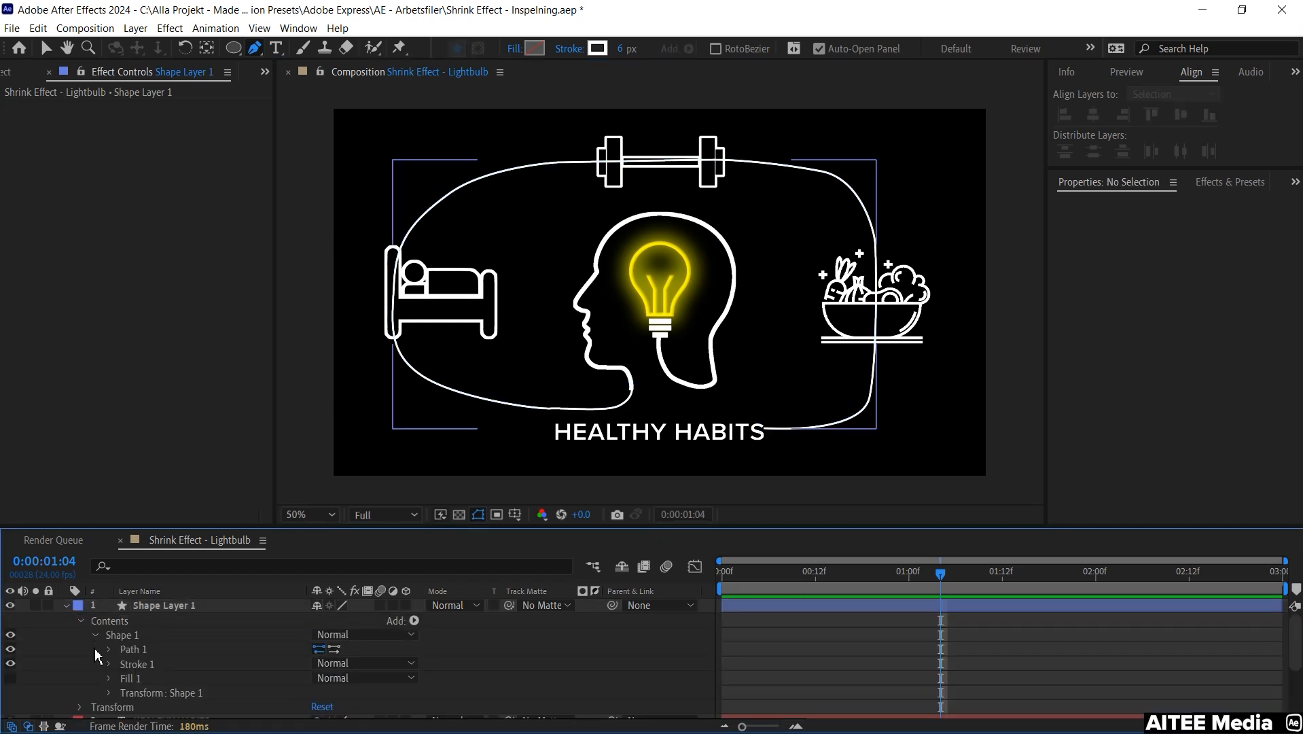
{"action": "left_click", "coordinate": [109, 664]}
{"action": "scroll", "coordinate": [114, 671], "scroll_direction": "down", "scroll_amount": 2}
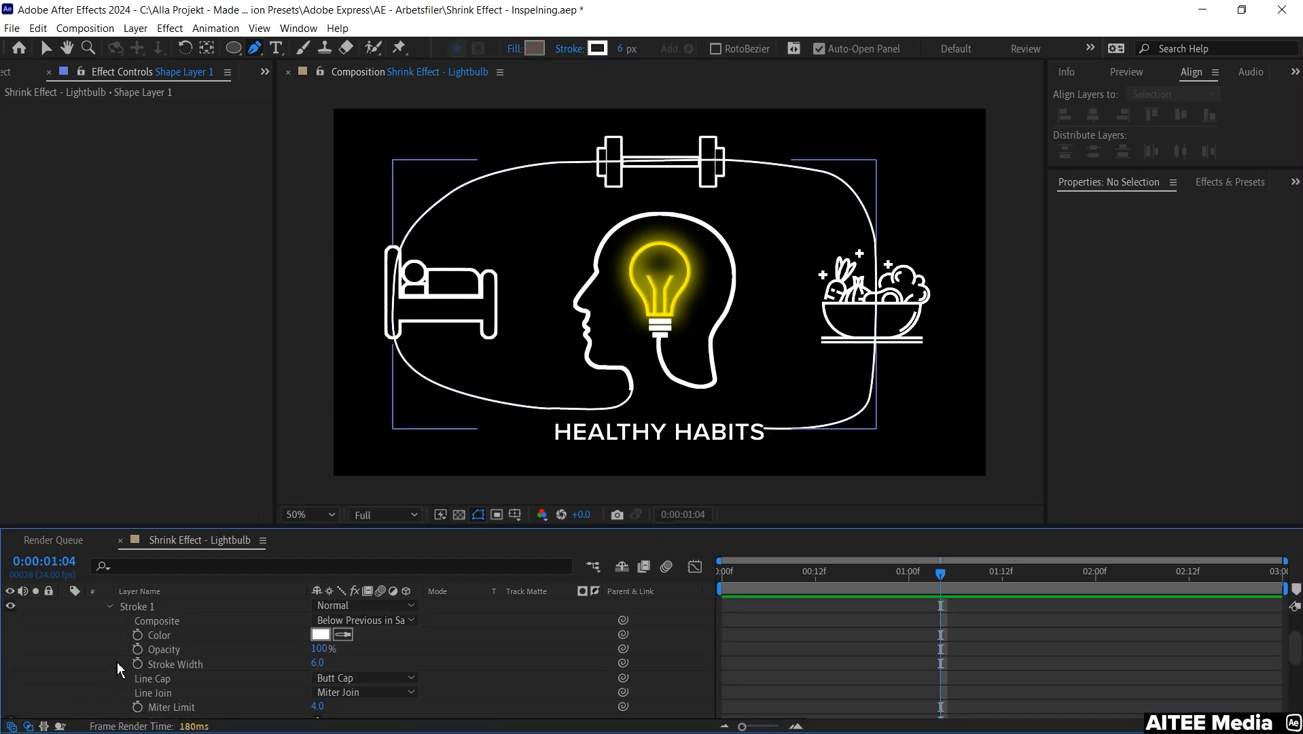
{"action": "left_click", "coordinate": [354, 678]}
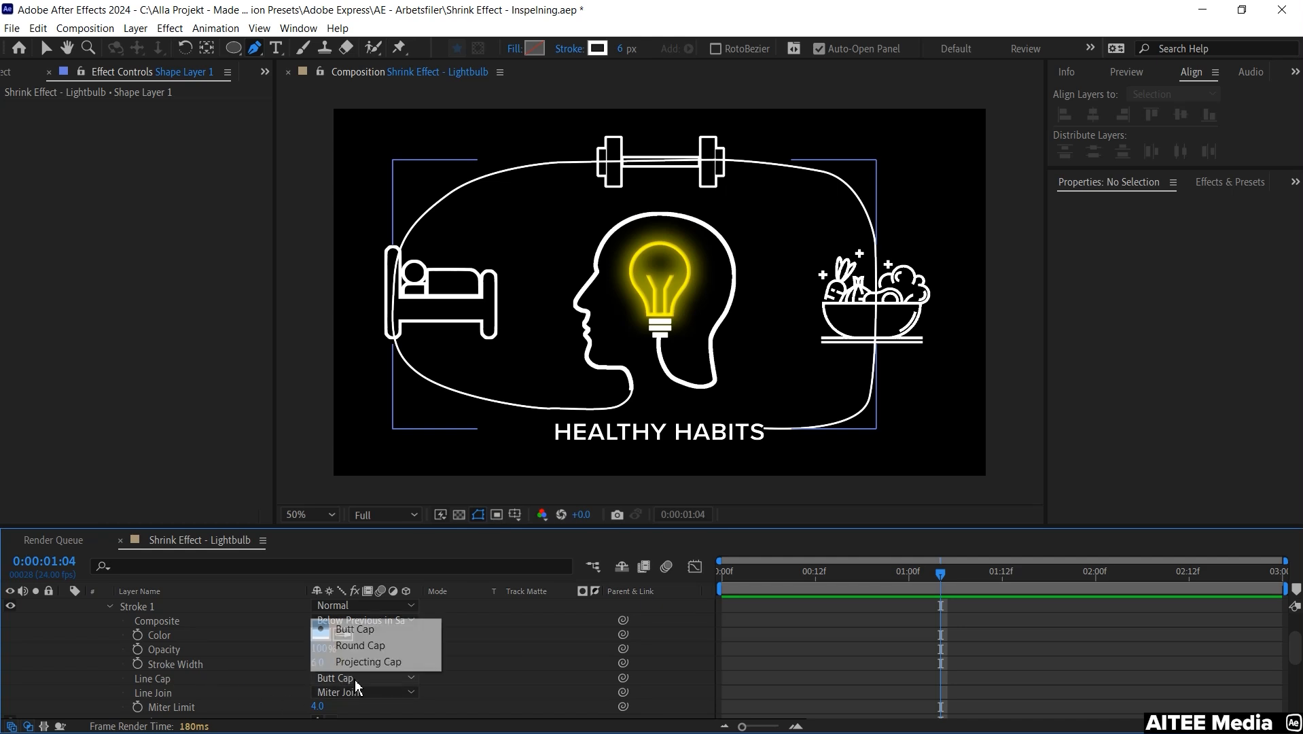
{"action": "left_click", "coordinate": [359, 645]}
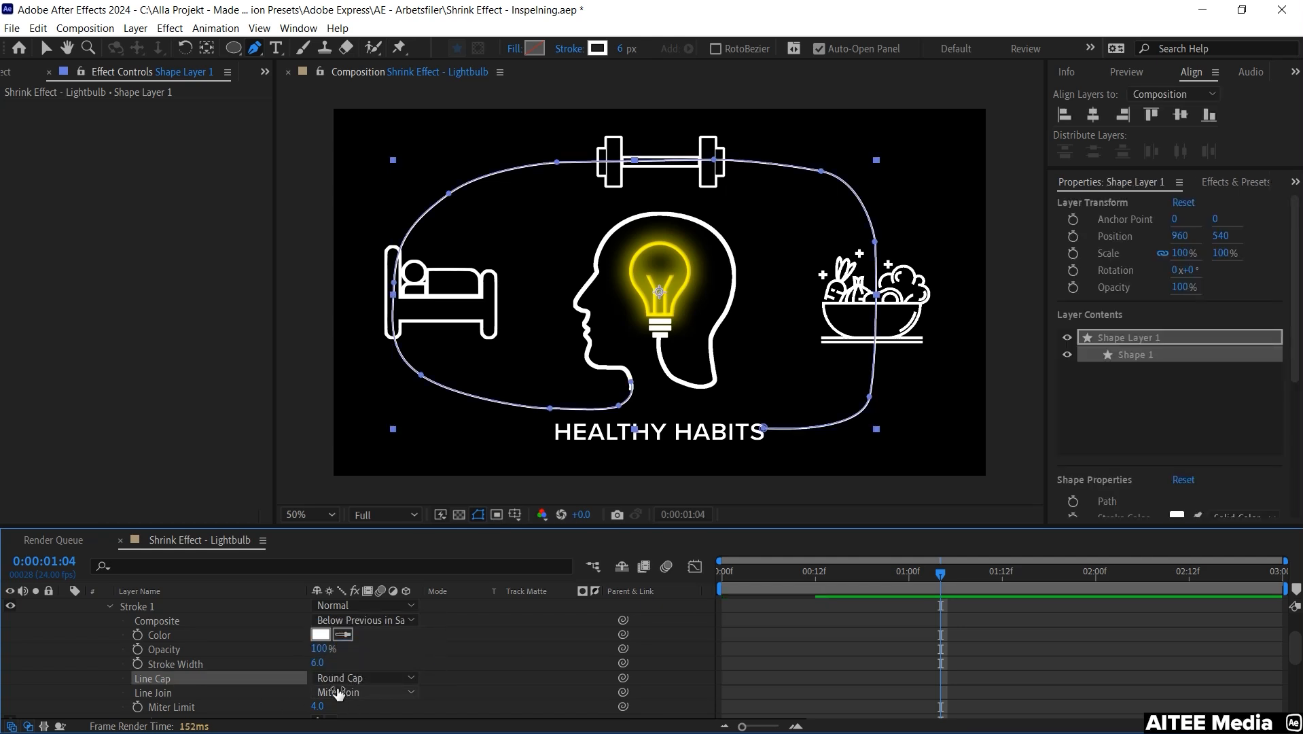
{"action": "scroll", "coordinate": [341, 692], "scroll_direction": "down", "scroll_amount": 2}
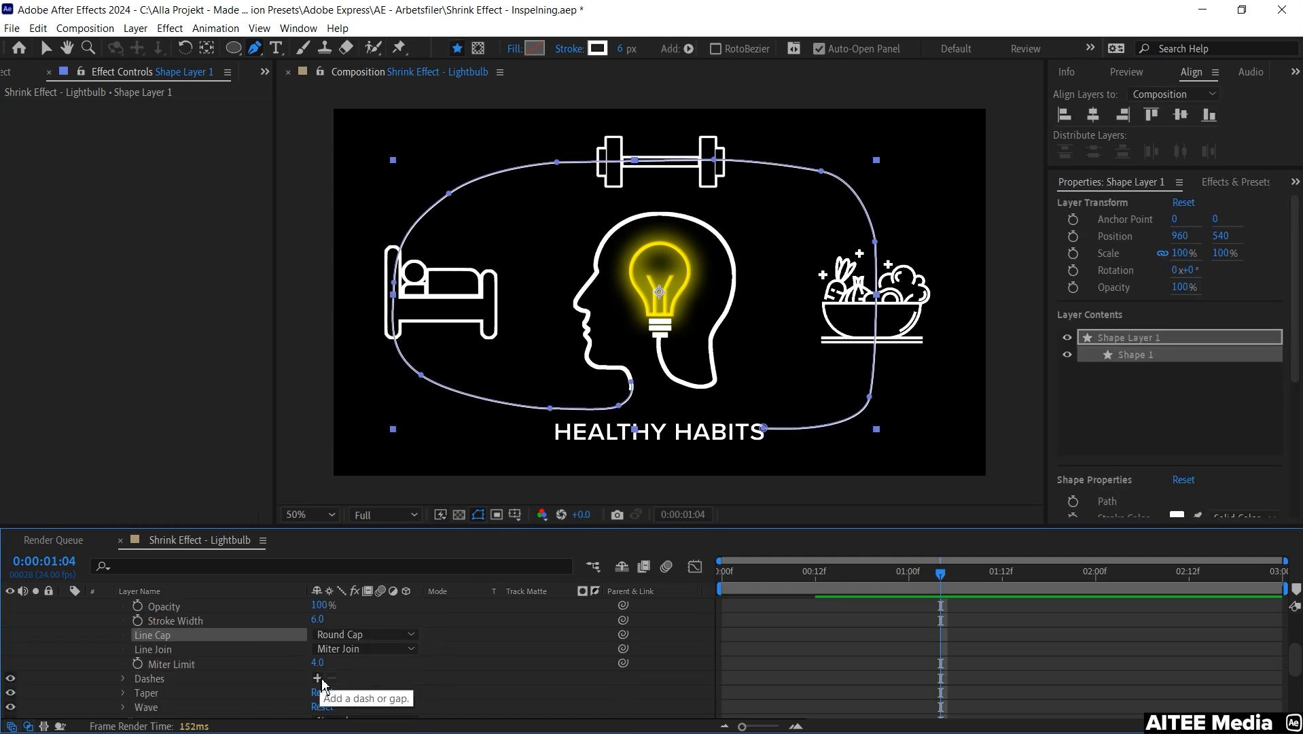
{"action": "left_click", "coordinate": [318, 678]}
{"action": "scroll", "coordinate": [326, 692], "scroll_direction": "down", "scroll_amount": 2}
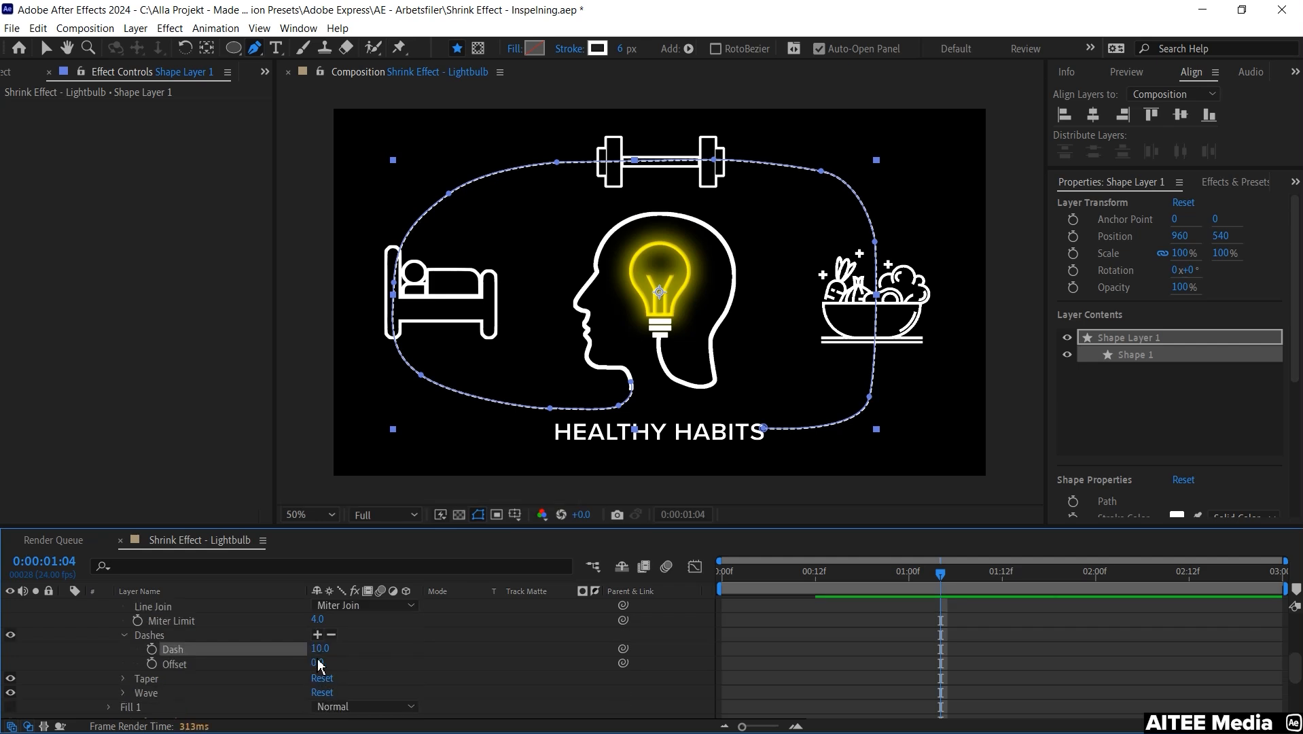
{"action": "left_click_drag", "start_coordinate": [322, 647], "coordinate": [352, 646]}
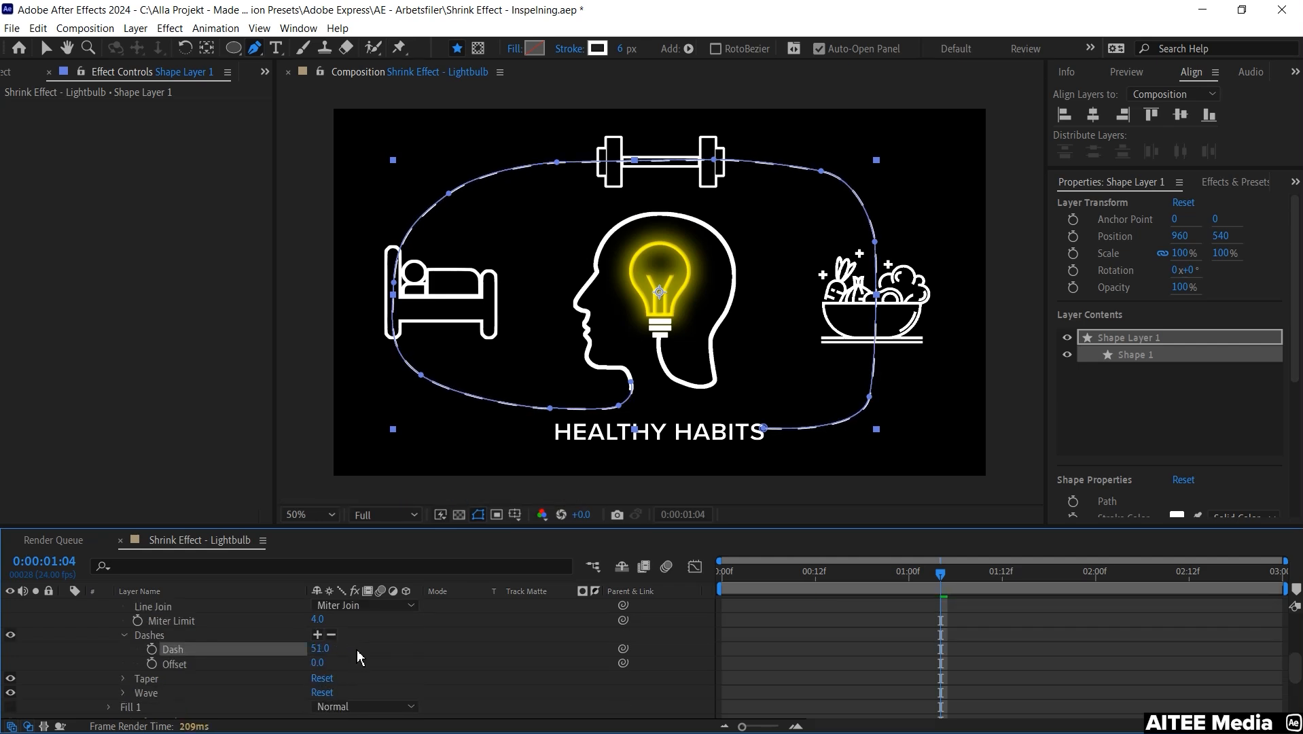
{"action": "scroll", "coordinate": [176, 700], "scroll_direction": "up", "scroll_amount": 1}
Set the stroke's wave amount to 100% and wavelength to 200.
{"action": "left_click", "coordinate": [124, 711]}
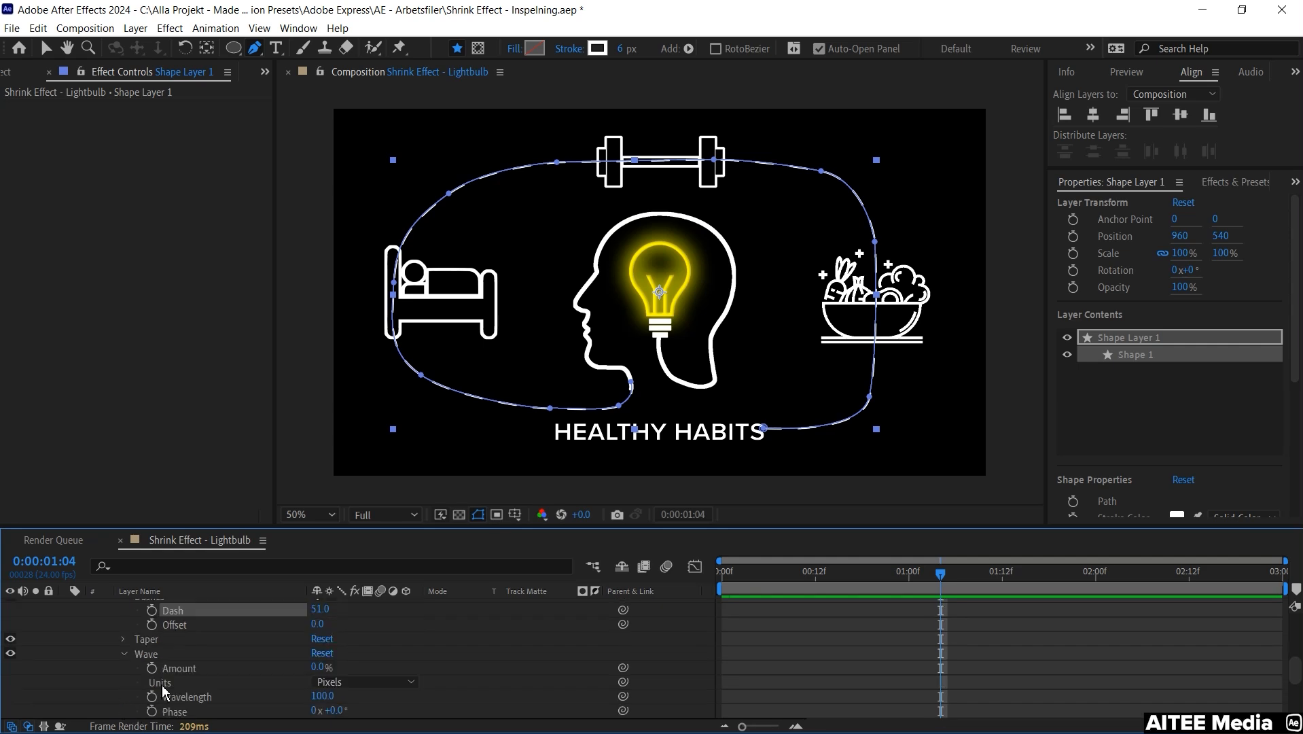
{"action": "scroll", "coordinate": [164, 693], "scroll_direction": "down", "scroll_amount": 2}
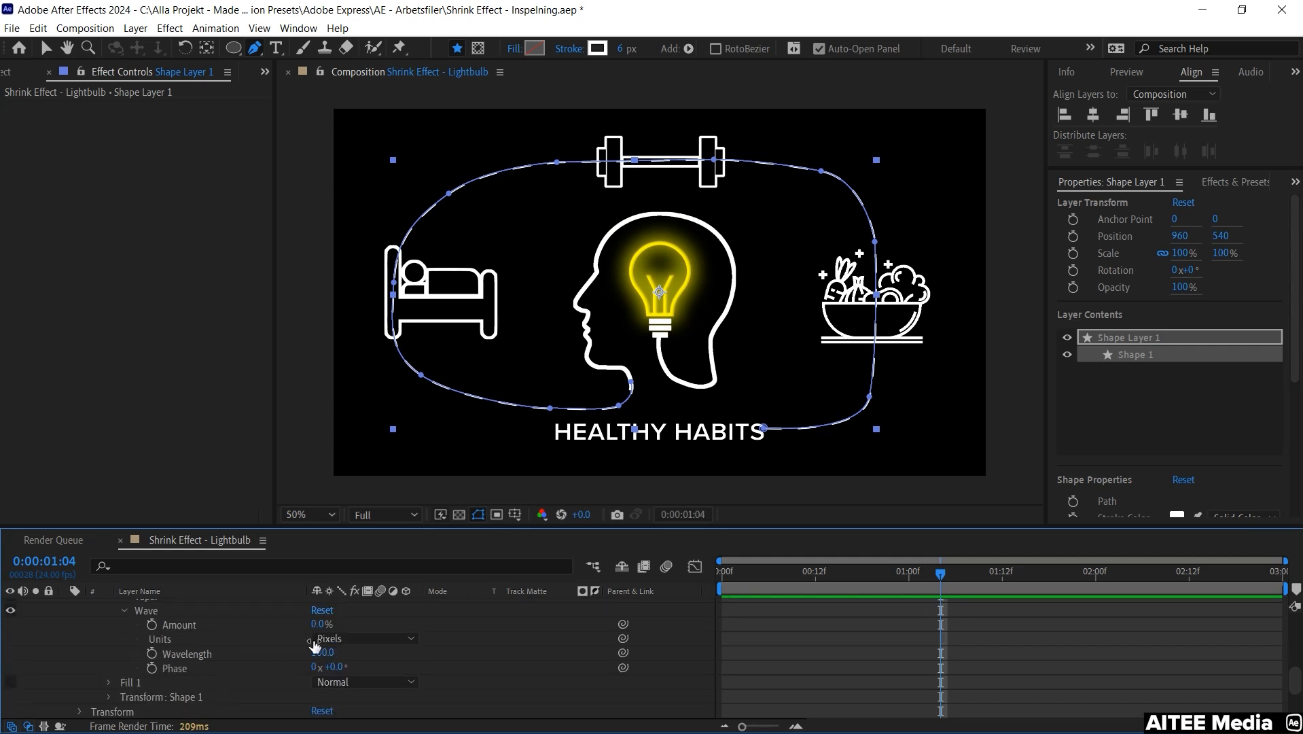
{"action": "left_click_drag", "start_coordinate": [322, 623], "coordinate": [448, 642]}
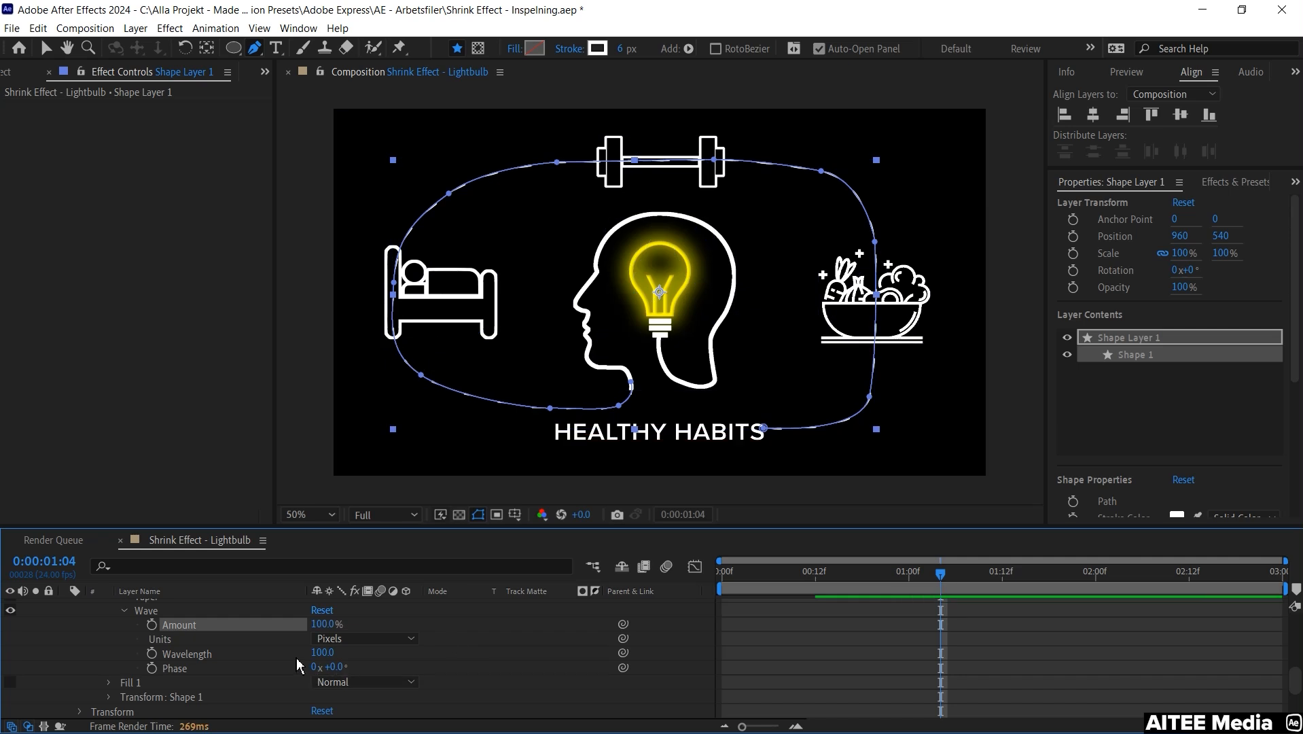
{"action": "left_click", "coordinate": [324, 652]}
{"action": "type", "text": "200"}
{"action": "key", "text": "Return"}
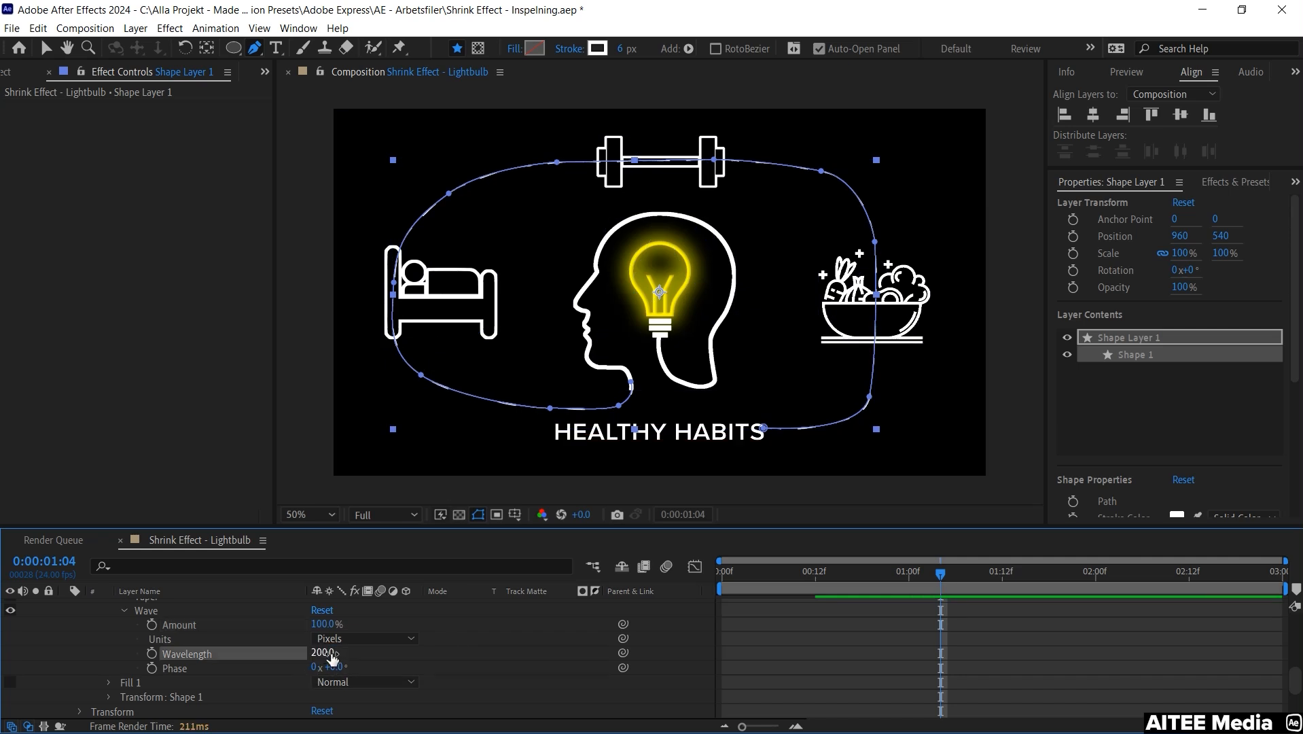
{"action": "left_click", "coordinate": [360, 663]}
{"action": "scroll", "coordinate": [112, 644], "scroll_direction": "up", "scroll_amount": 1}
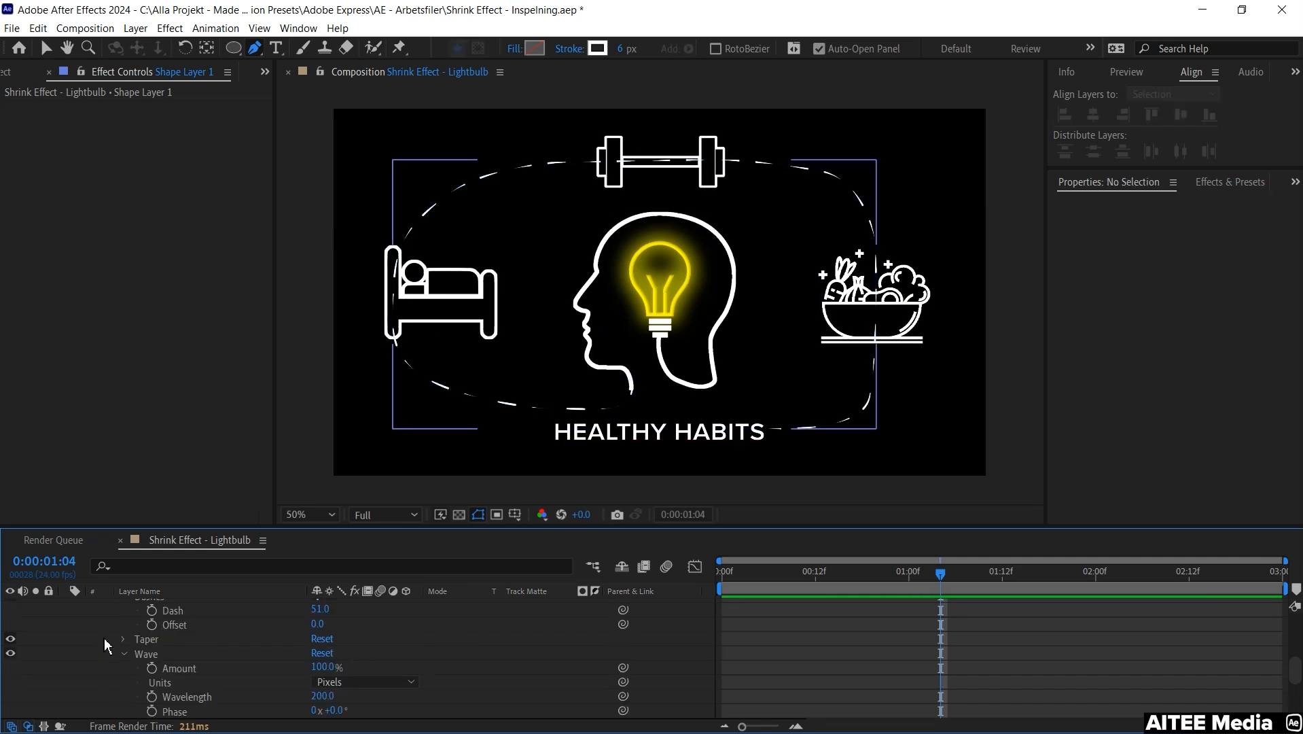
{"action": "scroll", "coordinate": [112, 644], "scroll_direction": "up", "scroll_amount": 2}
{"action": "scroll", "coordinate": [143, 622], "scroll_direction": "up", "scroll_amount": 1}
{"action": "scroll", "coordinate": [147, 618], "scroll_direction": "up", "scroll_amount": 3}
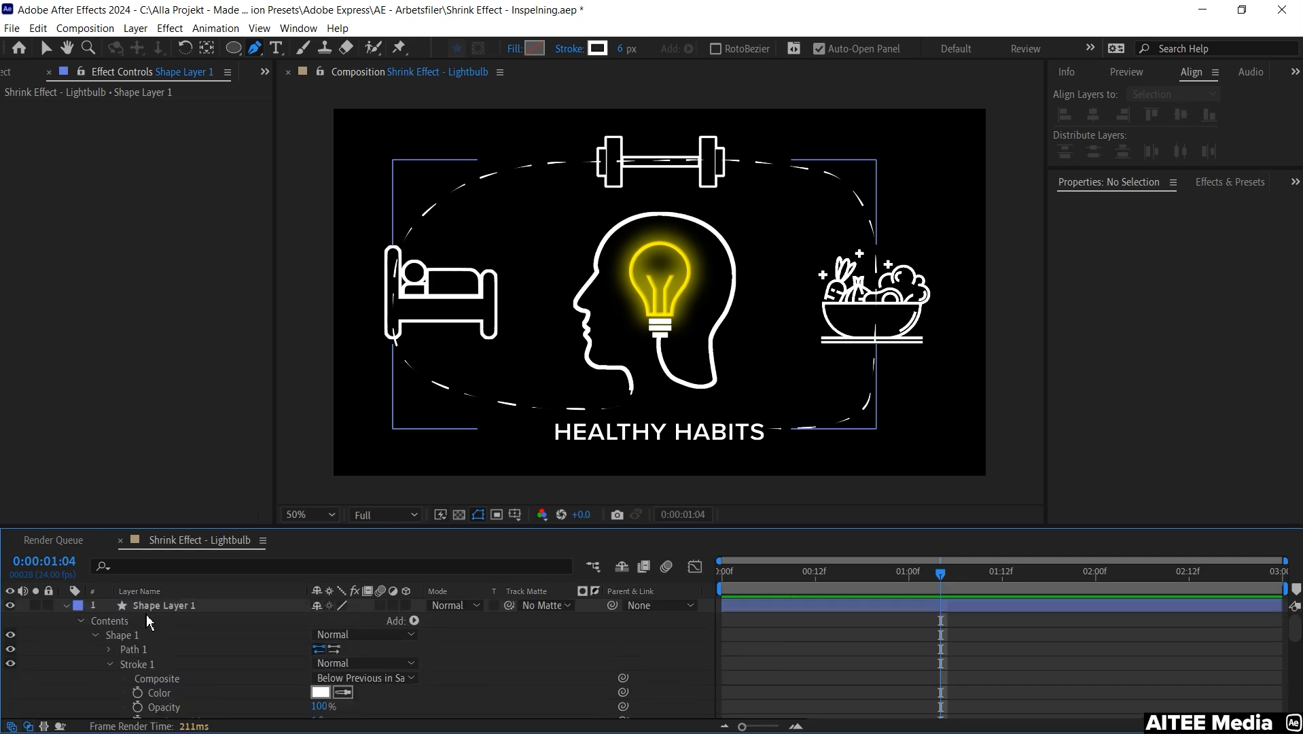
Add a Trim Paths operator to the shape, return to frame 0 and switch off Shrink IN's effects.
{"action": "left_click", "coordinate": [413, 620]}
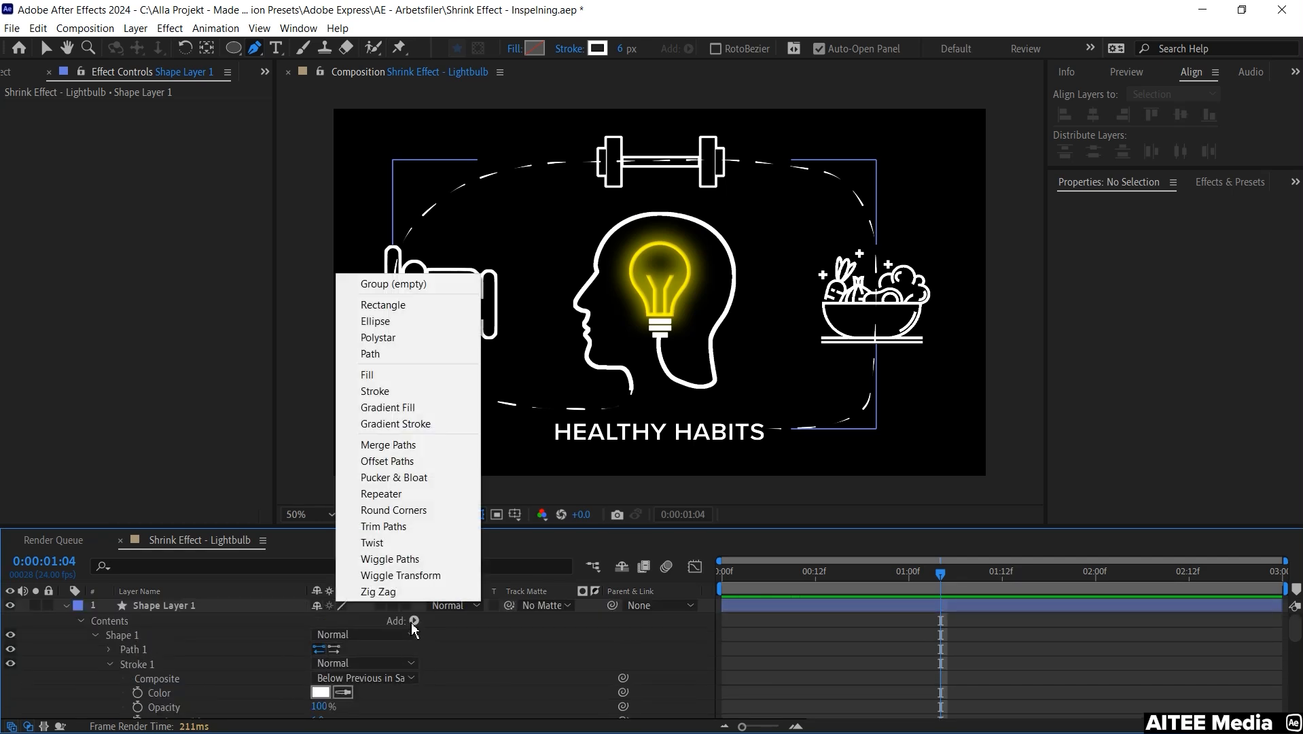
{"action": "left_click", "coordinate": [425, 527]}
{"action": "scroll", "coordinate": [142, 652], "scroll_direction": "down", "scroll_amount": 5}
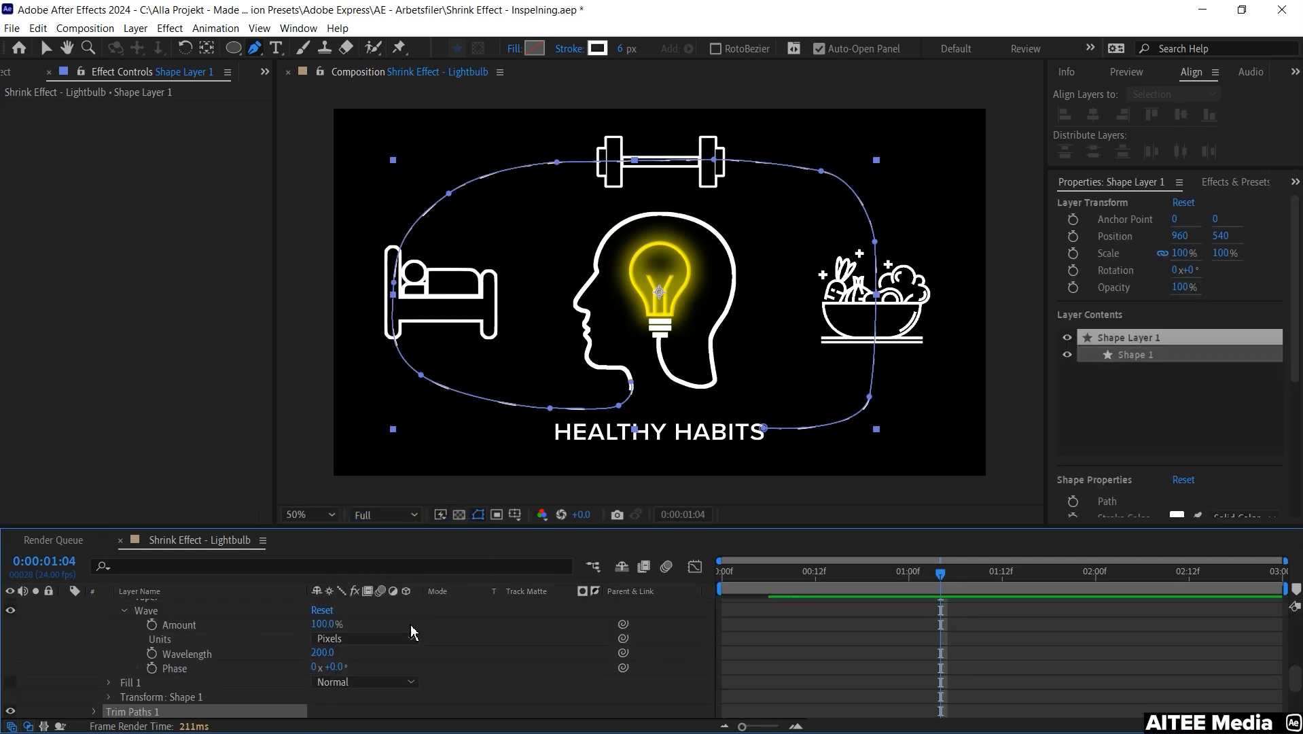
{"action": "scroll", "coordinate": [143, 699], "scroll_direction": "down", "scroll_amount": 2}
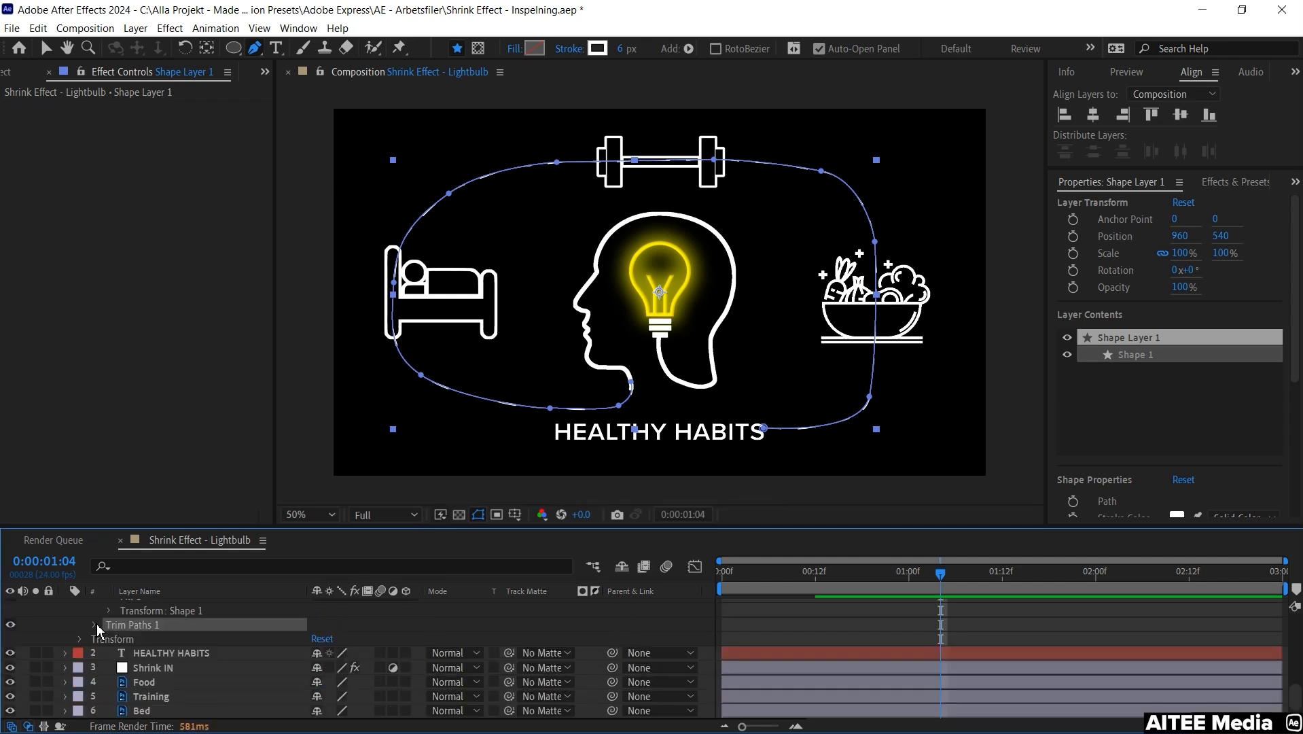
{"action": "left_click", "coordinate": [96, 625]}
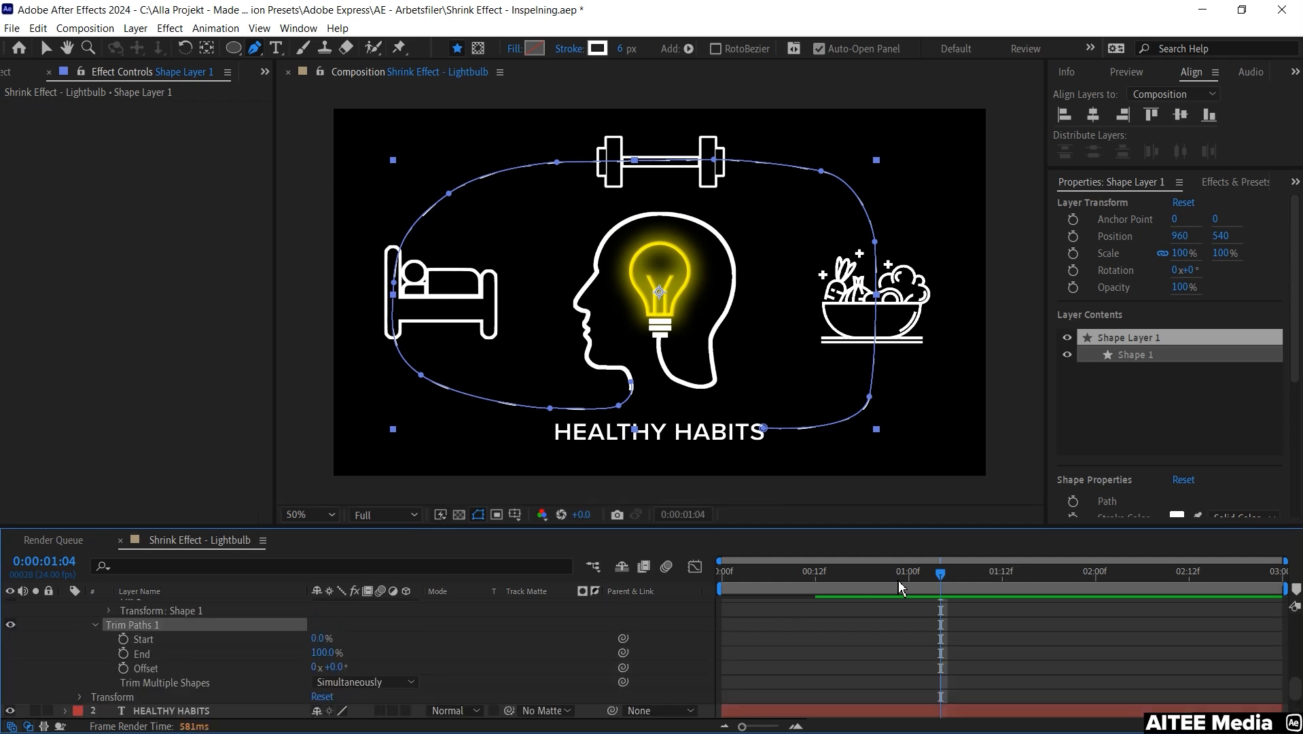
{"action": "left_click_drag", "start_coordinate": [939, 572], "coordinate": [720, 573]}
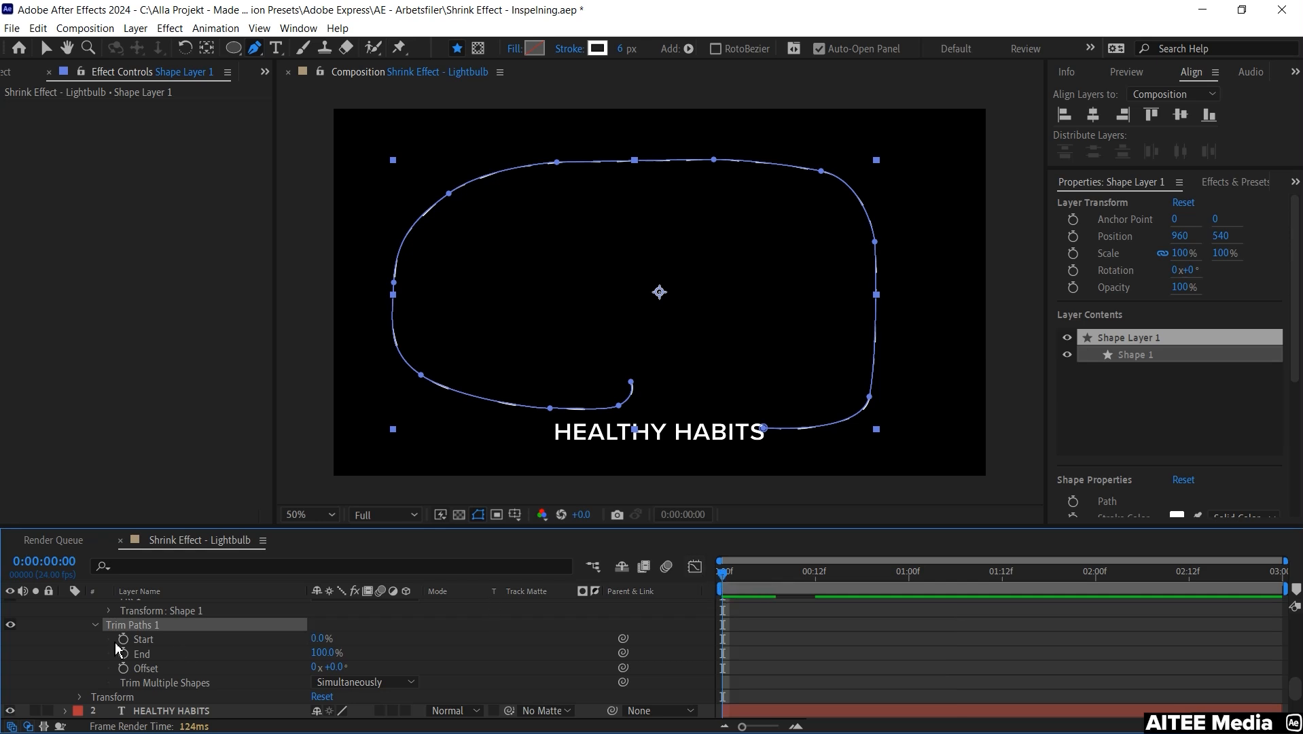
{"action": "scroll", "coordinate": [118, 647], "scroll_direction": "down", "scroll_amount": 3}
{"action": "scroll", "coordinate": [118, 646], "scroll_direction": "down", "scroll_amount": 2}
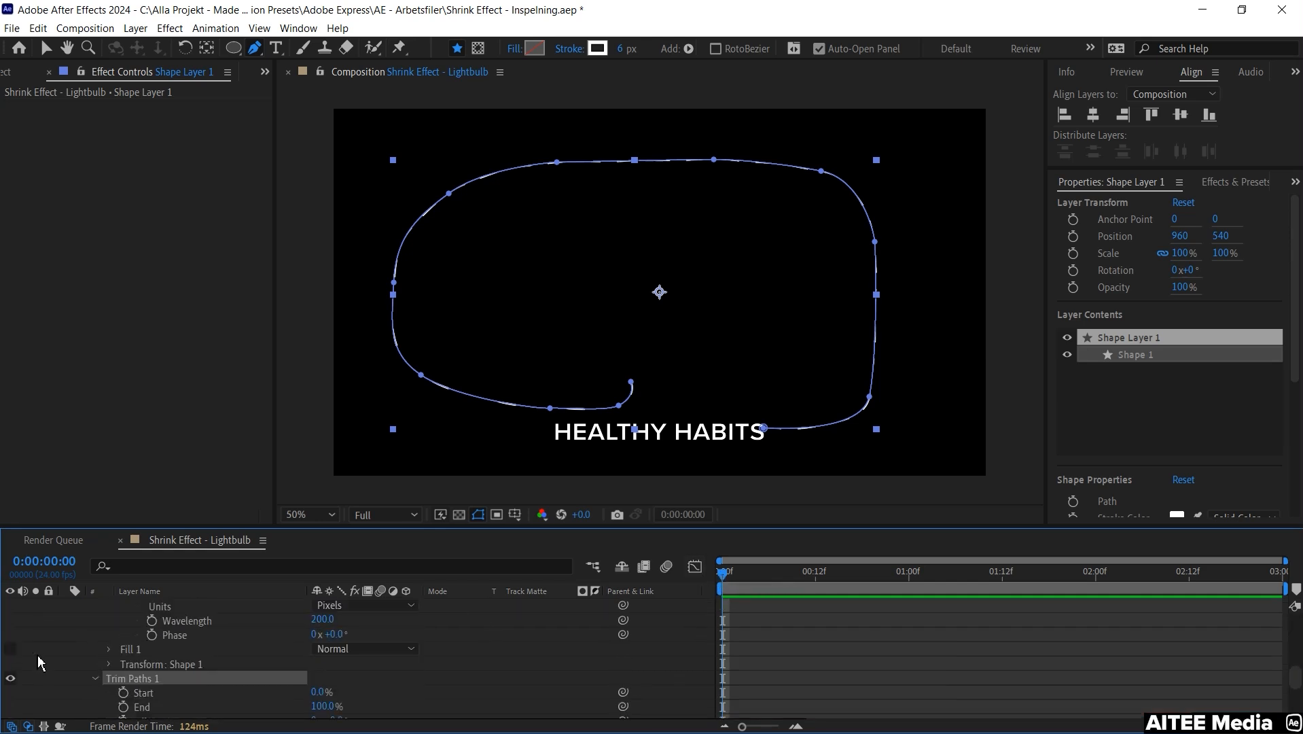
{"action": "scroll", "coordinate": [30, 673], "scroll_direction": "down", "scroll_amount": 3}
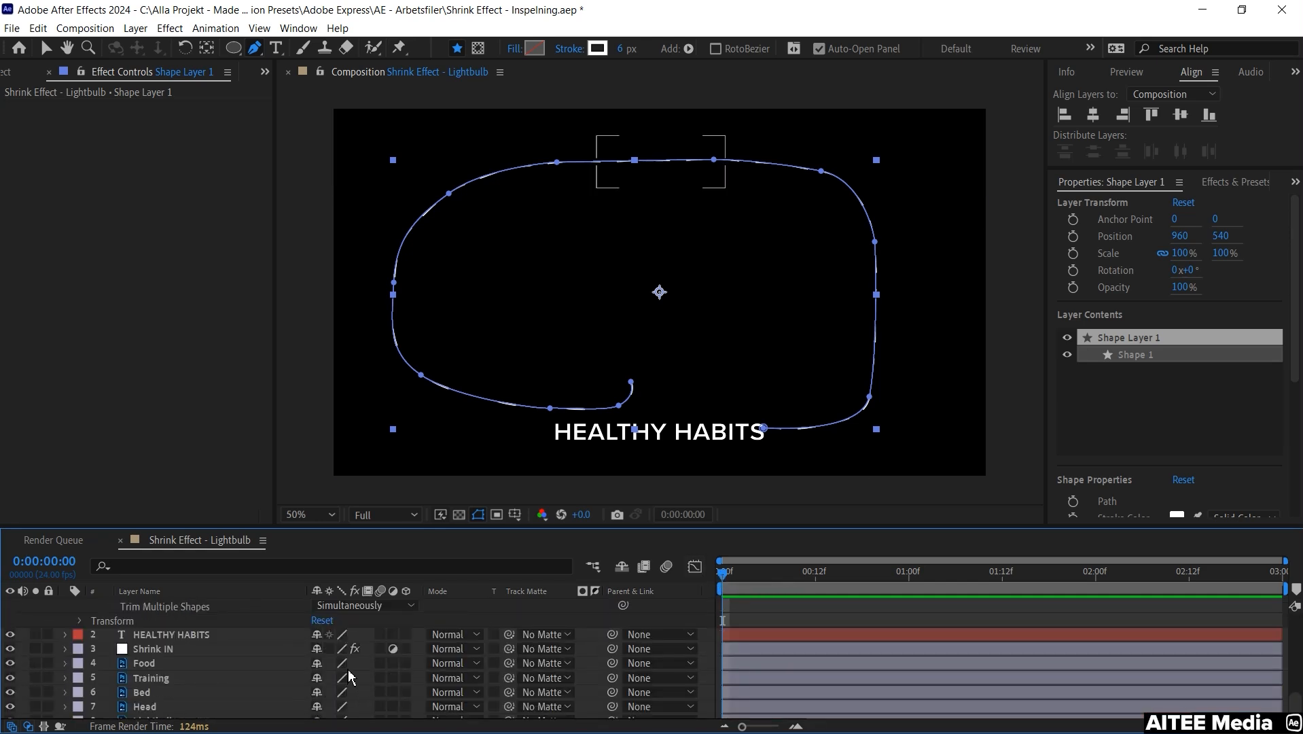
{"action": "left_click", "coordinate": [354, 648]}
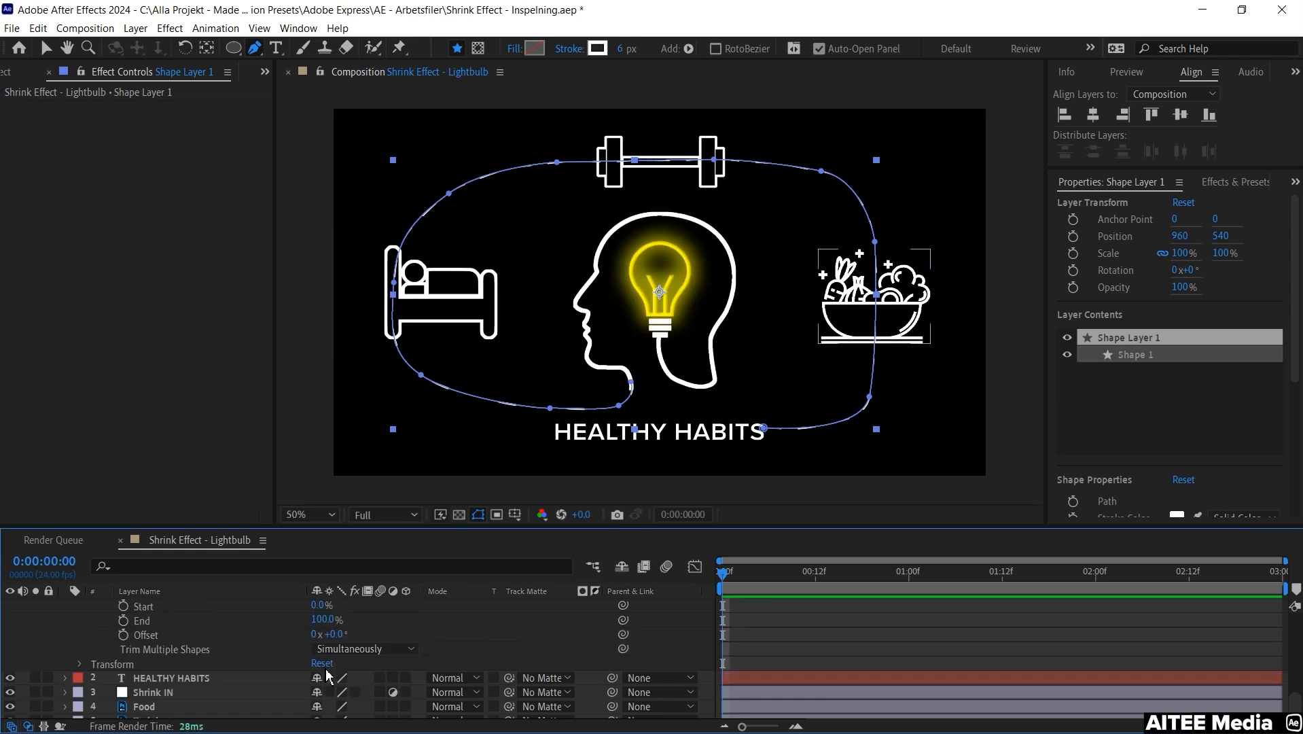
{"action": "scroll", "coordinate": [354, 670], "scroll_direction": "up", "scroll_amount": 3}
{"action": "scroll", "coordinate": [335, 670], "scroll_direction": "up", "scroll_amount": 3}
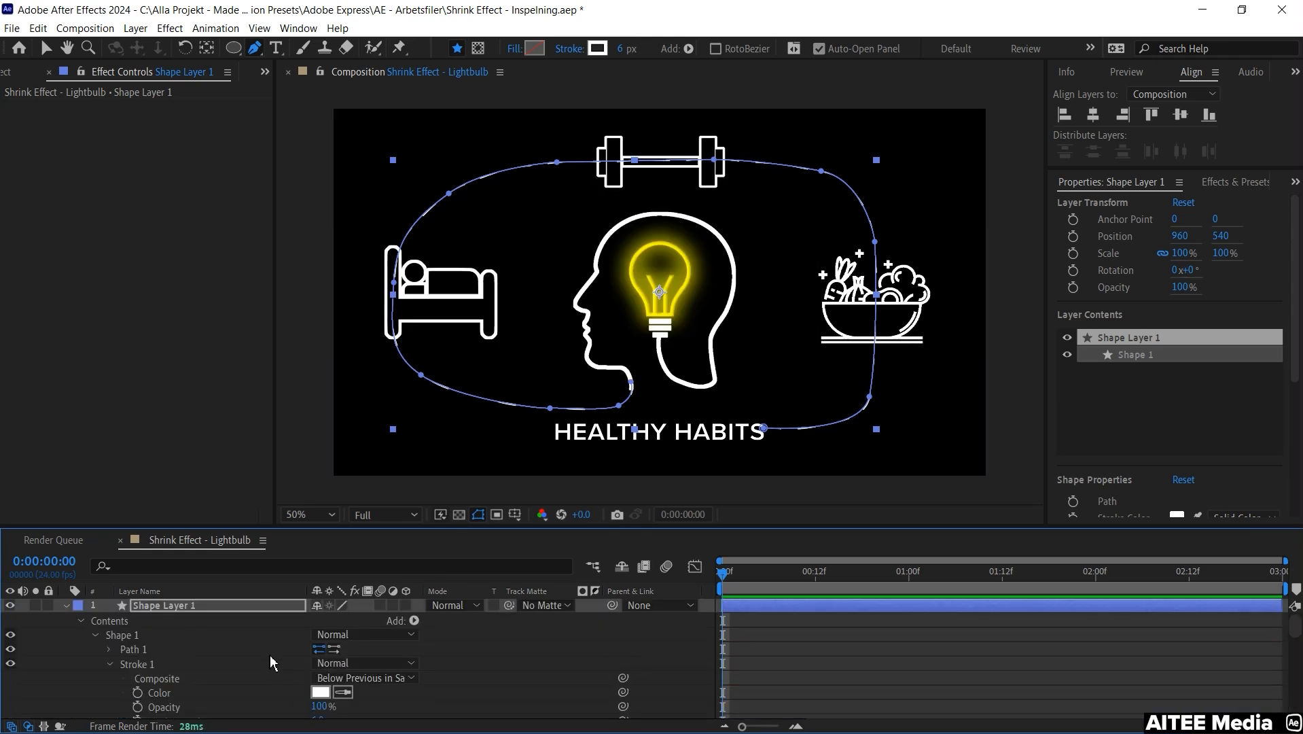
{"action": "scroll", "coordinate": [268, 658], "scroll_direction": "down", "scroll_amount": 2}
{"action": "scroll", "coordinate": [269, 658], "scroll_direction": "down", "scroll_amount": 2}
{"action": "scroll", "coordinate": [265, 658], "scroll_direction": "down", "scroll_amount": 2}
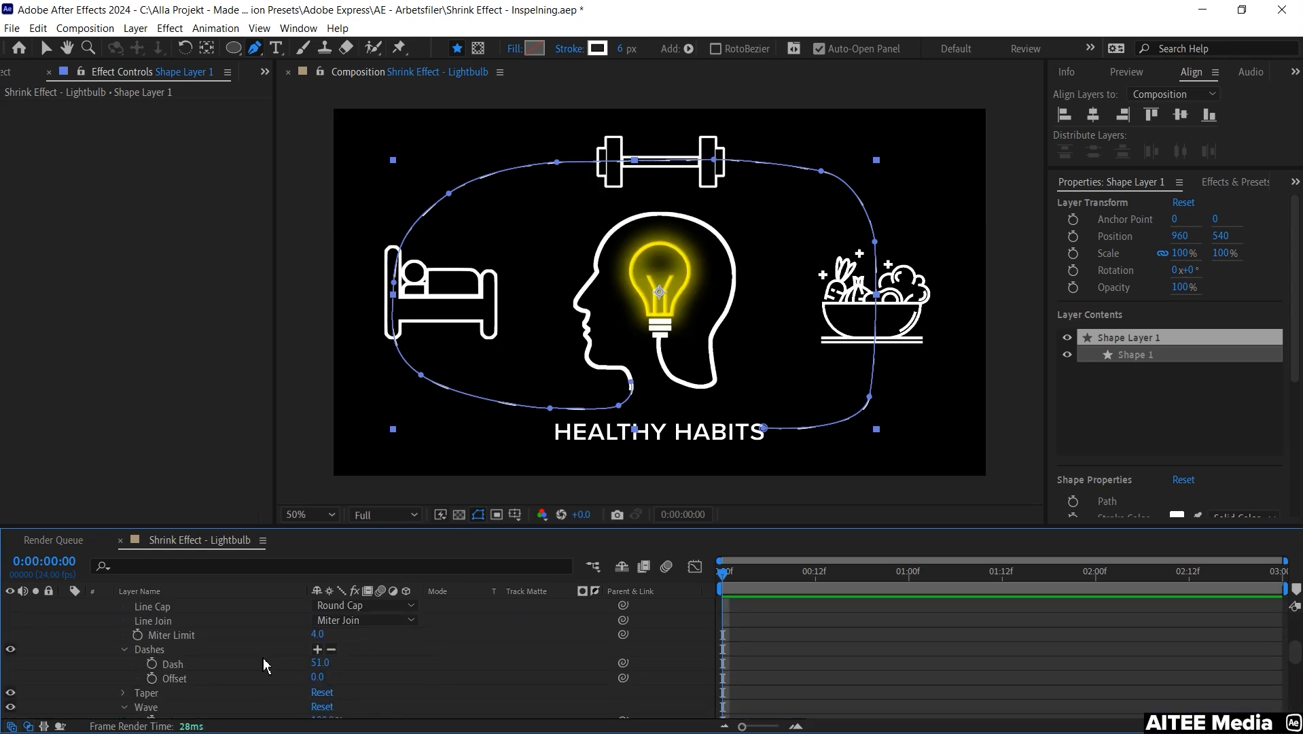
{"action": "scroll", "coordinate": [203, 658], "scroll_direction": "down", "scroll_amount": 1}
Keyframe Trim Paths Start at 0:00 and End at 0:05, then Start 100% at 1:00.
{"action": "key", "text": "ctrl+z"}
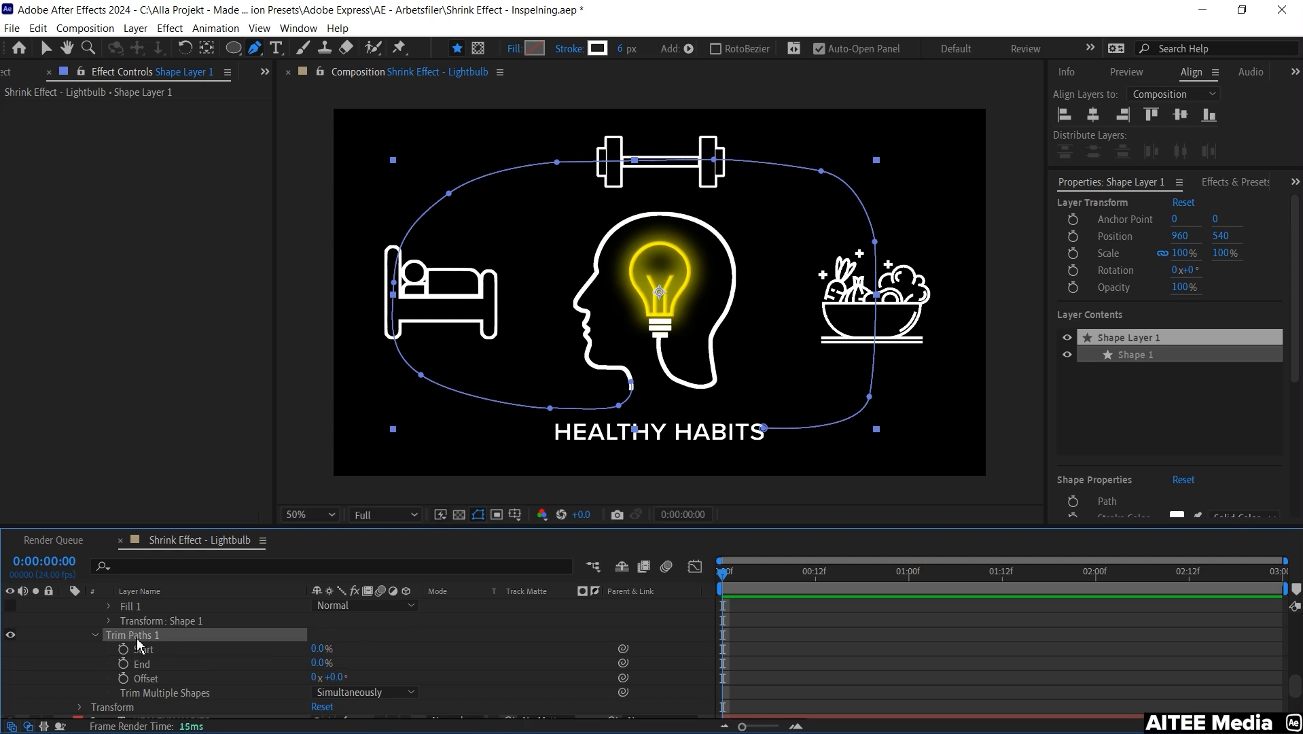
{"action": "key", "text": "F2"}
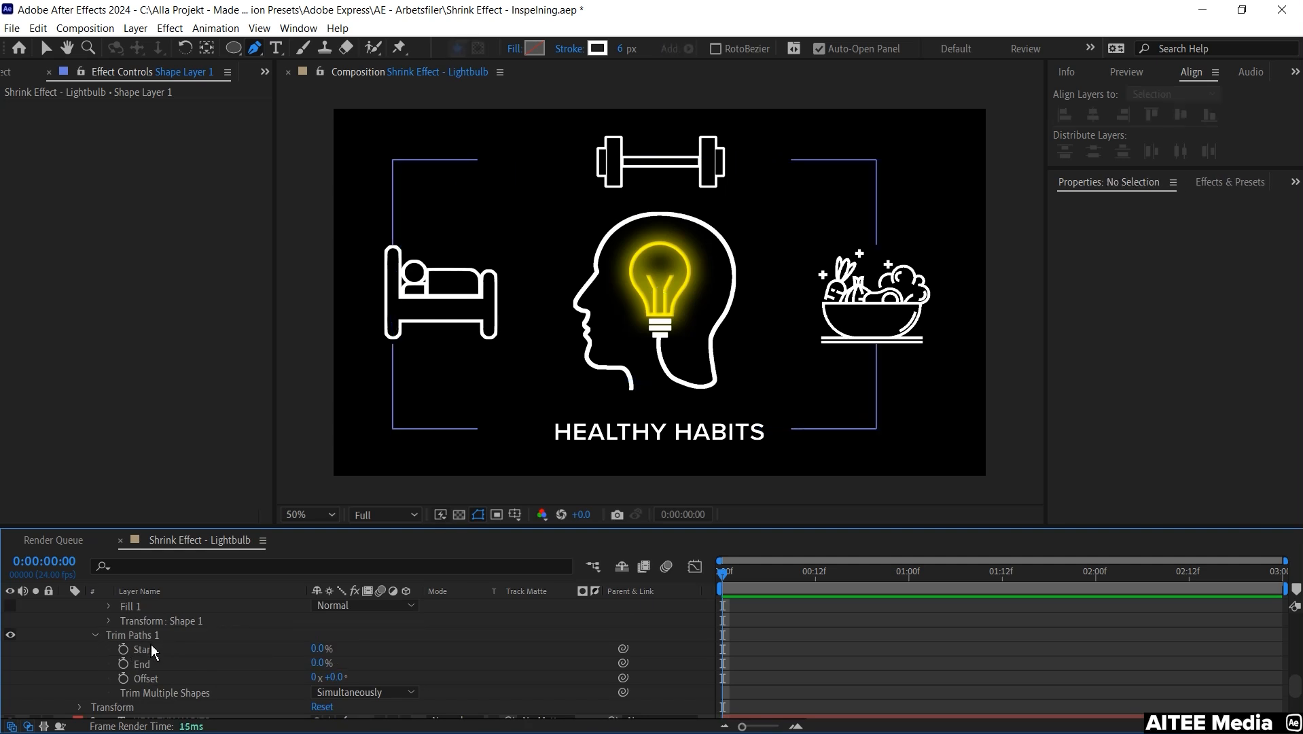
{"action": "left_click", "coordinate": [153, 652]}
{"action": "left_click", "coordinate": [124, 650]}
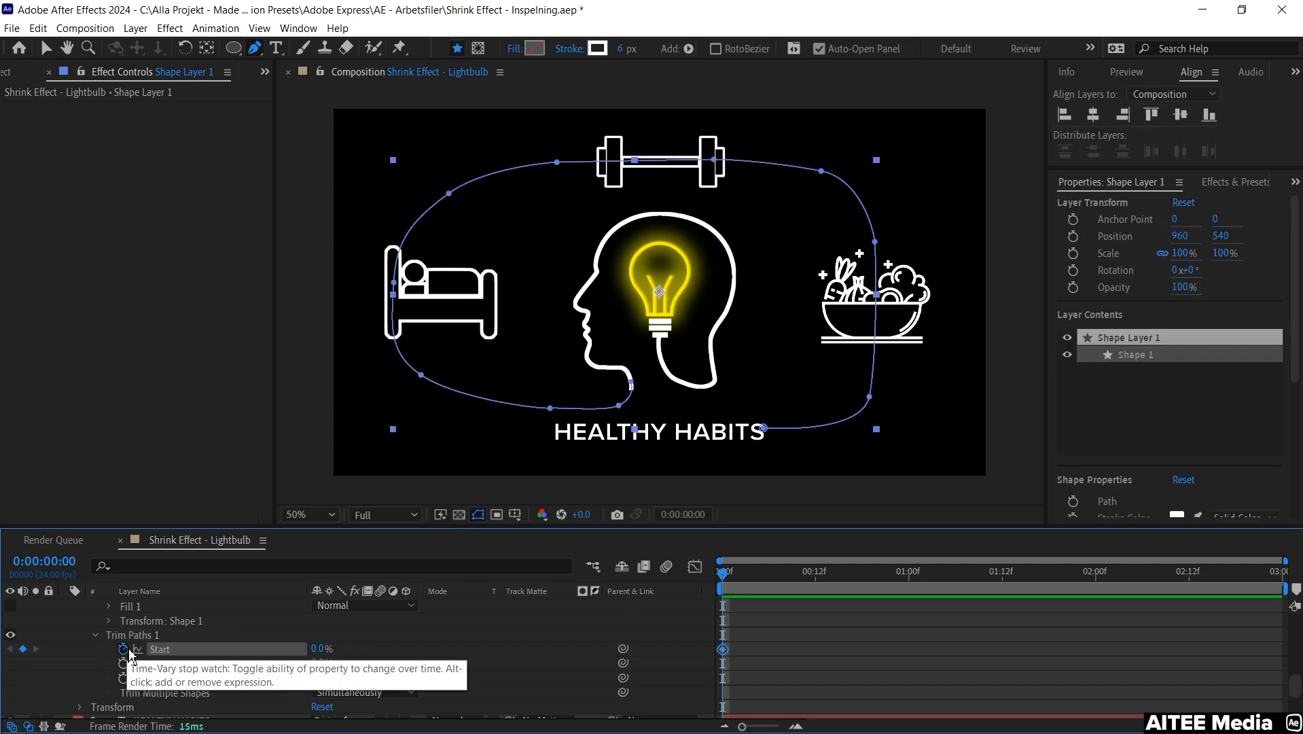
{"action": "mouse_move", "coordinate": [724, 576]}
{"action": "left_mouse_down"}
{"action": "mouse_move", "coordinate": [758, 581]}
{"action": "mouse_move", "coordinate": [764, 595]}
{"action": "left_mouse_up"}
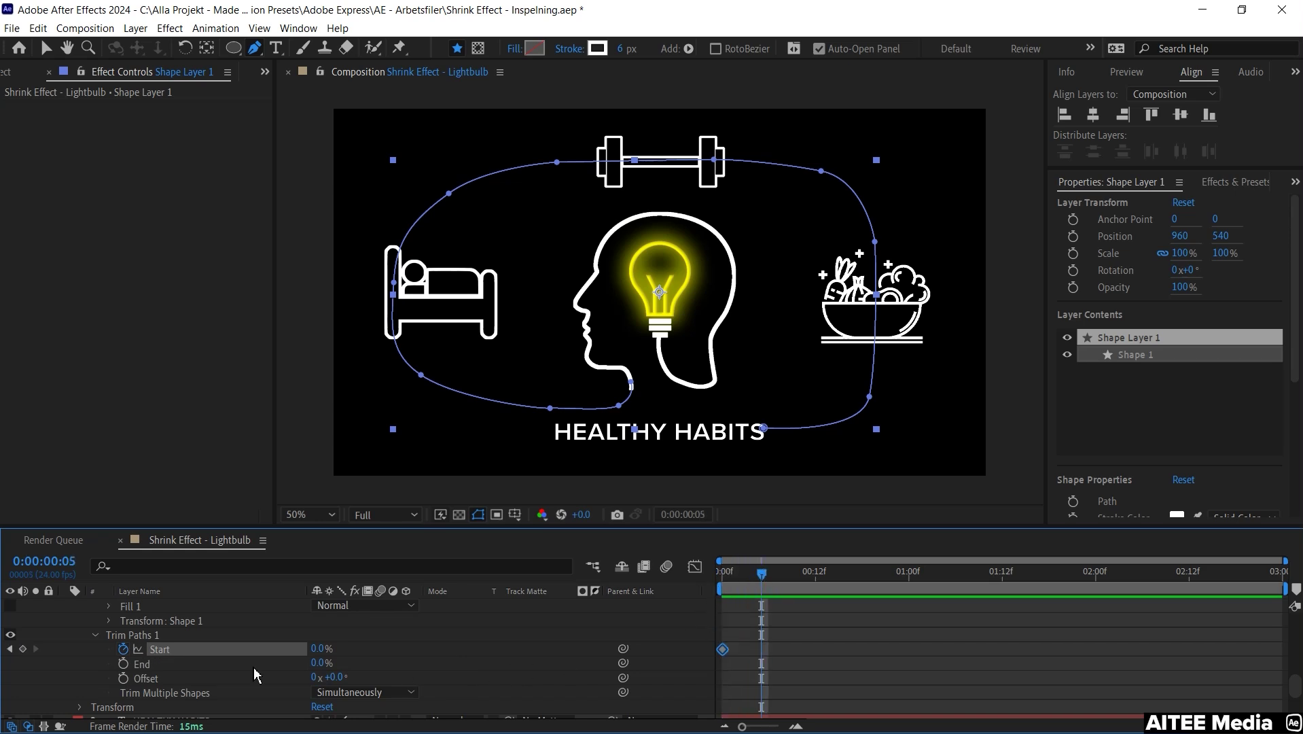
{"action": "left_click", "coordinate": [123, 662]}
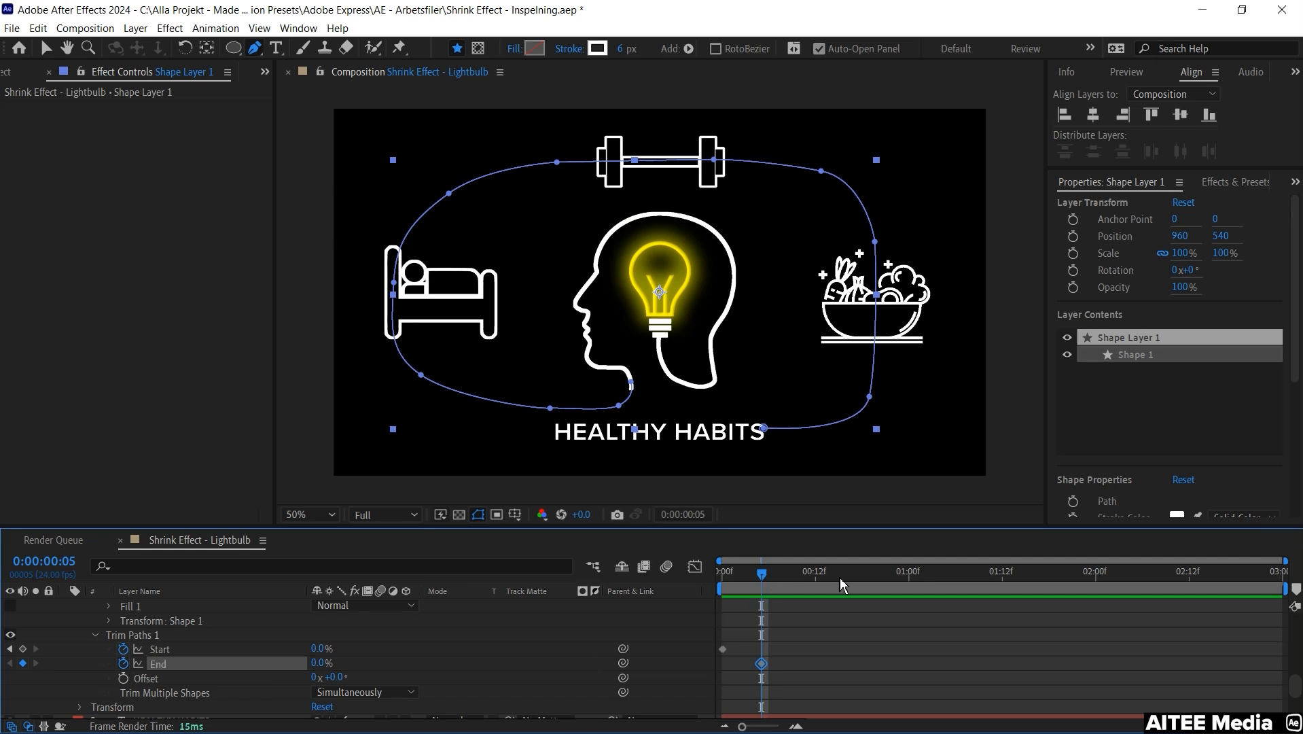
{"action": "left_click_drag", "start_coordinate": [761, 572], "coordinate": [913, 581]}
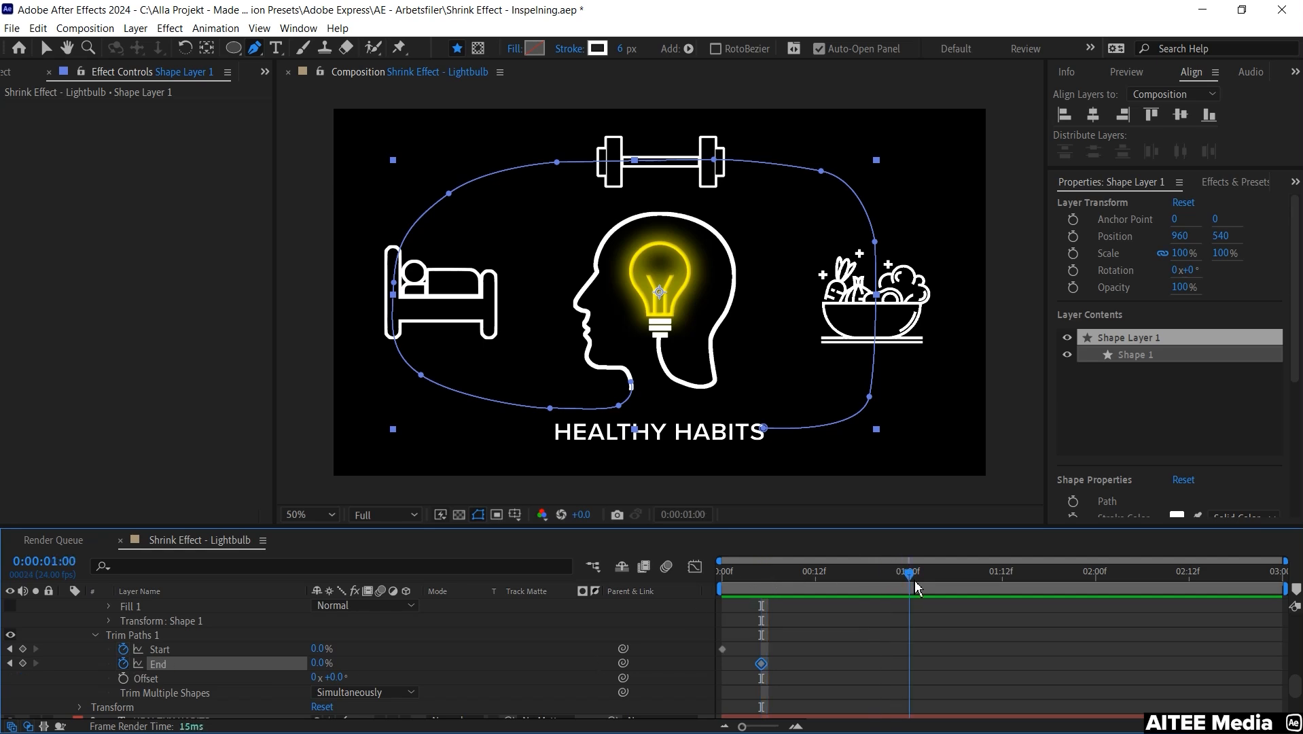
{"action": "left_click_drag", "start_coordinate": [917, 588], "coordinate": [917, 588]}
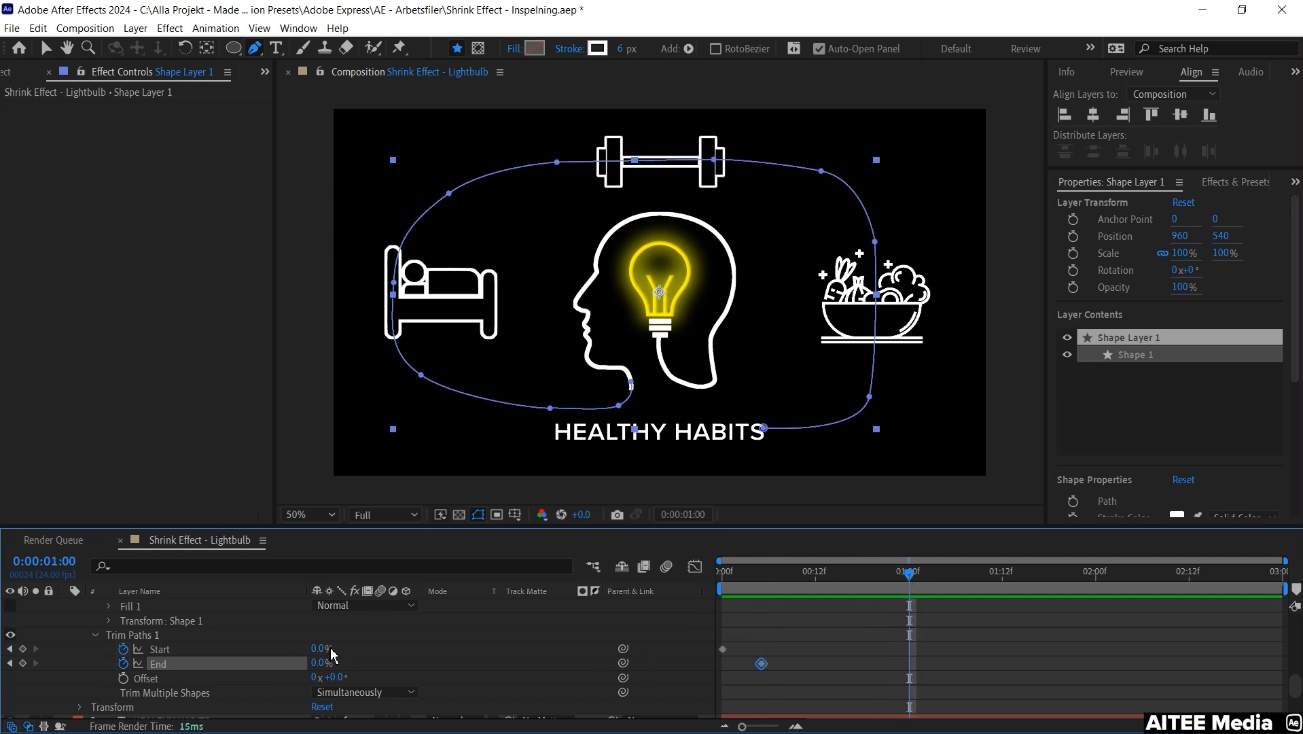
{"action": "left_click_drag", "start_coordinate": [318, 648], "coordinate": [611, 657]}
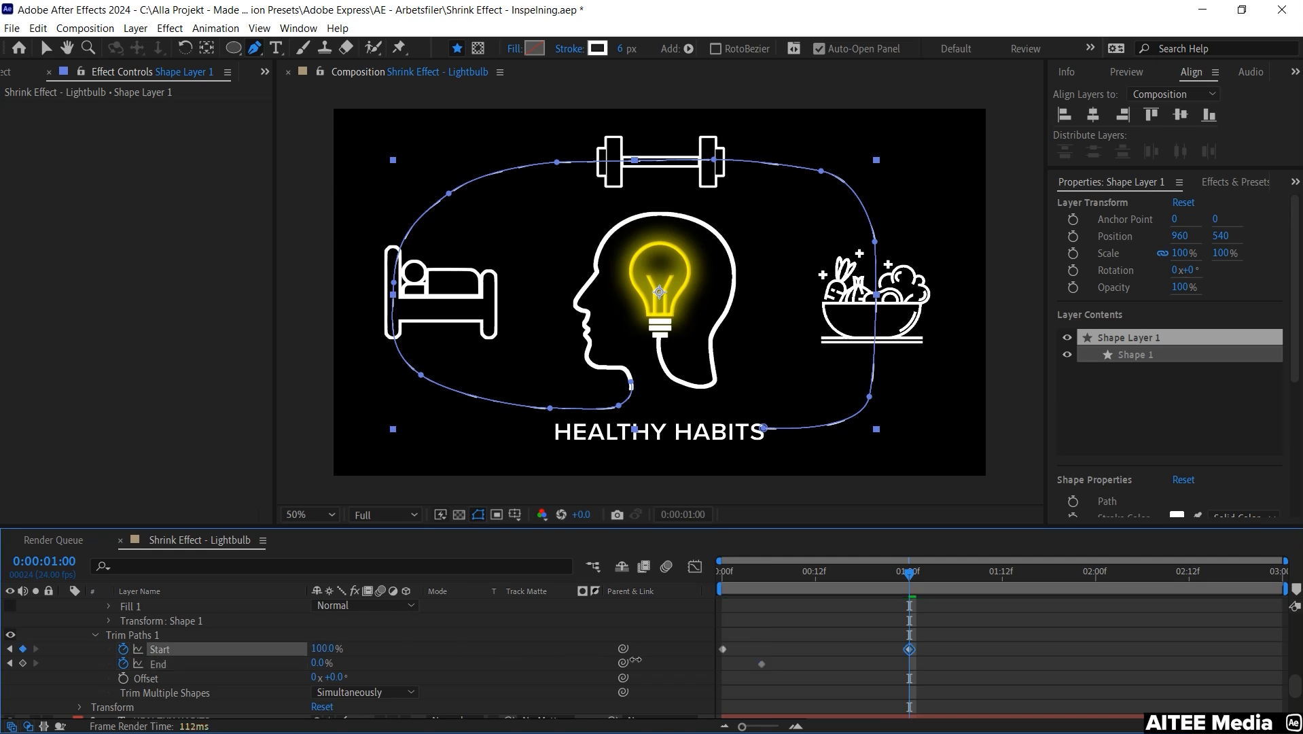
Add End keyframe at 1:06, Start at 2:00 and End 100% at 2:06, then select the End keyframes.
{"action": "left_click_drag", "start_coordinate": [910, 572], "coordinate": [957, 574]}
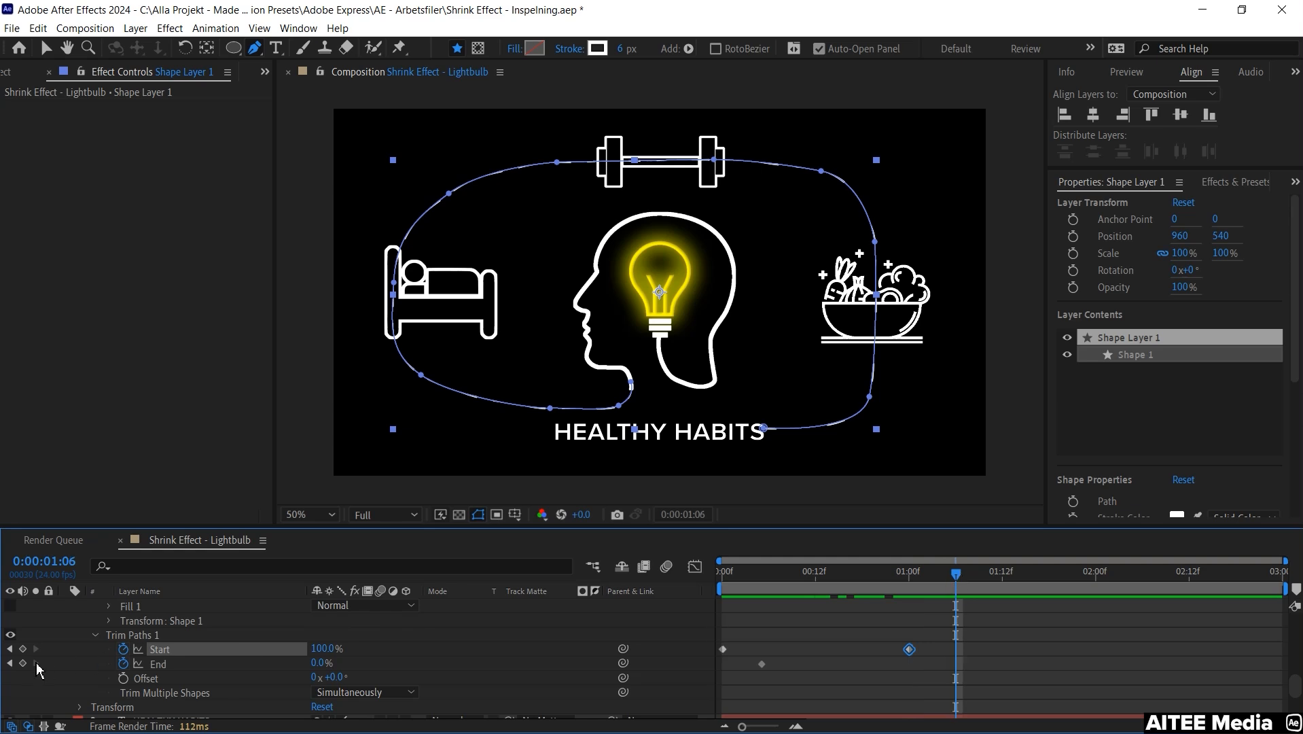
{"action": "left_click", "coordinate": [23, 663]}
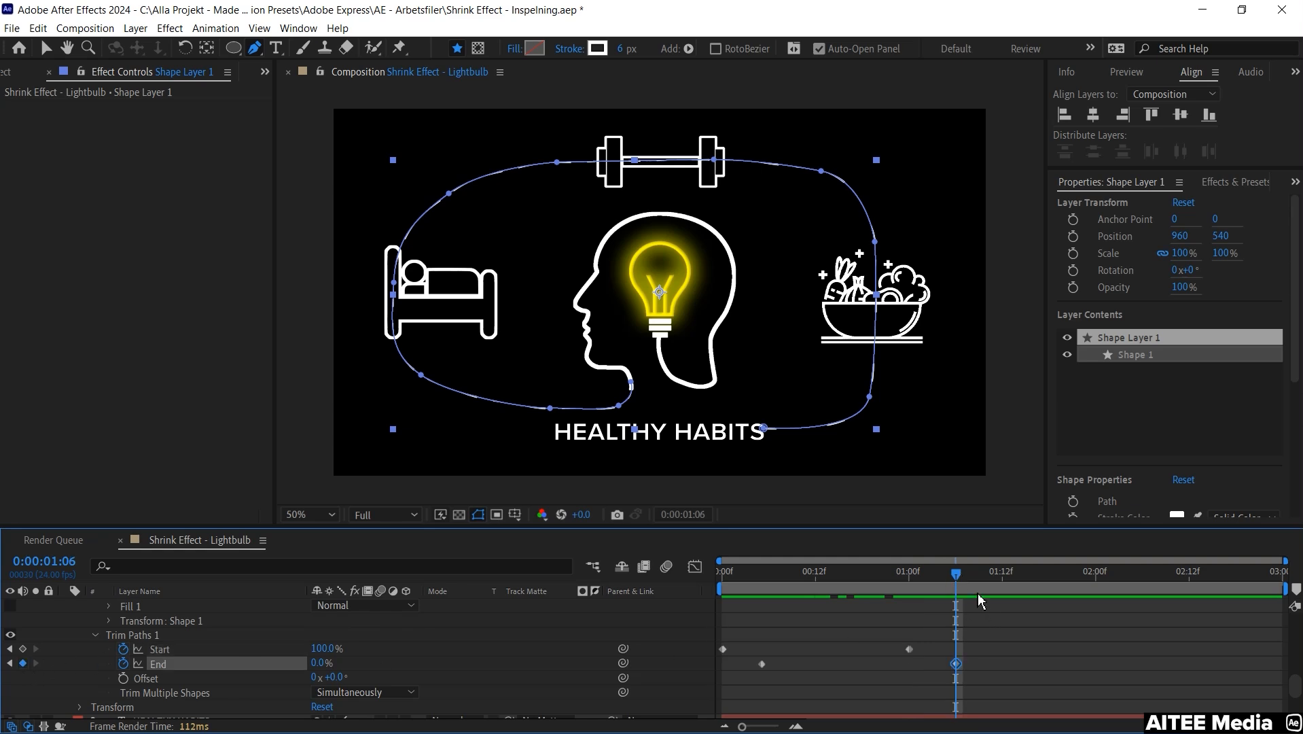
{"action": "left_click_drag", "start_coordinate": [1029, 572], "coordinate": [1099, 576]}
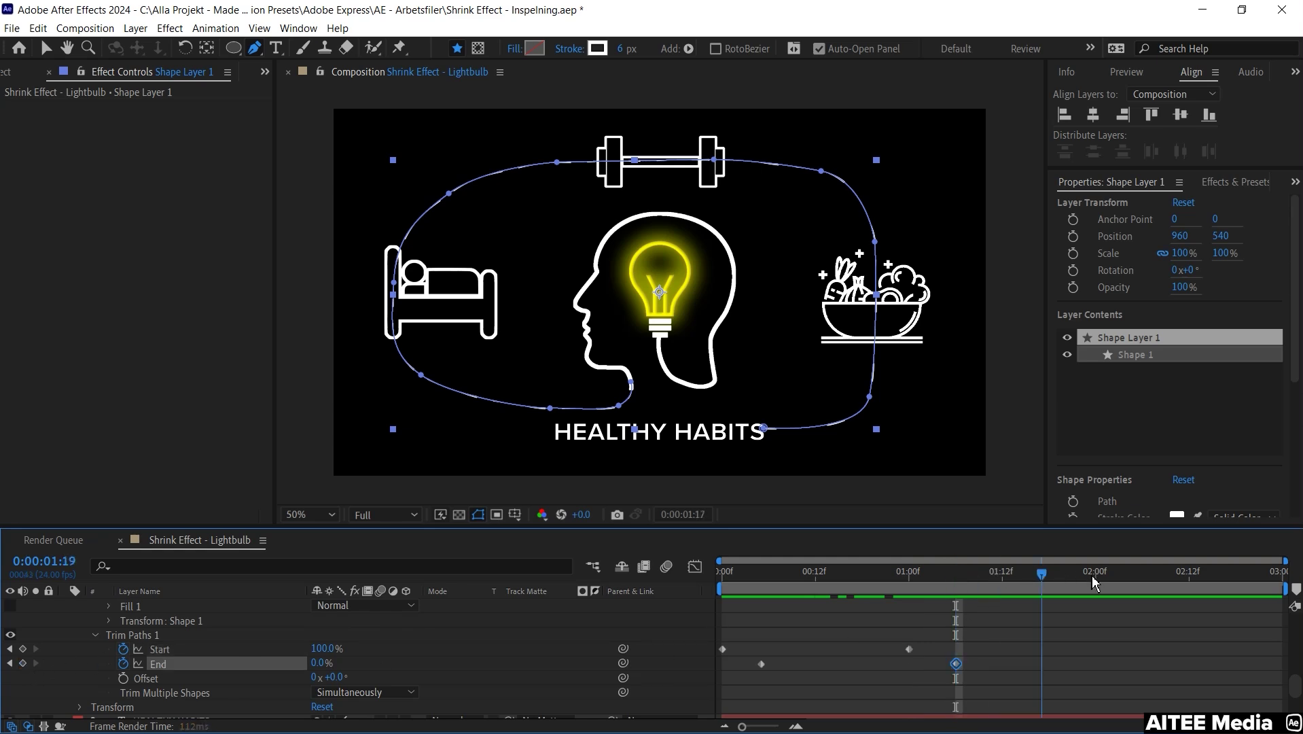
{"action": "left_click", "coordinate": [23, 650]}
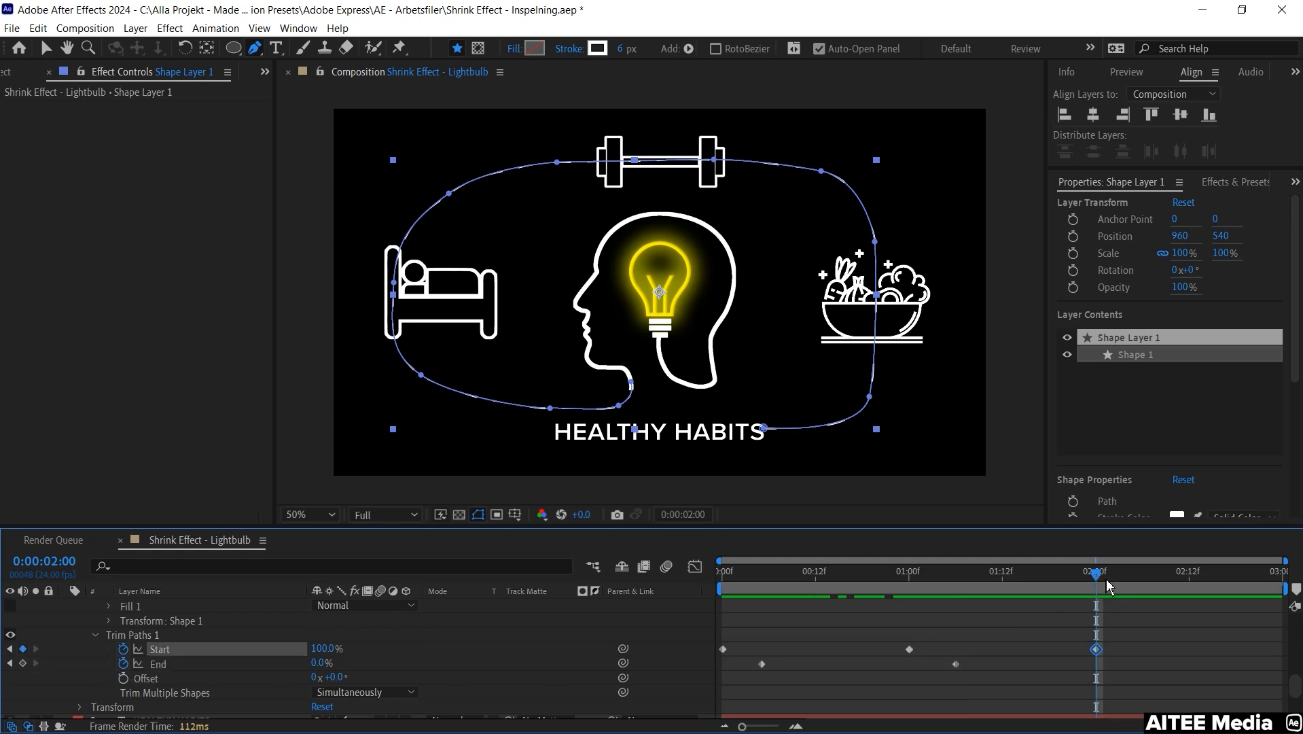
{"action": "left_click_drag", "start_coordinate": [1097, 570], "coordinate": [1142, 571]}
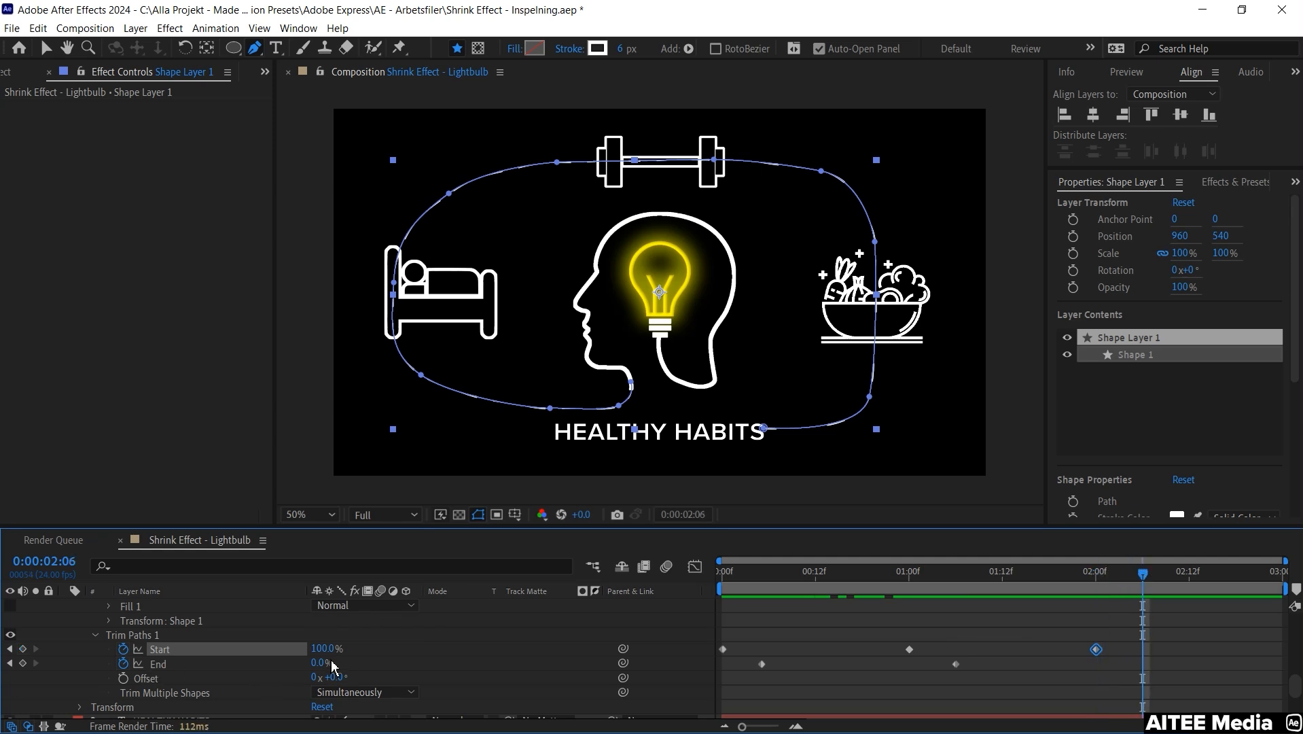
{"action": "left_click_drag", "start_coordinate": [322, 663], "coordinate": [600, 678]}
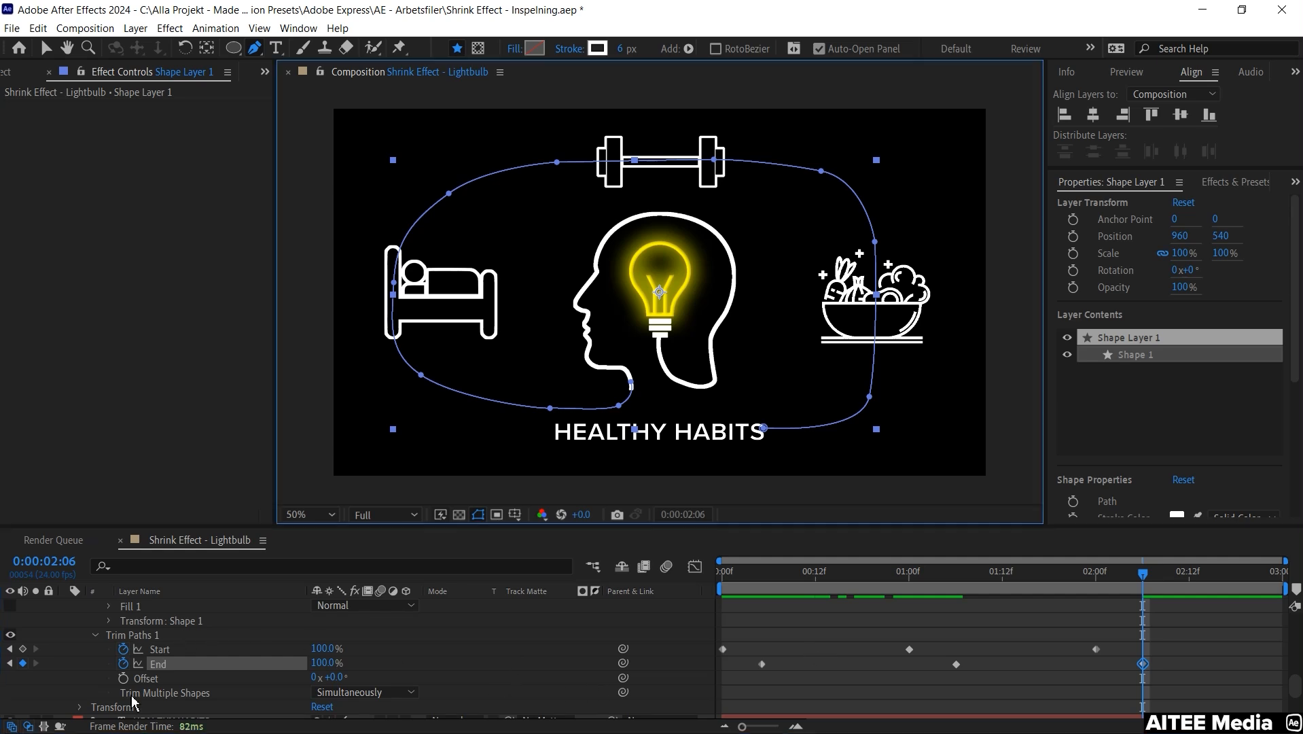
{"action": "left_click", "coordinate": [159, 663]}
{"action": "left_click_drag", "start_coordinate": [1143, 572], "coordinate": [1064, 573]}
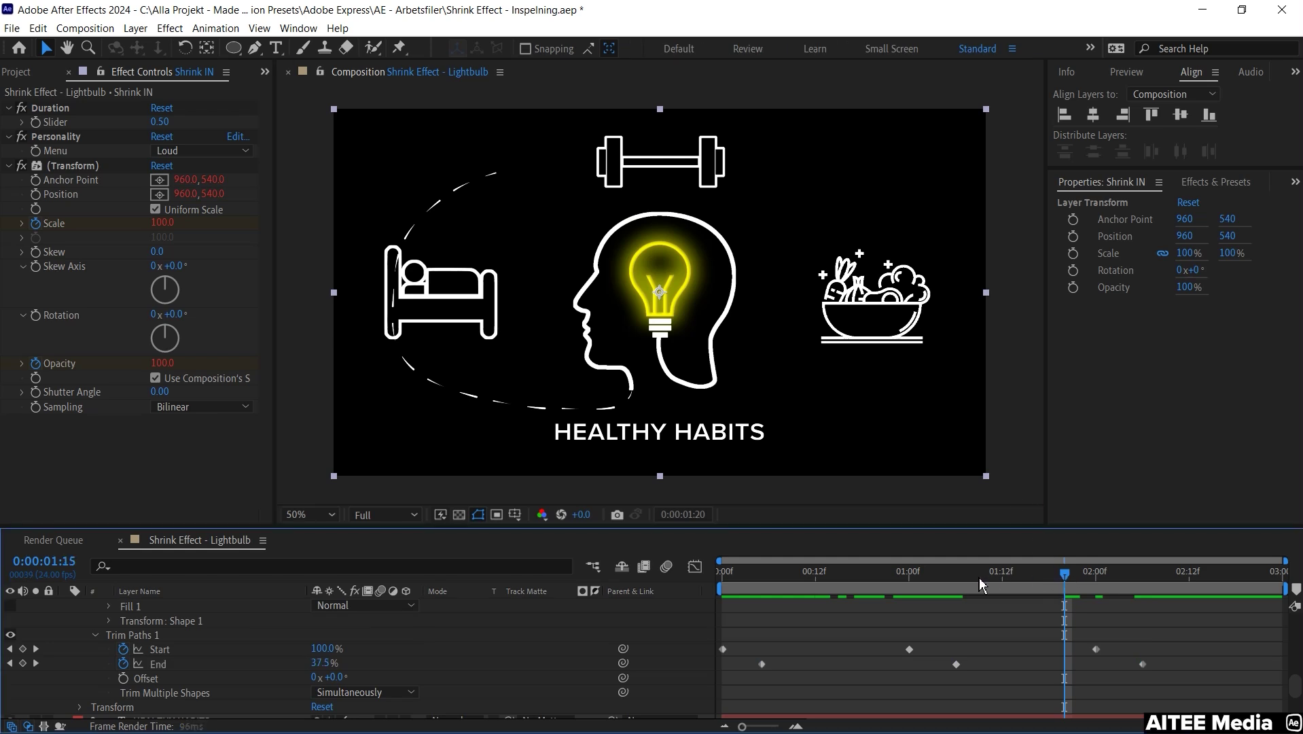
{"action": "mouse_move", "coordinate": [1064, 573]}
{"action": "left_mouse_down"}
{"action": "mouse_move", "coordinate": [720, 573]}
{"action": "mouse_move", "coordinate": [909, 572]}
{"action": "left_mouse_up"}
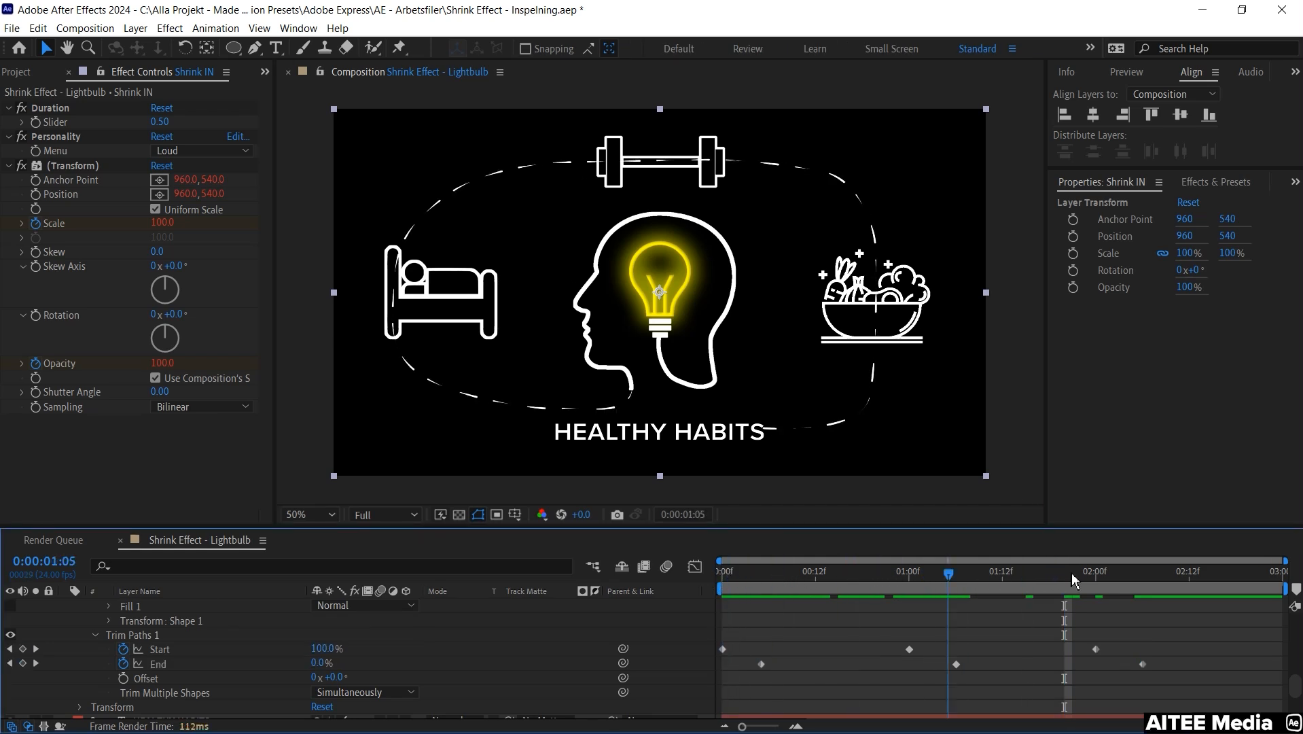
{"action": "left_click_drag", "start_coordinate": [769, 573], "coordinate": [722, 572]}
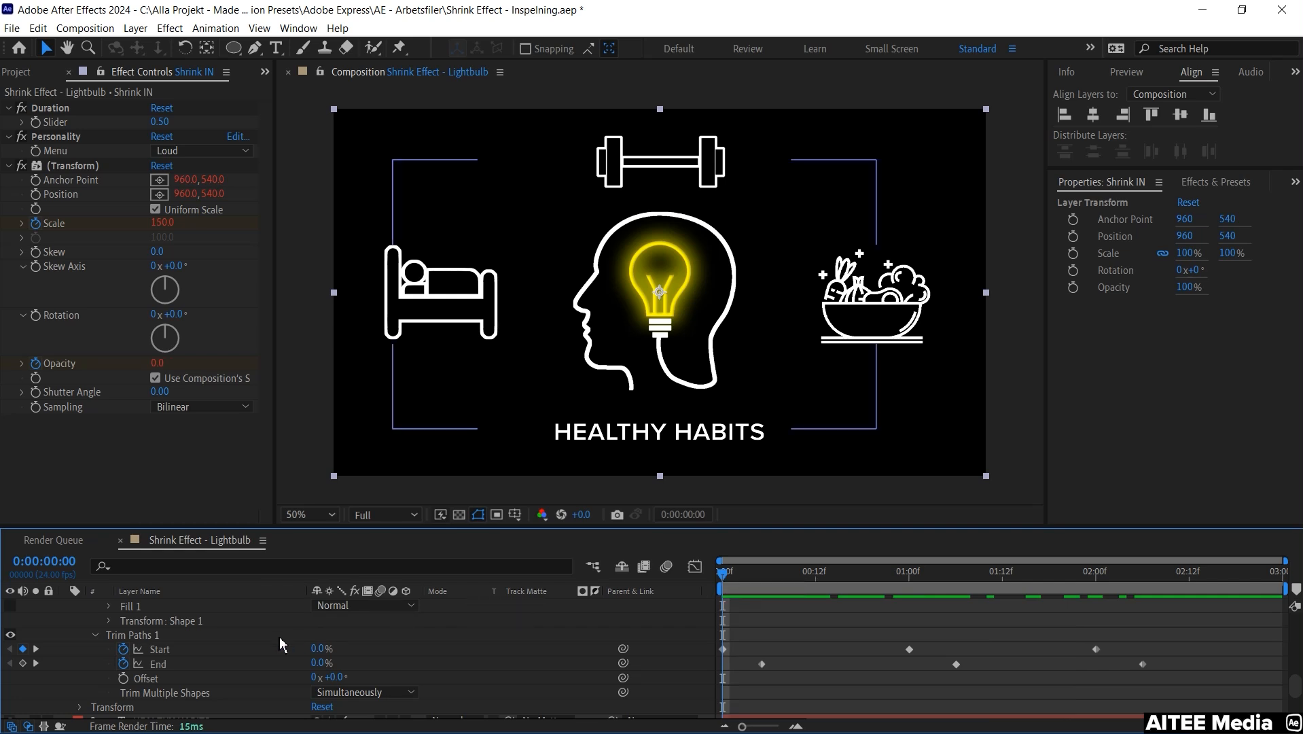
Reveal all layers' keyframes and make the Food icon start at frame 4.
{"action": "key", "text": "ctrl+a"}
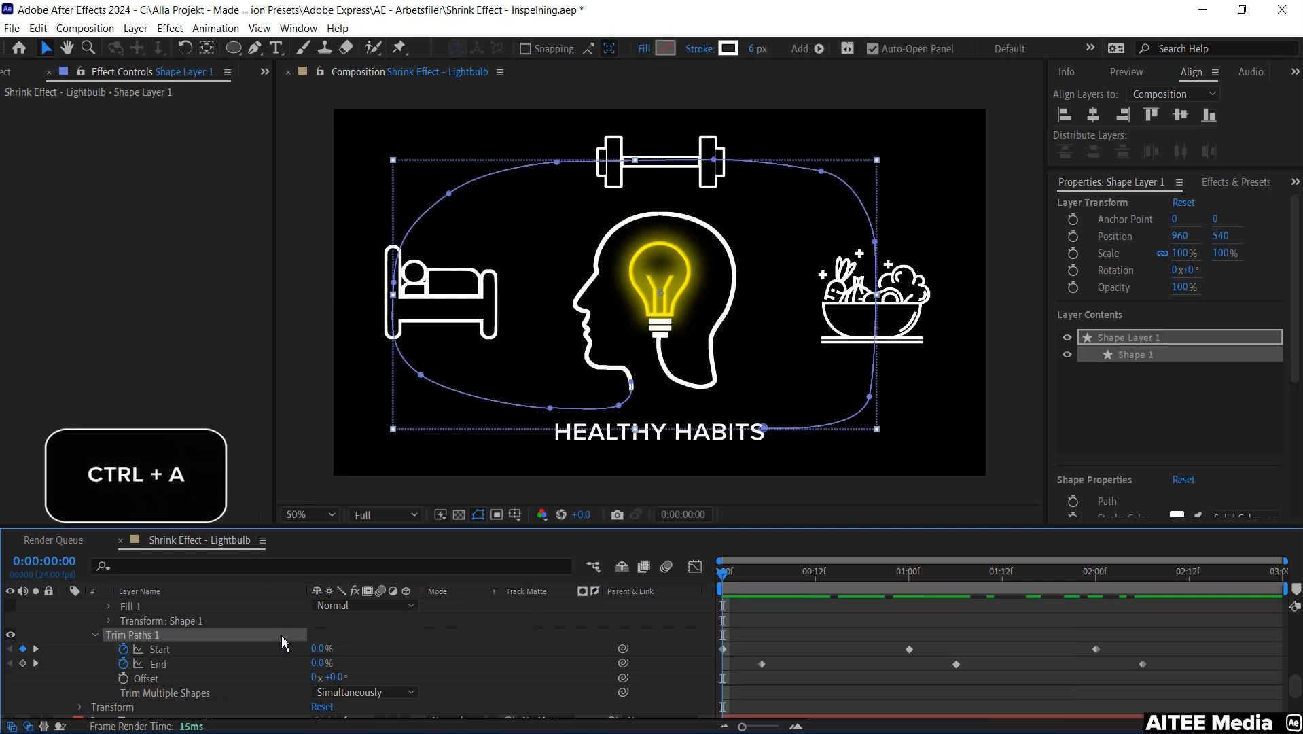
{"action": "key", "text": "u"}
{"action": "key", "text": "u"}
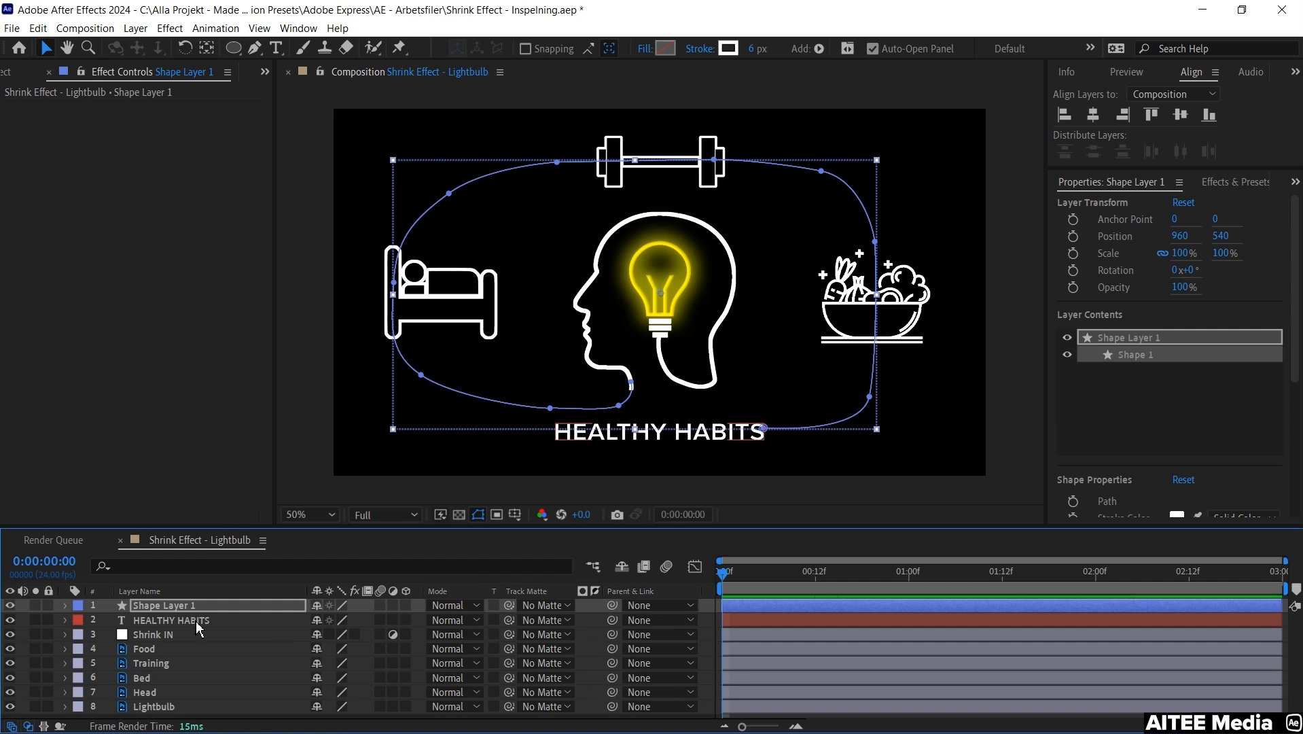
{"action": "left_click_drag", "start_coordinate": [725, 577], "coordinate": [734, 577]}
{"action": "left_click", "coordinate": [152, 634]}
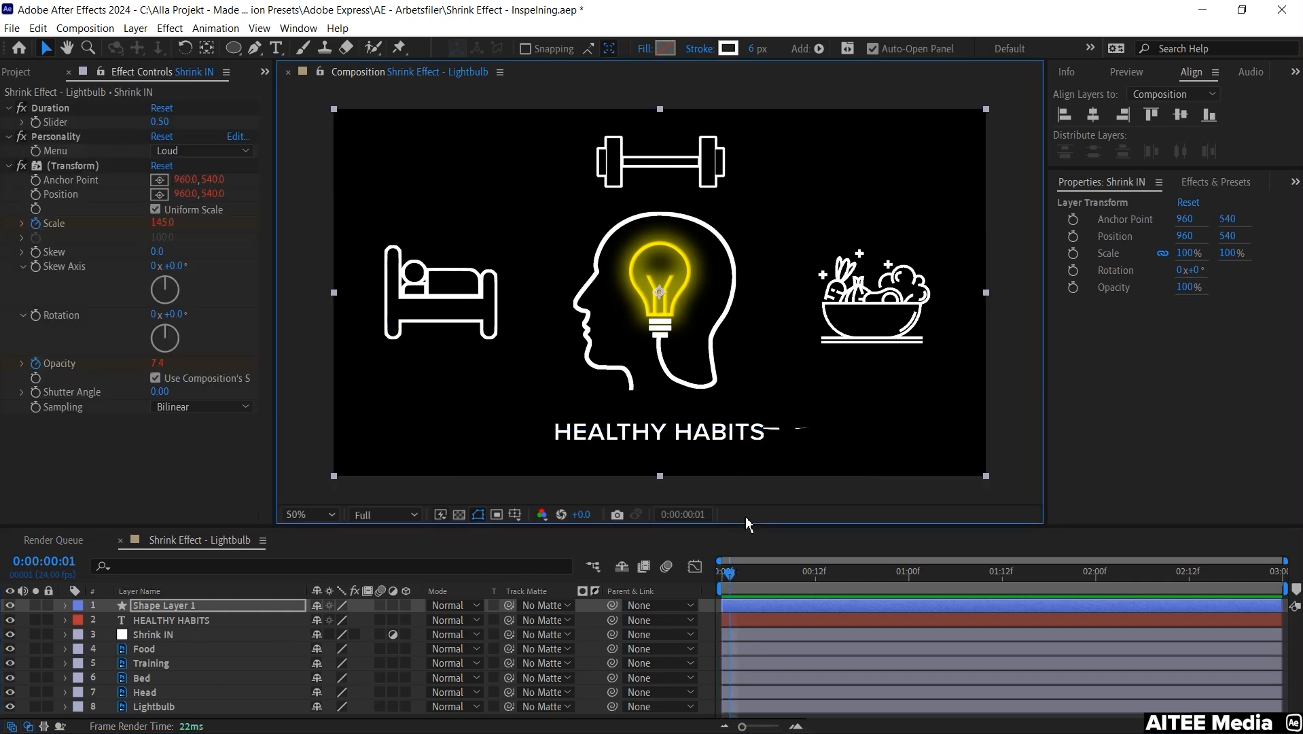
{"action": "left_click_drag", "start_coordinate": [733, 576], "coordinate": [752, 581]}
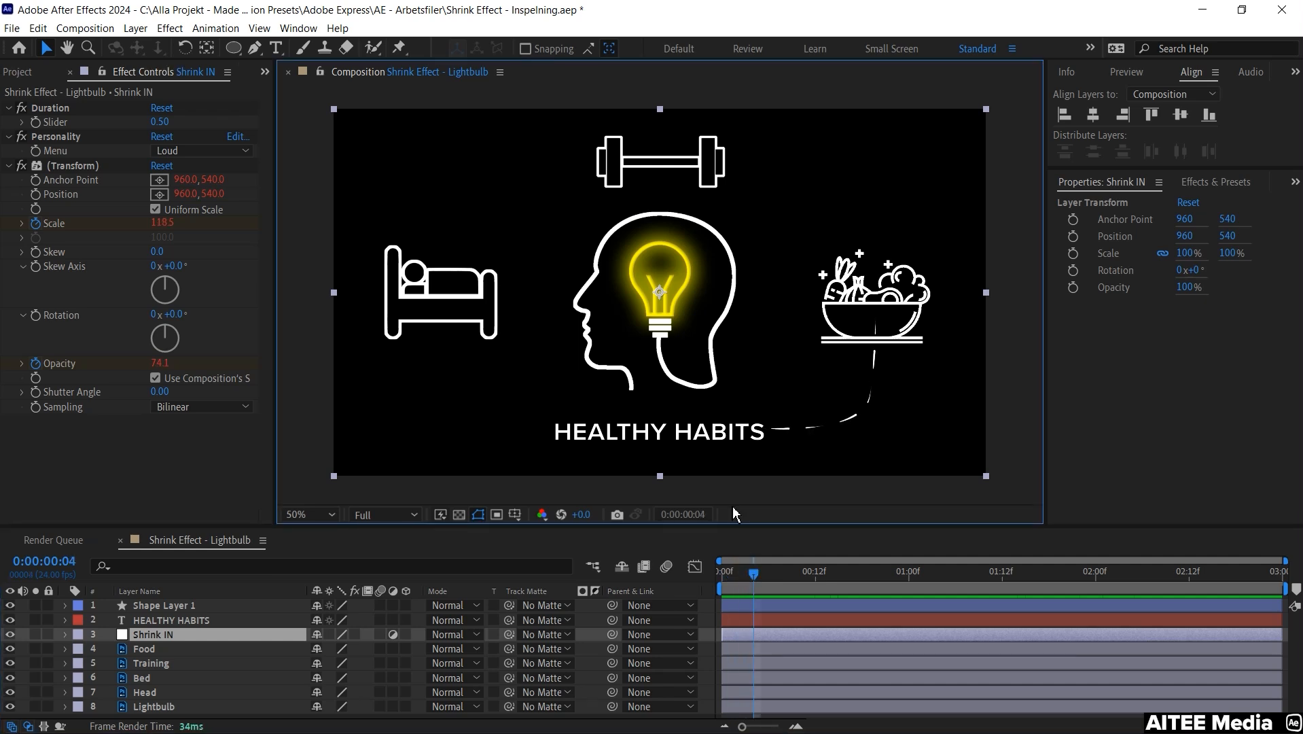
{"action": "key", "text": "F2"}
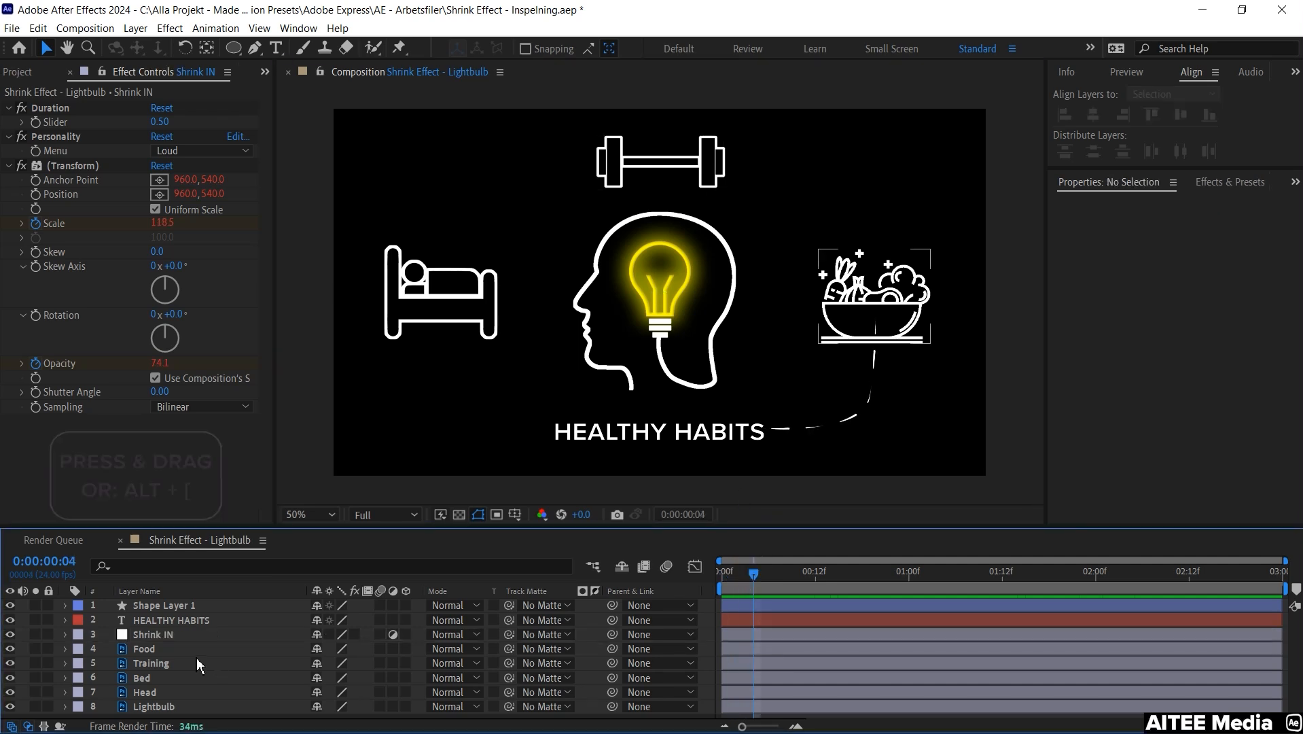
{"action": "left_click", "coordinate": [198, 649]}
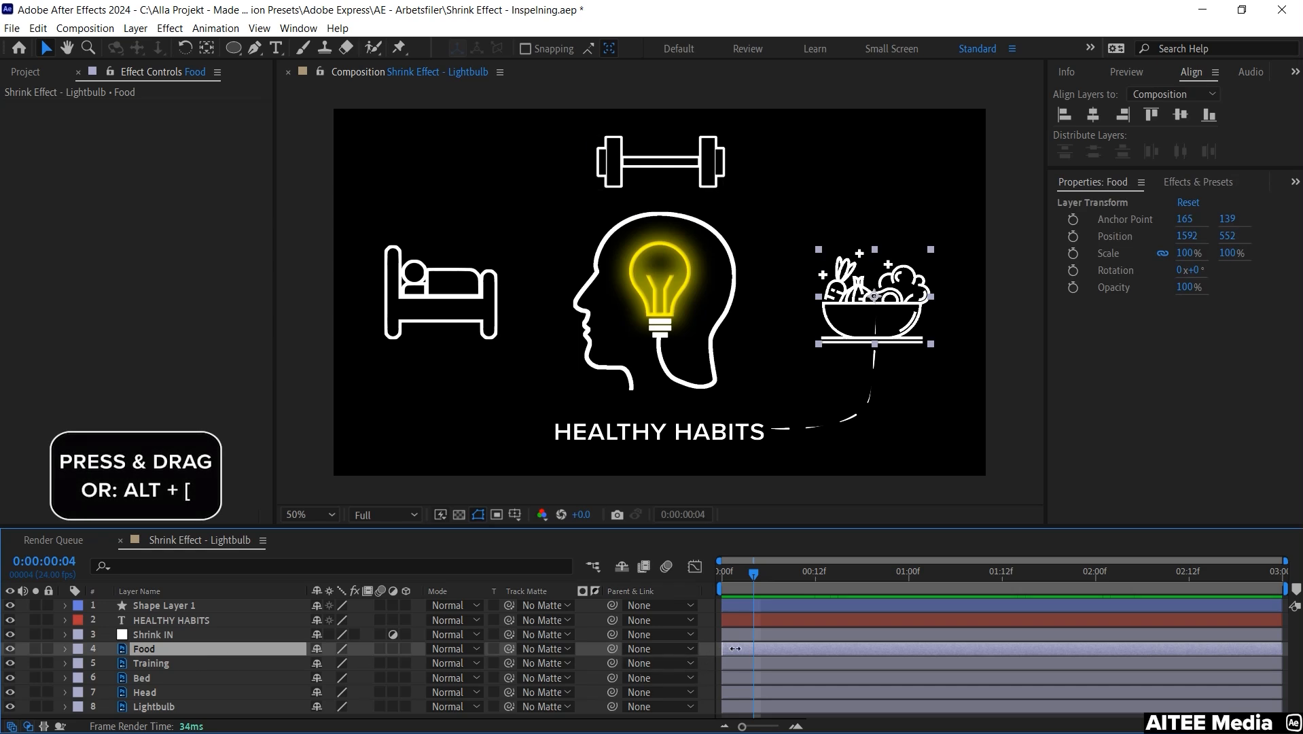
{"action": "left_click_drag", "start_coordinate": [735, 648], "coordinate": [748, 648]}
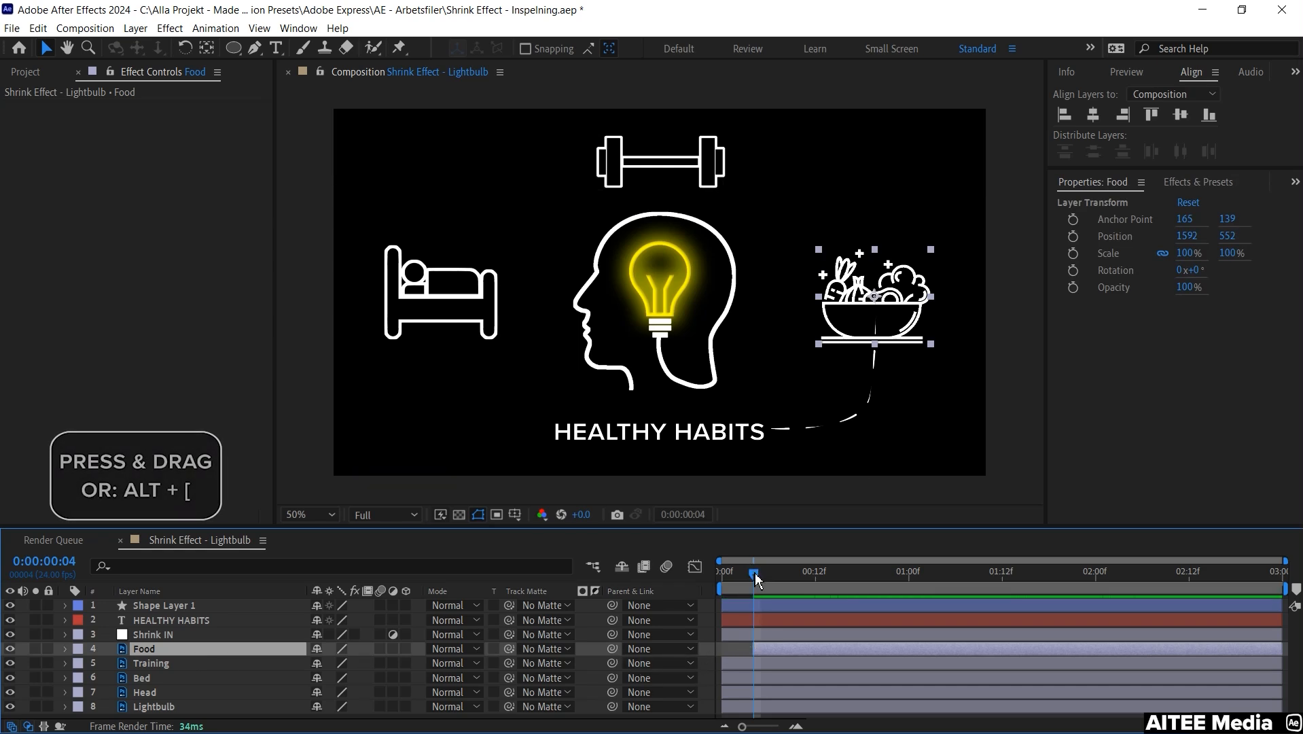
Make the Training icon start at frame 10 and the Bed icon at frame 17.
{"action": "left_click_drag", "start_coordinate": [756, 574], "coordinate": [790, 576]}
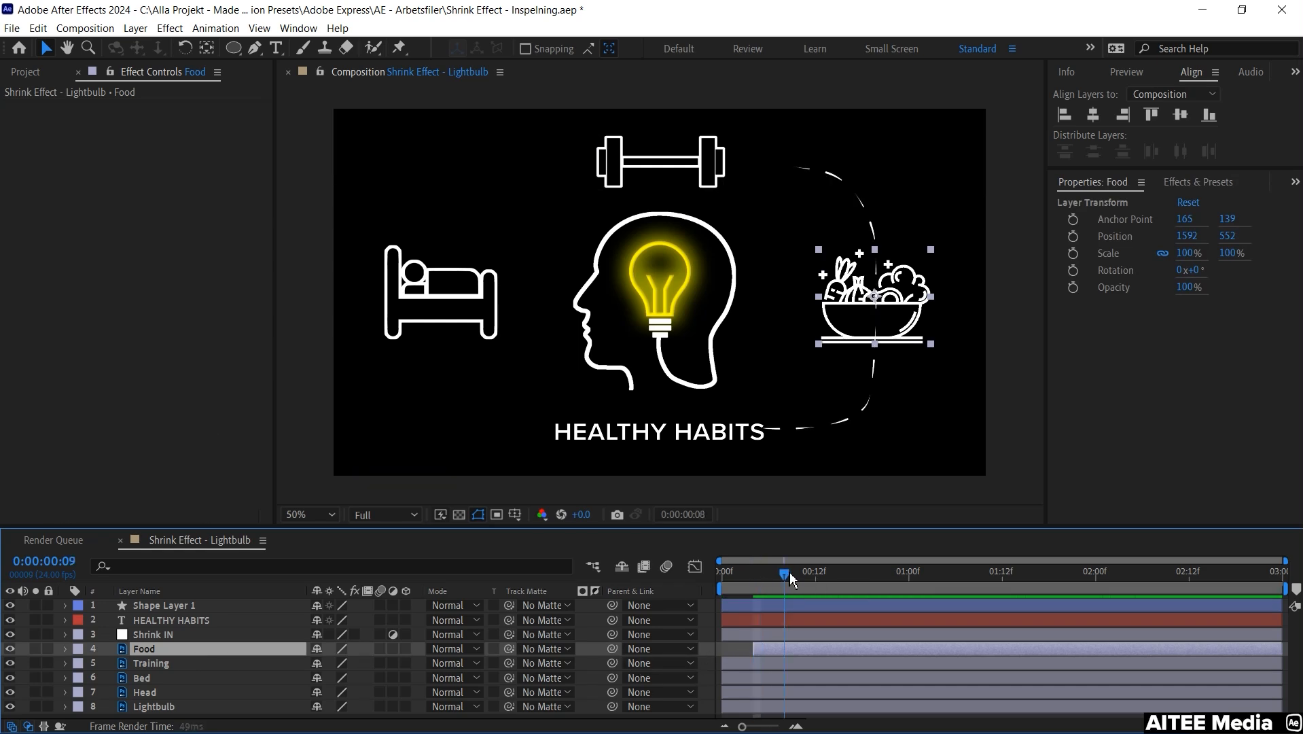
{"action": "left_click_drag", "start_coordinate": [795, 574], "coordinate": [800, 573]}
{"action": "left_click_drag", "start_coordinate": [723, 662], "coordinate": [793, 663]}
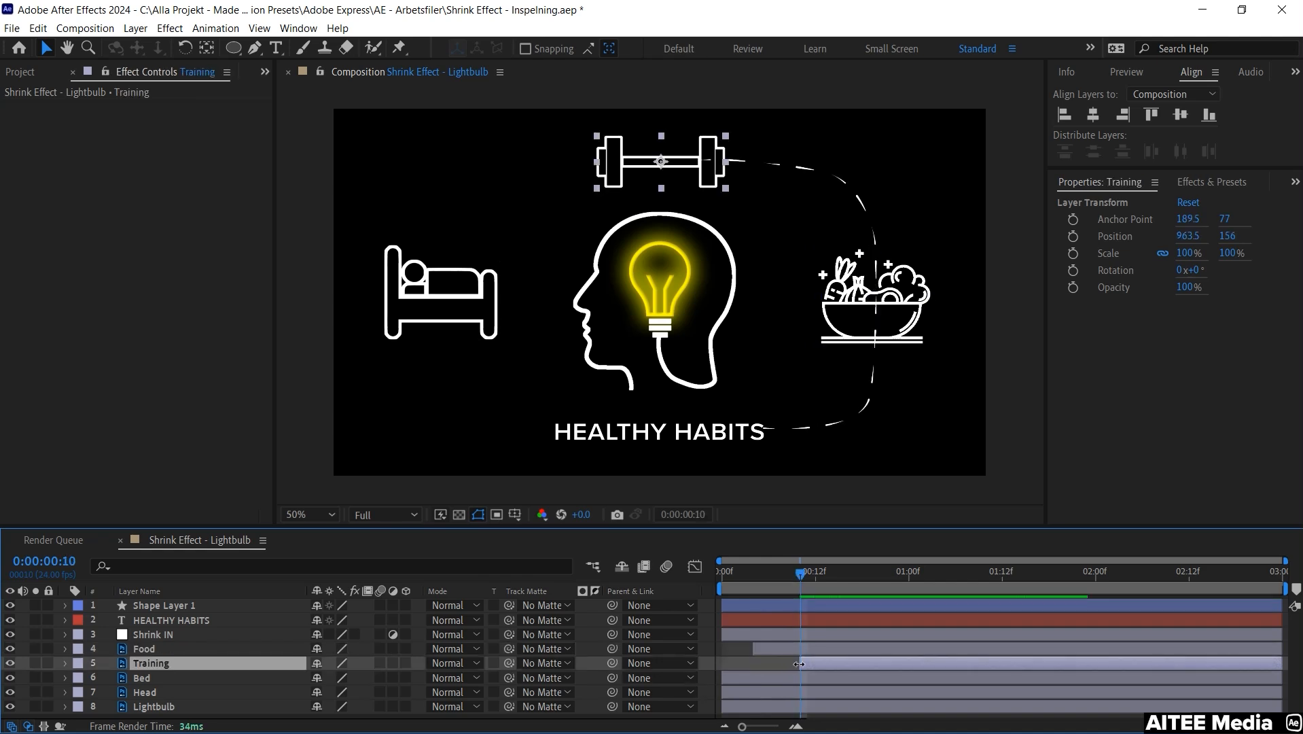
{"action": "left_click_drag", "start_coordinate": [800, 571], "coordinate": [854, 573]}
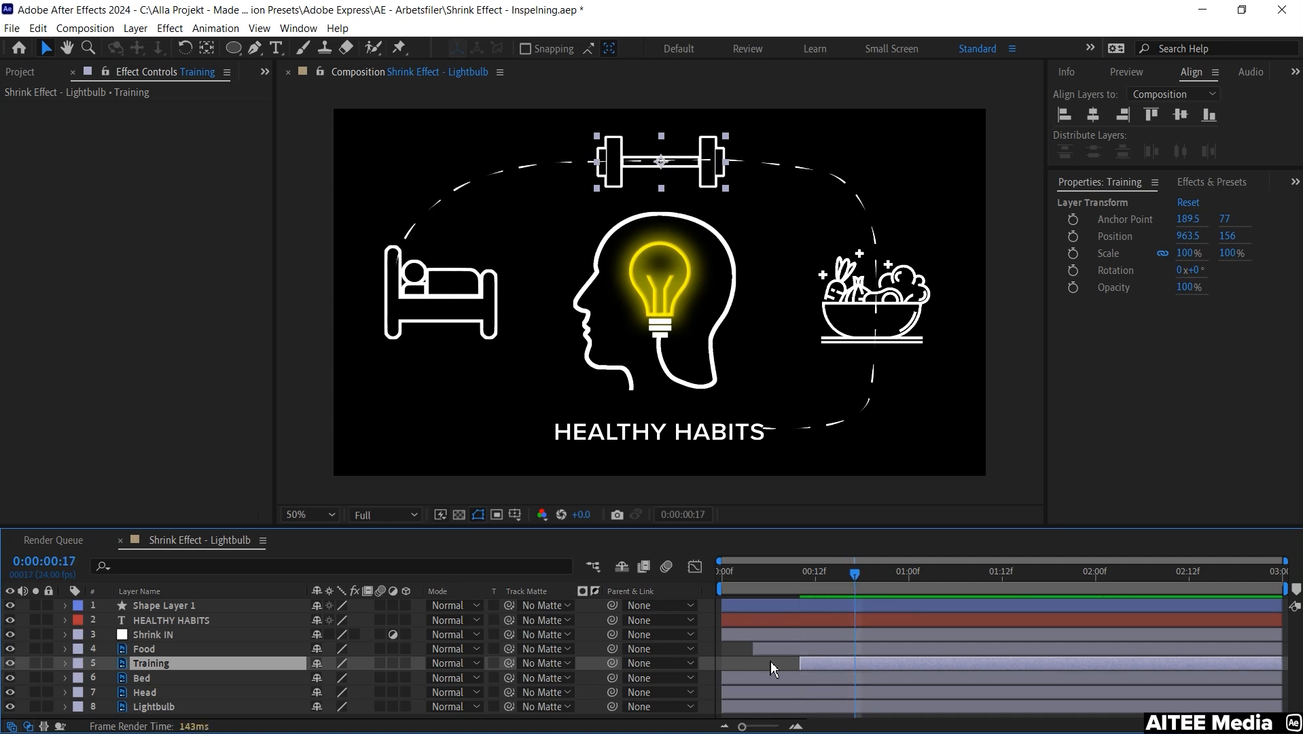
{"action": "left_click_drag", "start_coordinate": [724, 676], "coordinate": [853, 677]}
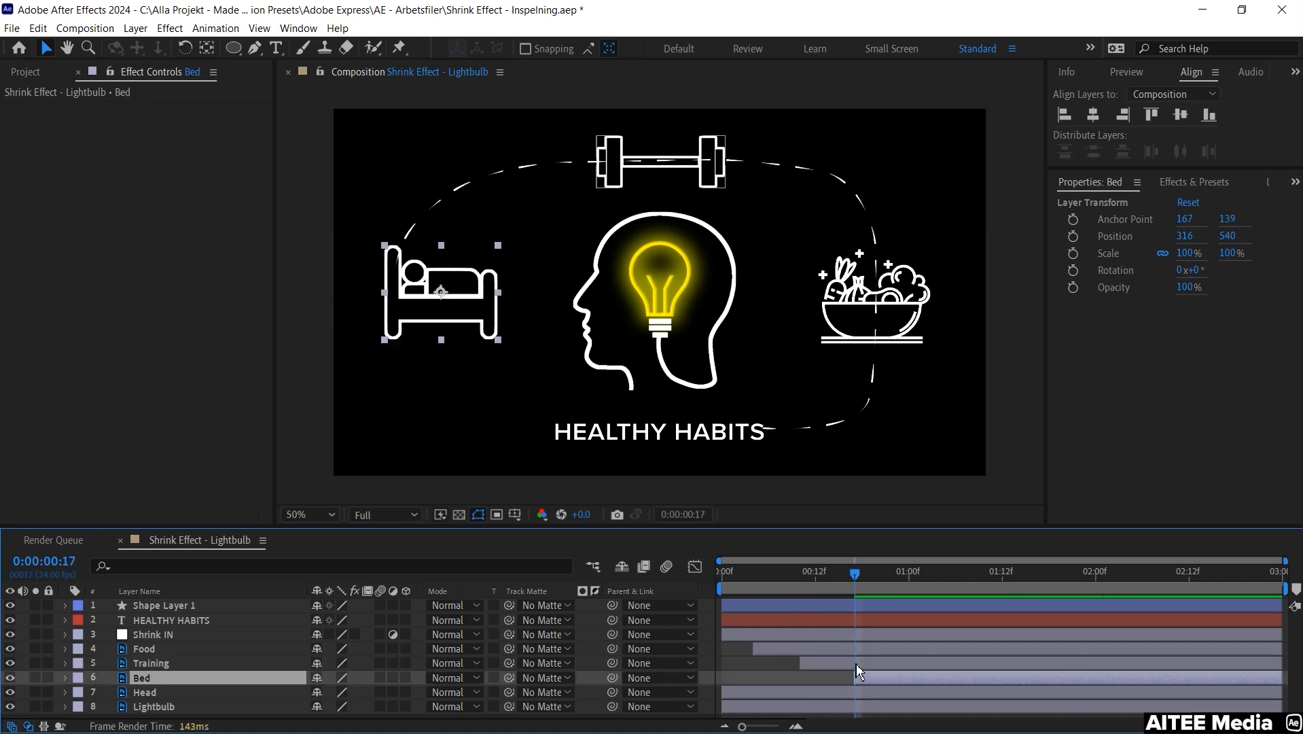
Make the Lightbulb layer start at one second and preview just past it.
{"action": "left_click_drag", "start_coordinate": [855, 573], "coordinate": [878, 575]}
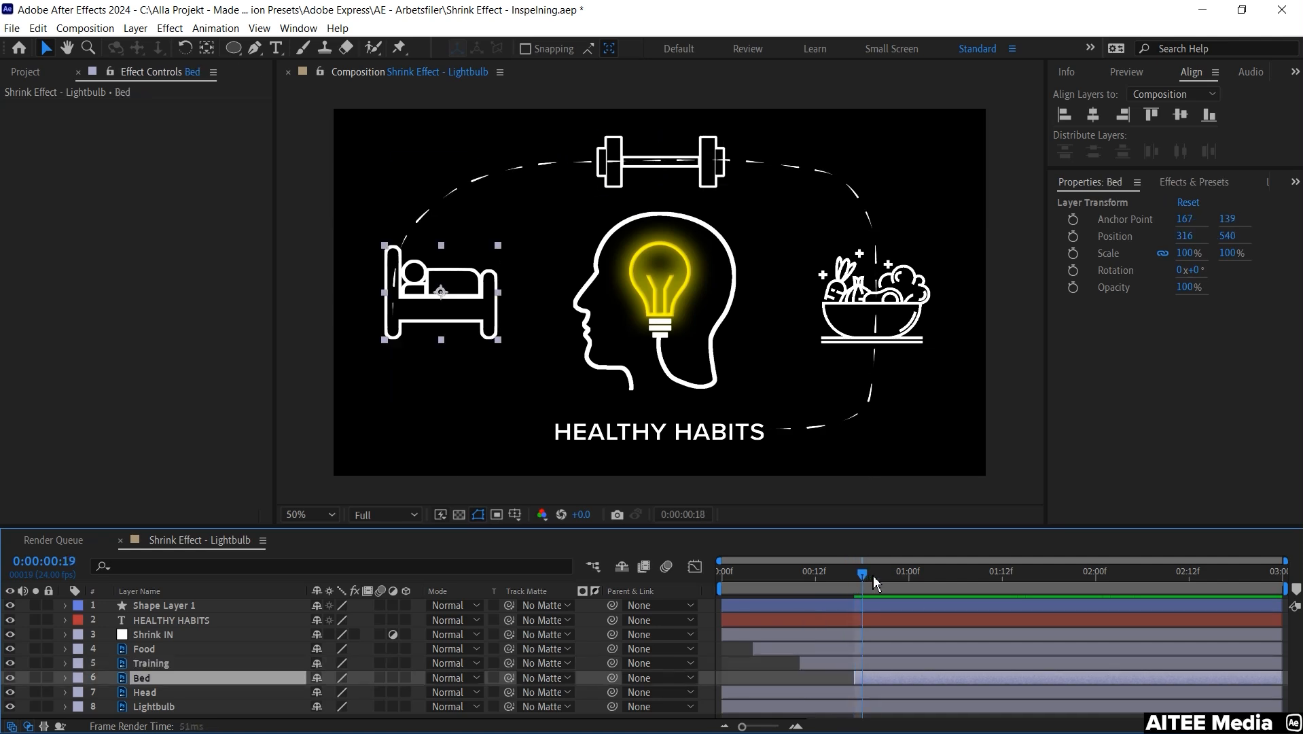
{"action": "left_click_drag", "start_coordinate": [879, 575], "coordinate": [911, 577]}
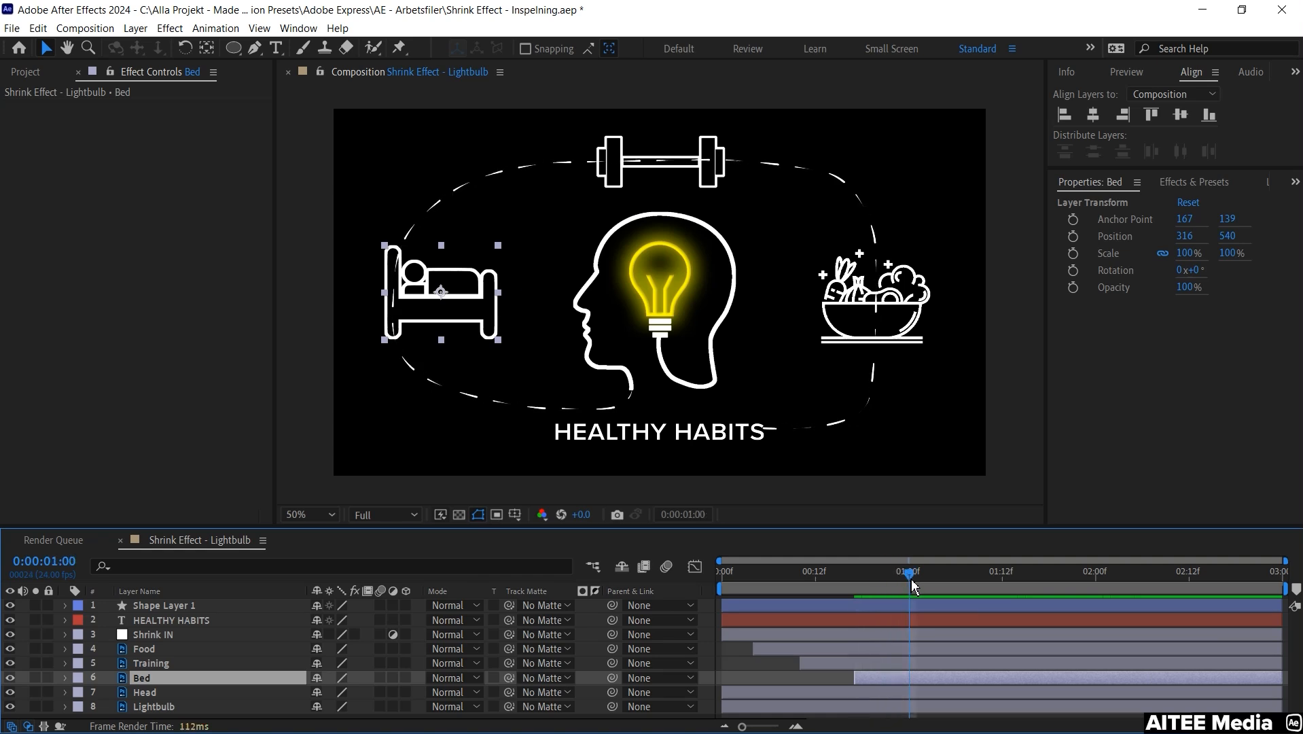
{"action": "left_click", "coordinate": [190, 706]}
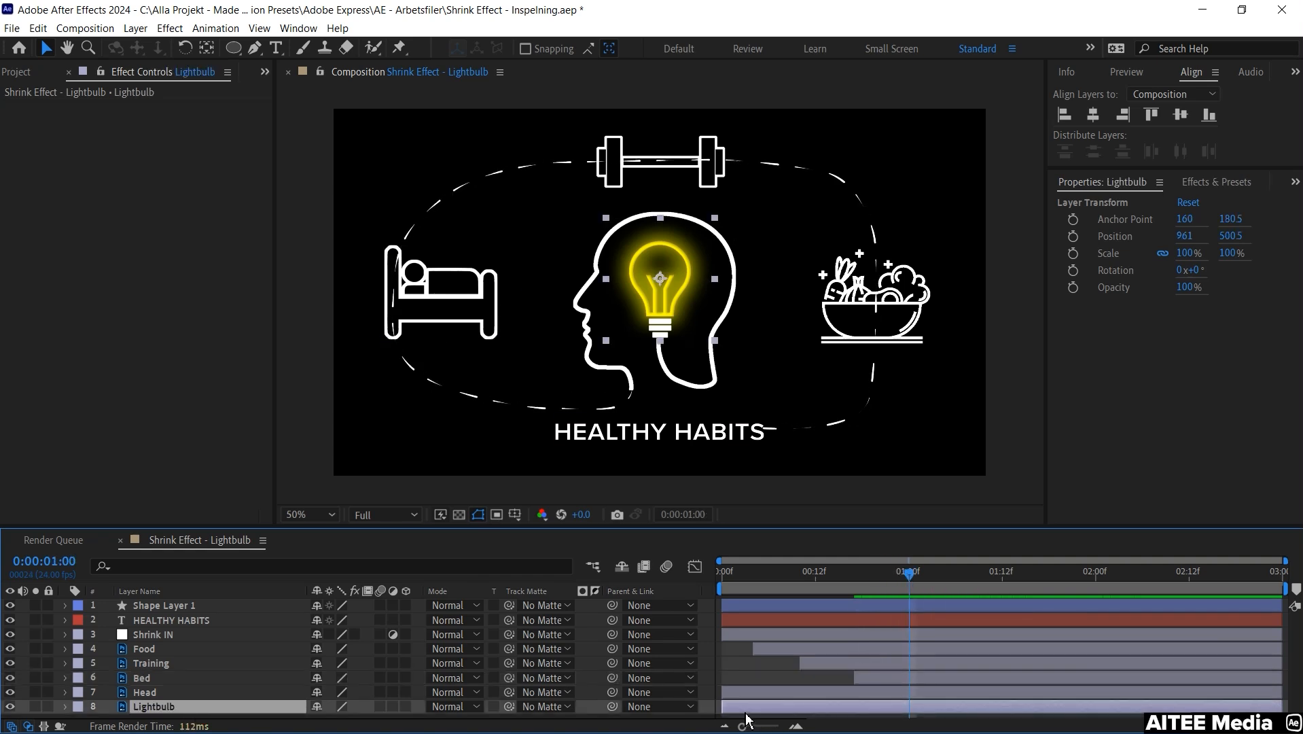
{"action": "left_click_drag", "start_coordinate": [728, 706], "coordinate": [909, 706]}
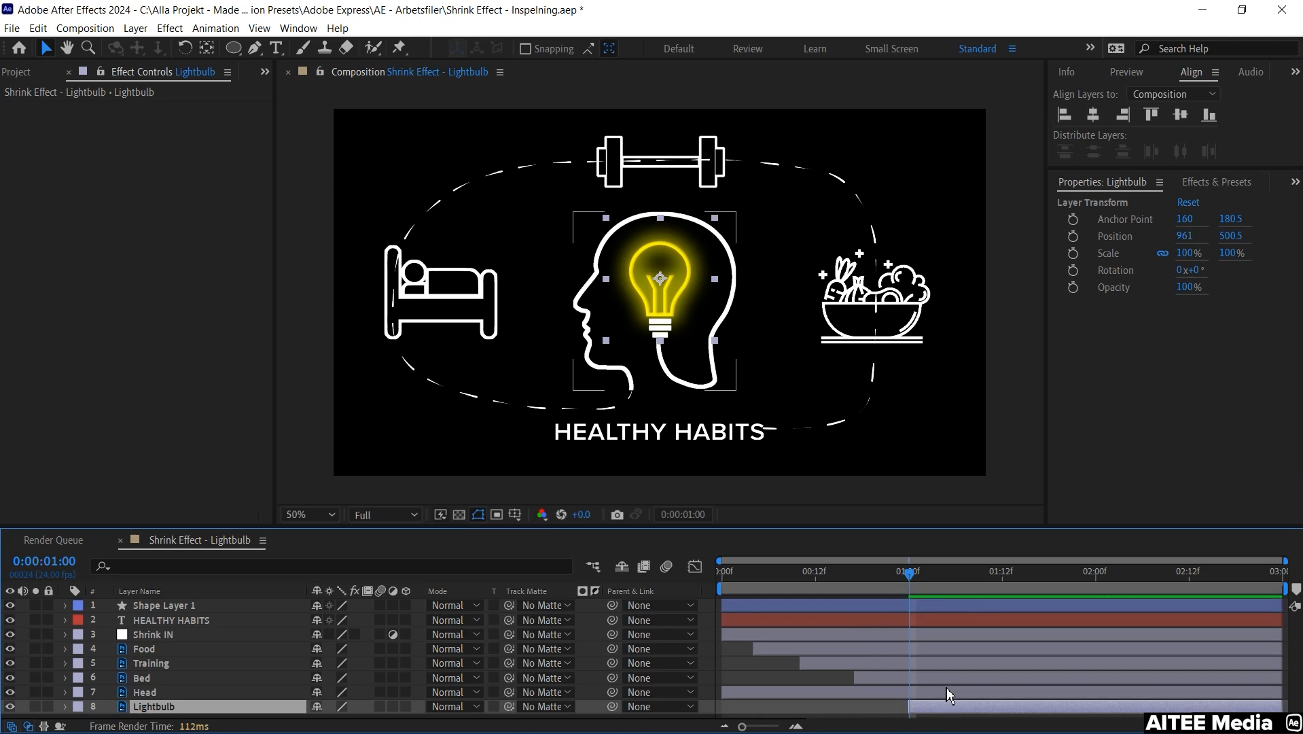
{"action": "left_click_drag", "start_coordinate": [911, 573], "coordinate": [929, 573]}
{"action": "left_click_drag", "start_coordinate": [981, 572], "coordinate": [991, 572]}
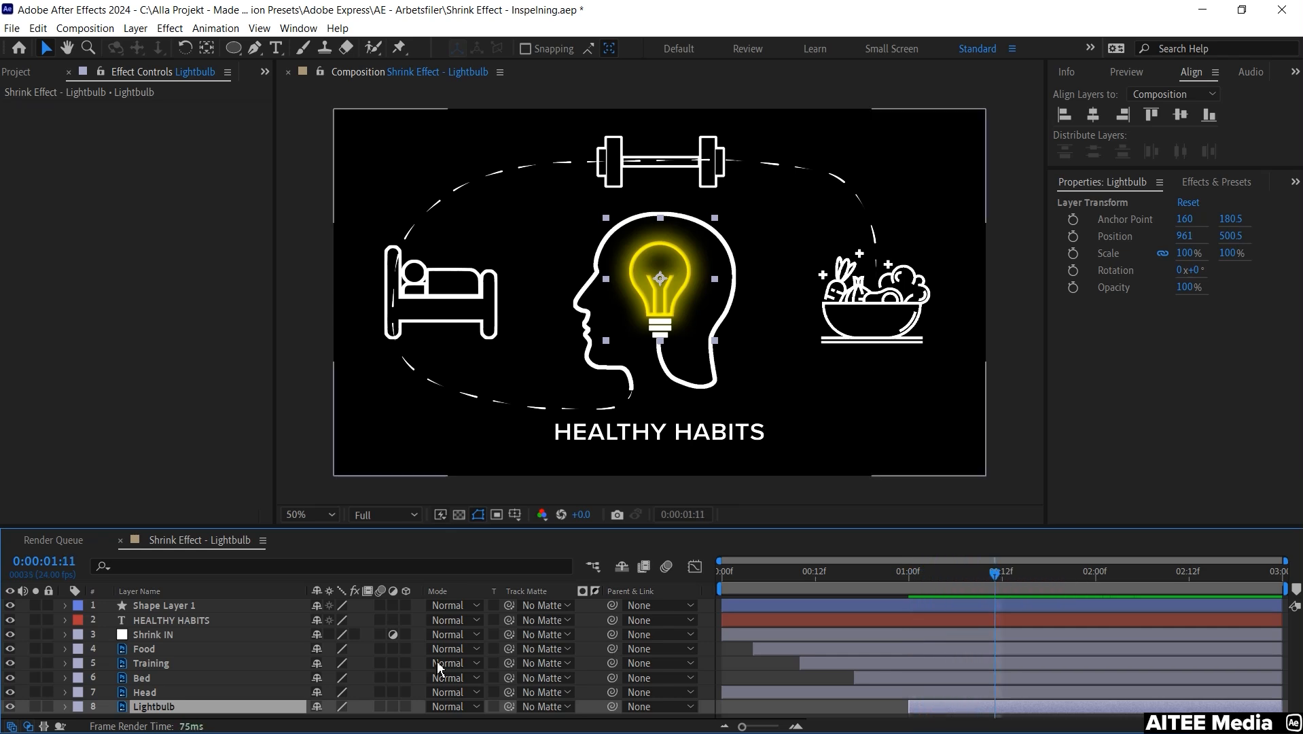
Apply Shrink Out to the Food layer and end it near 1:18 so the bowl shrinks away.
{"action": "left_click", "coordinate": [175, 649]}
{"action": "left_click", "coordinate": [1190, 184]}
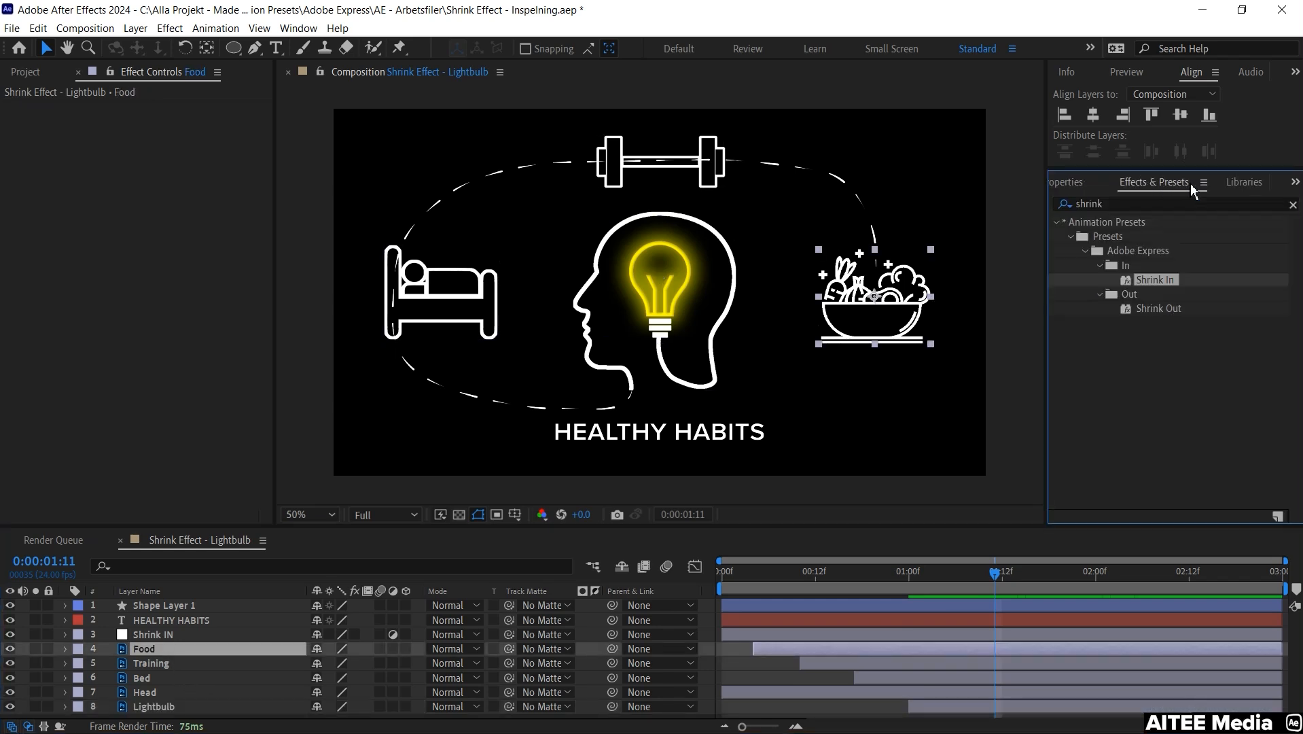
{"action": "left_click", "coordinate": [1157, 308]}
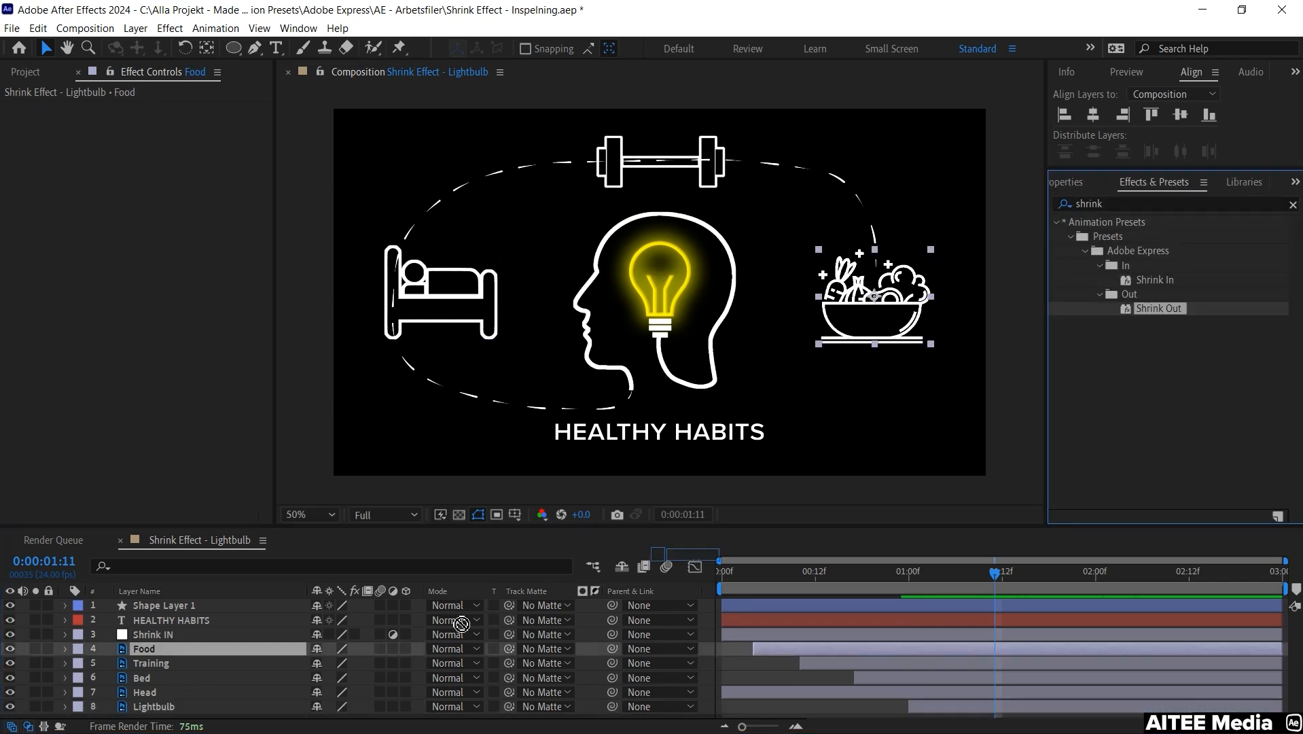
{"action": "left_click_drag", "start_coordinate": [1157, 308], "coordinate": [151, 649]}
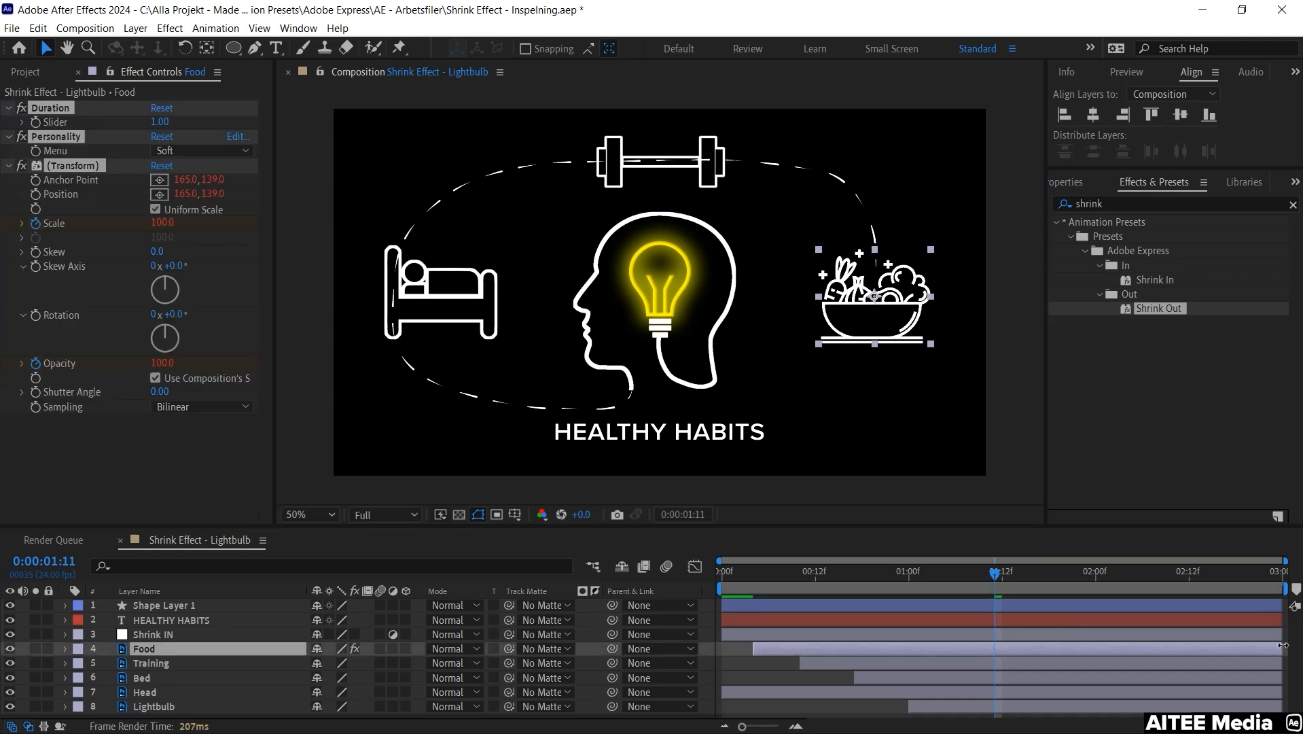
{"action": "left_click_drag", "start_coordinate": [1279, 645], "coordinate": [1067, 655]}
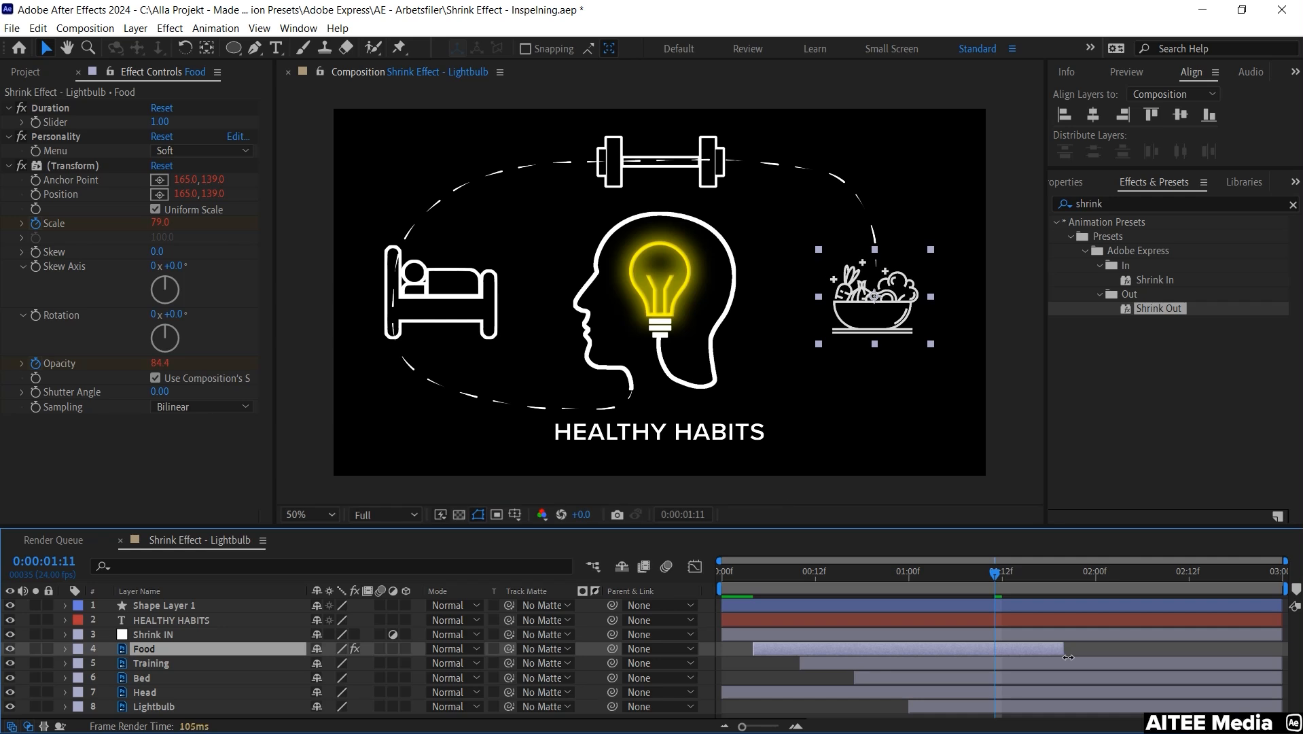
{"action": "left_click", "coordinate": [991, 573]}
{"action": "left_click_drag", "start_coordinate": [992, 574], "coordinate": [1035, 576]}
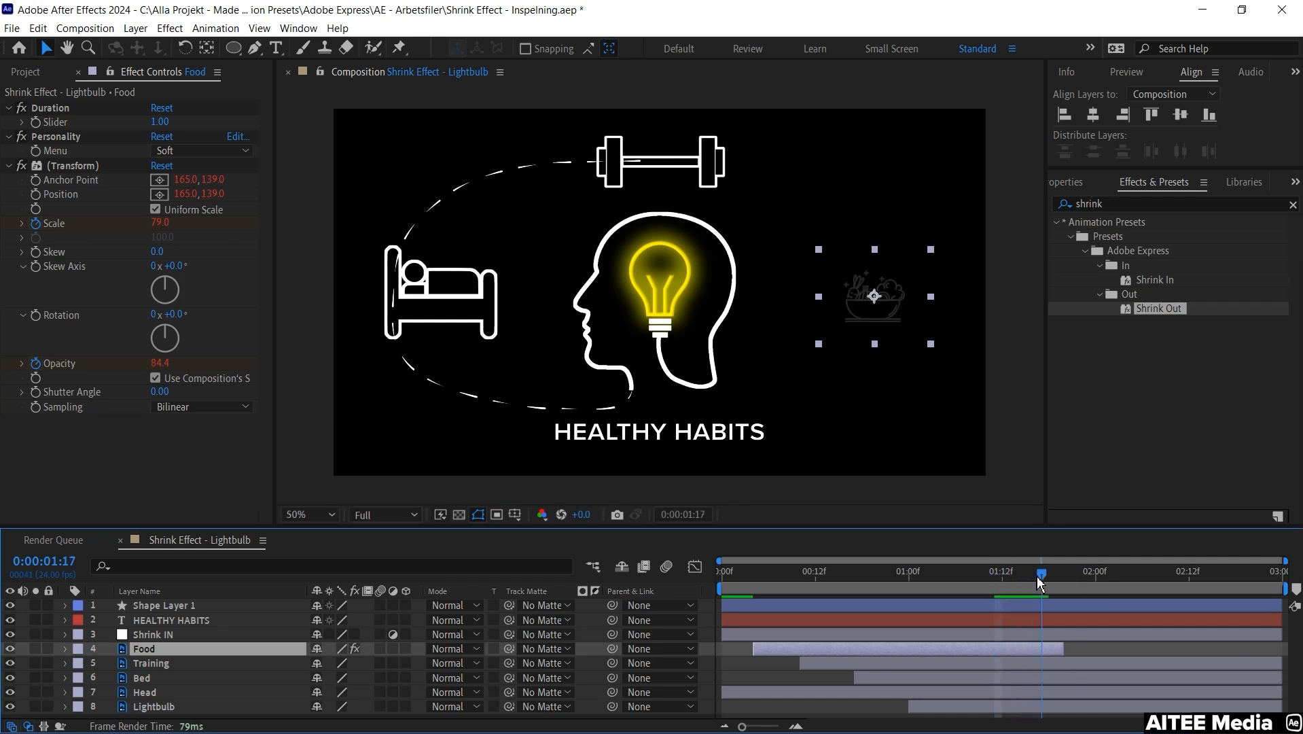
Apply Shrink Out to the Training layer and end it around the two-second mark.
{"action": "left_click_drag", "start_coordinate": [1035, 577], "coordinate": [1048, 576]}
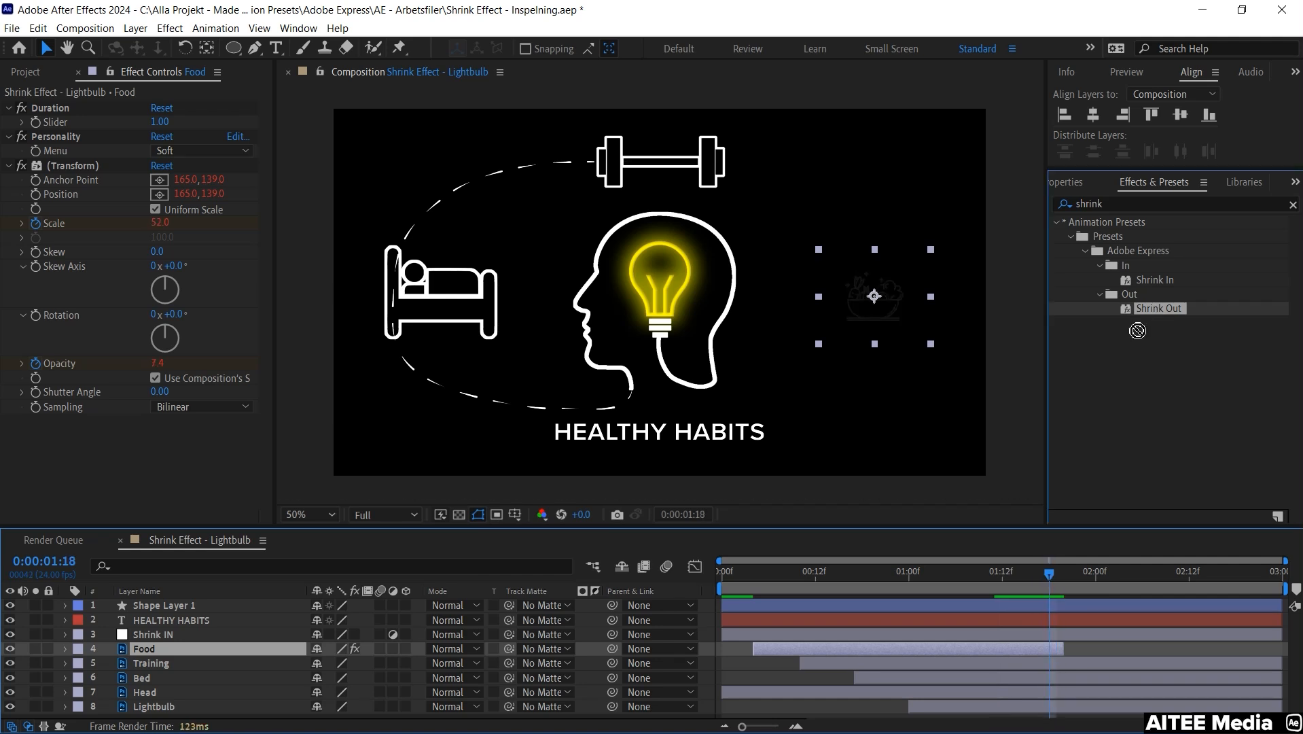
{"action": "left_click_drag", "start_coordinate": [1157, 308], "coordinate": [173, 667]}
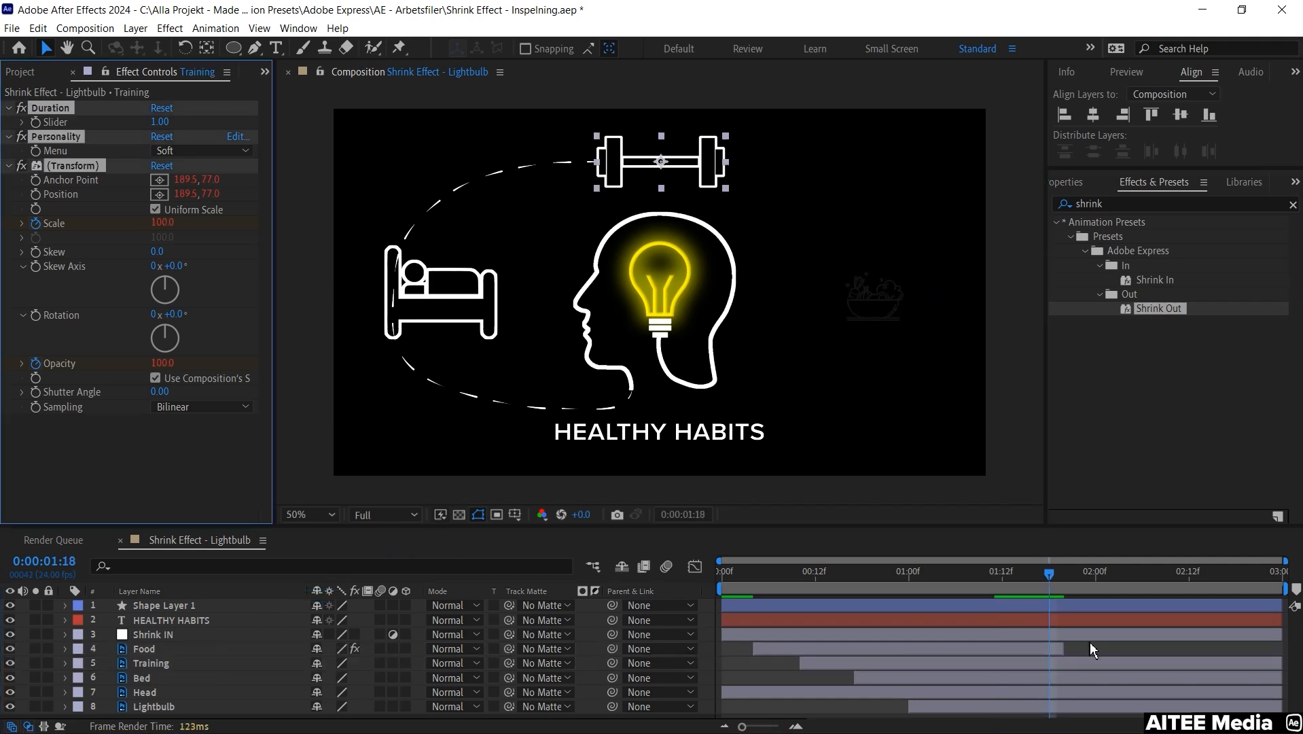
{"action": "left_click_drag", "start_coordinate": [1049, 573], "coordinate": [1094, 574]}
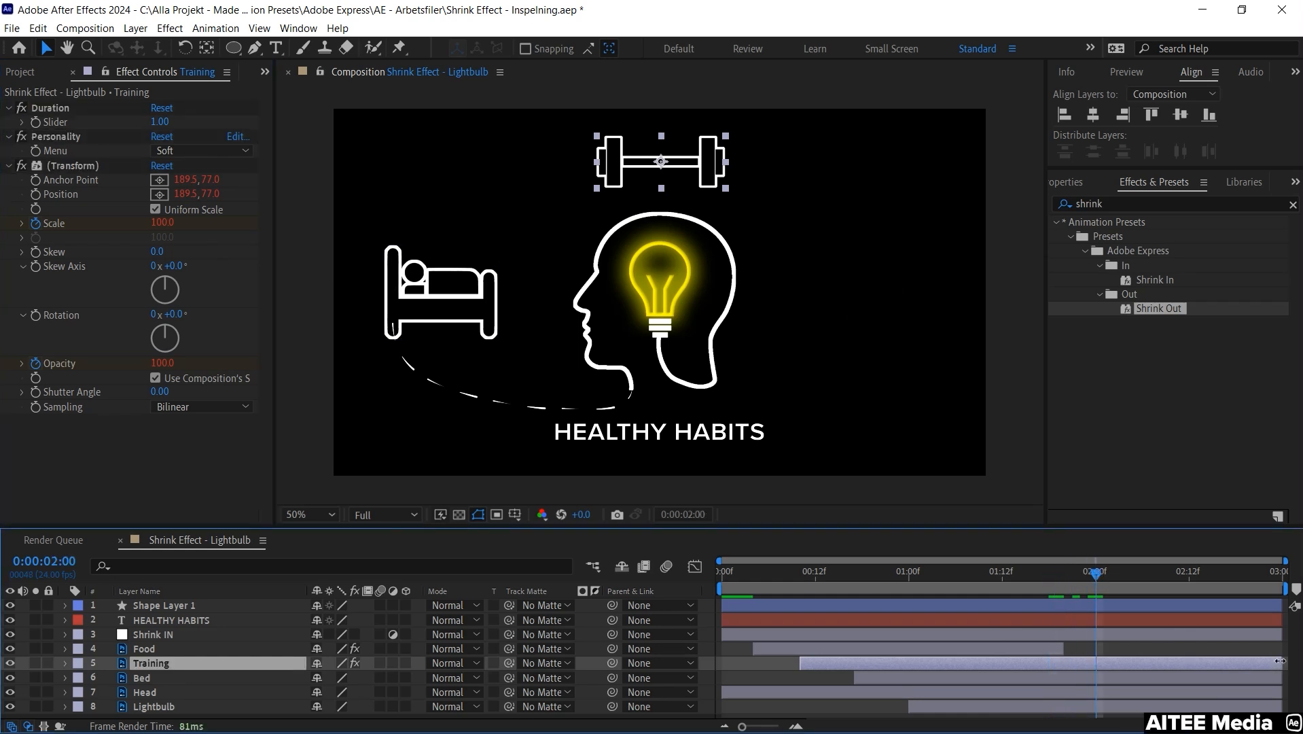
{"action": "left_click_drag", "start_coordinate": [1279, 664], "coordinate": [1107, 667]}
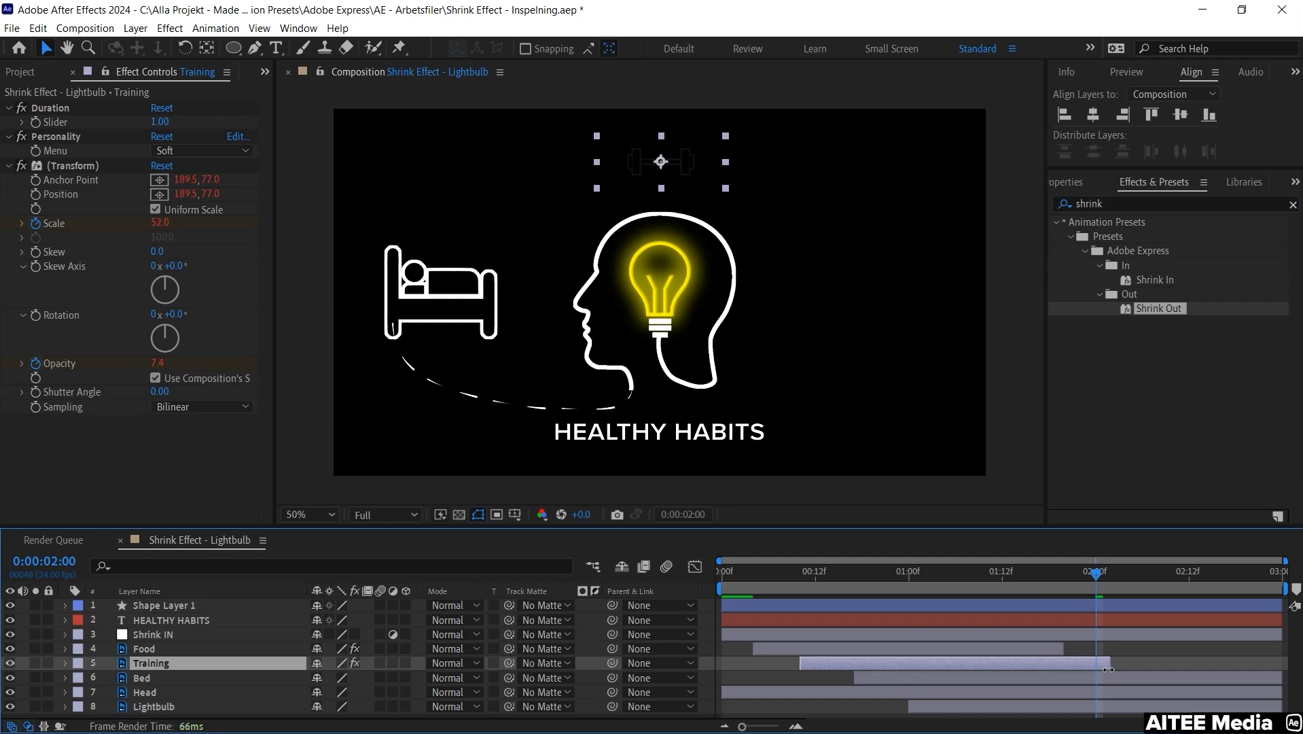
{"action": "left_click_drag", "start_coordinate": [1107, 666], "coordinate": [1105, 667]}
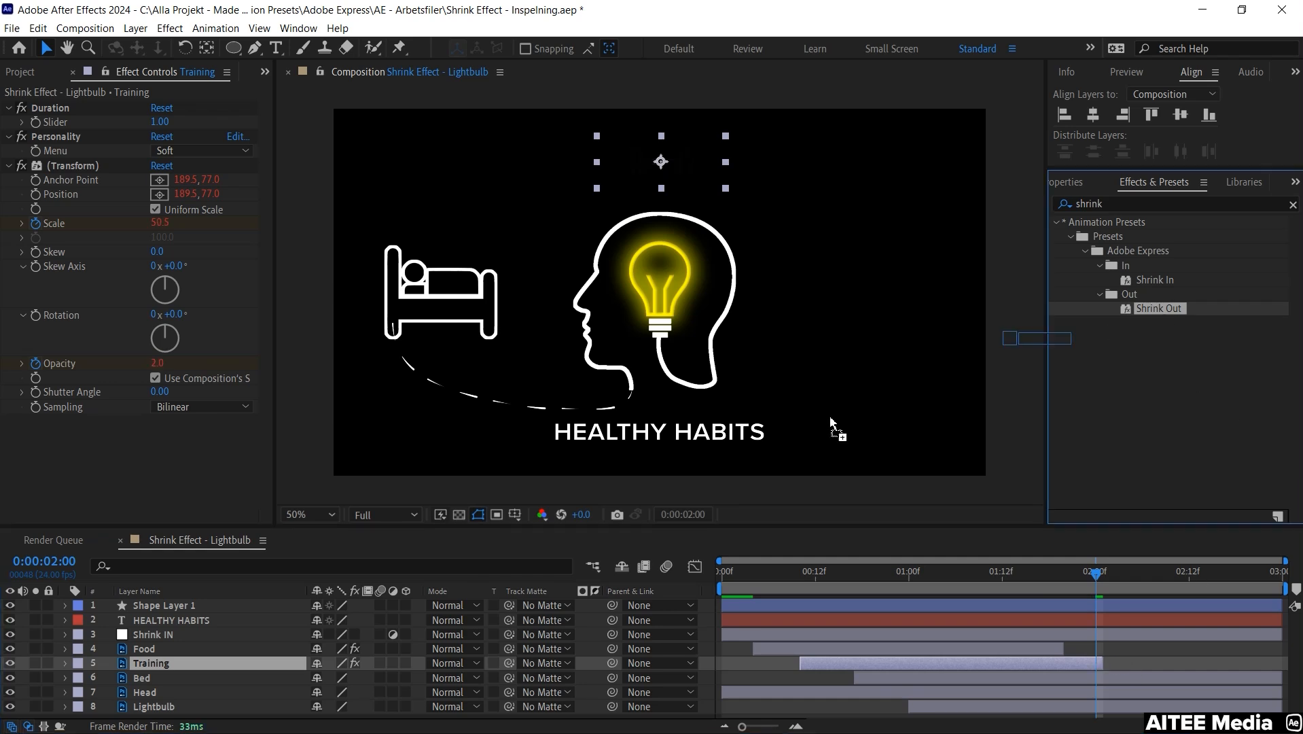
{"action": "left_click", "coordinate": [176, 679]}
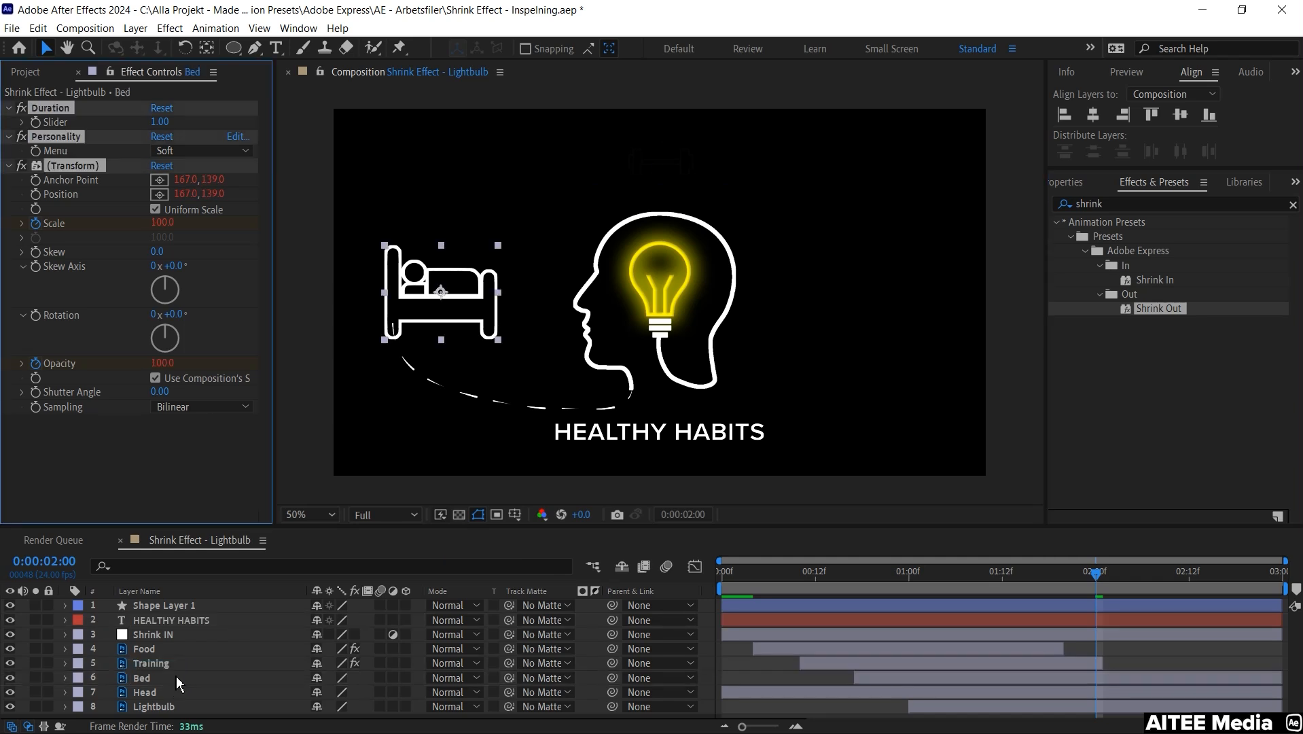
End the Bed layer at about 2:06 and park the current time there.
{"action": "left_click_drag", "start_coordinate": [1098, 576], "coordinate": [1147, 577]}
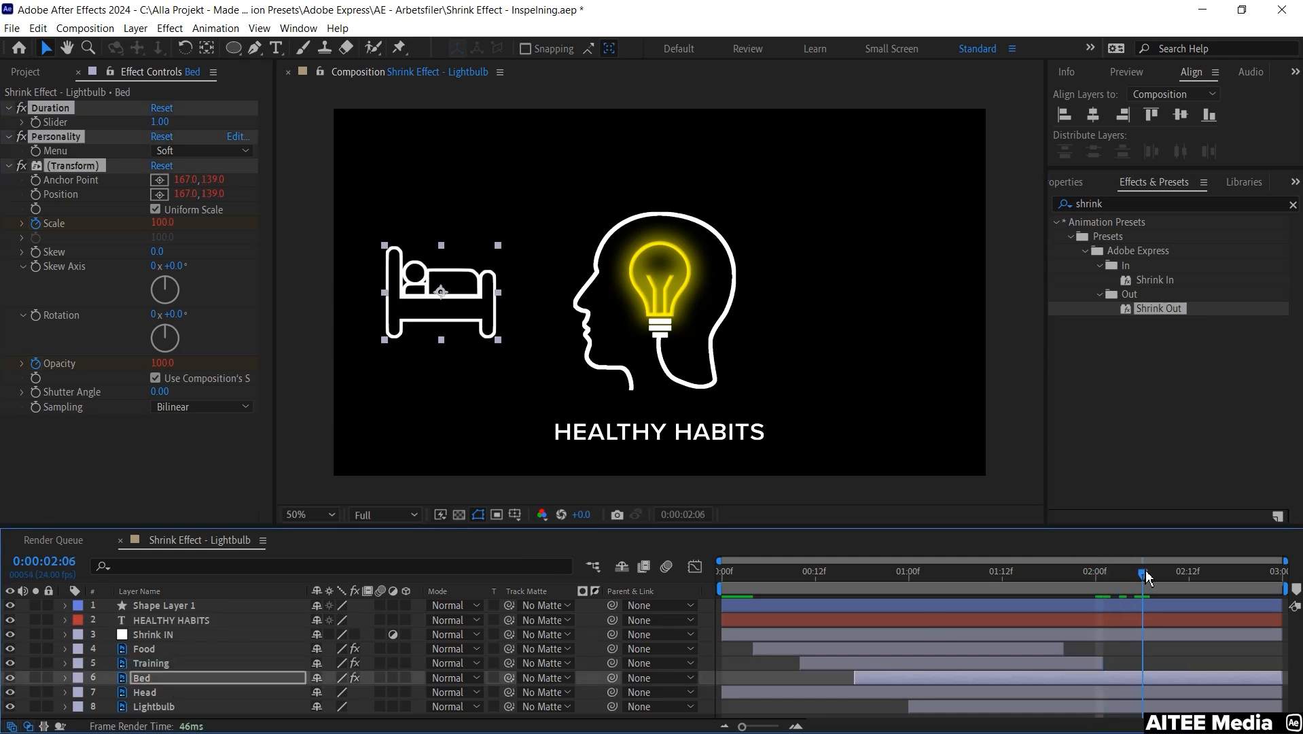
{"action": "left_click_drag", "start_coordinate": [1145, 576], "coordinate": [1139, 579]}
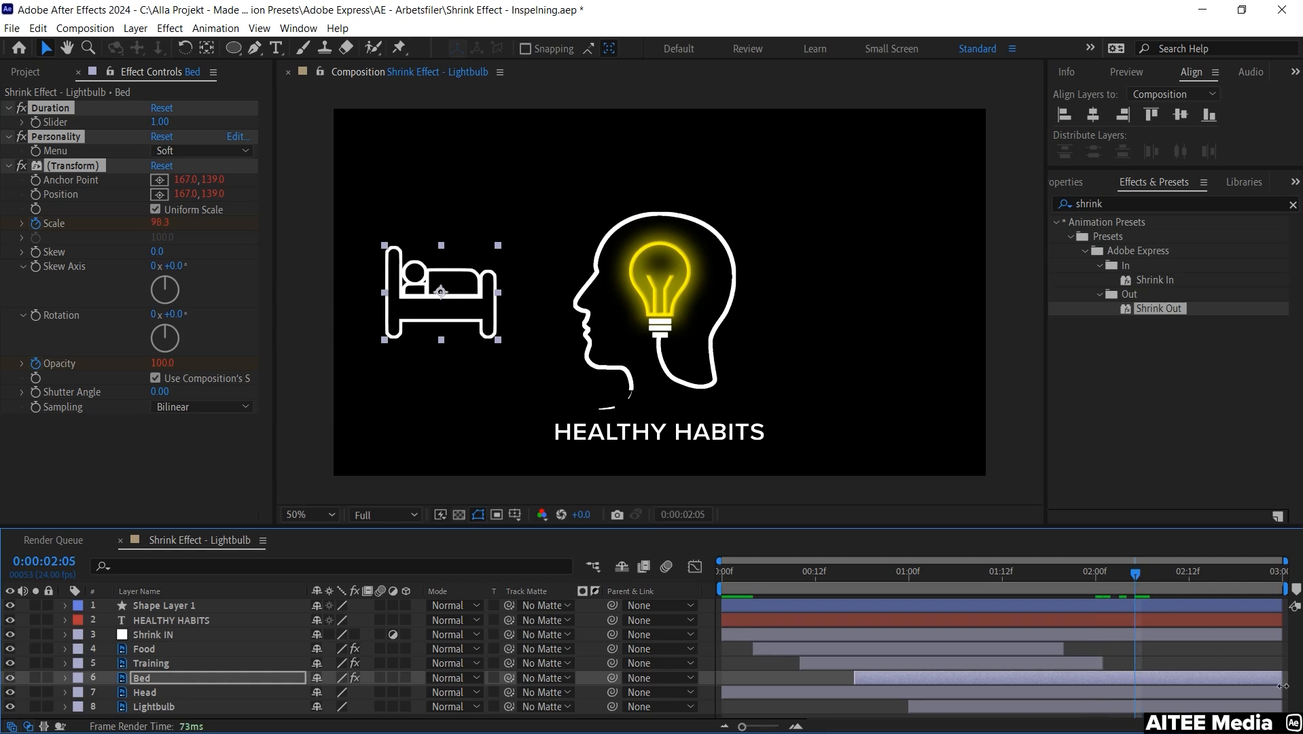
{"action": "left_click_drag", "start_coordinate": [1281, 678], "coordinate": [1140, 681]}
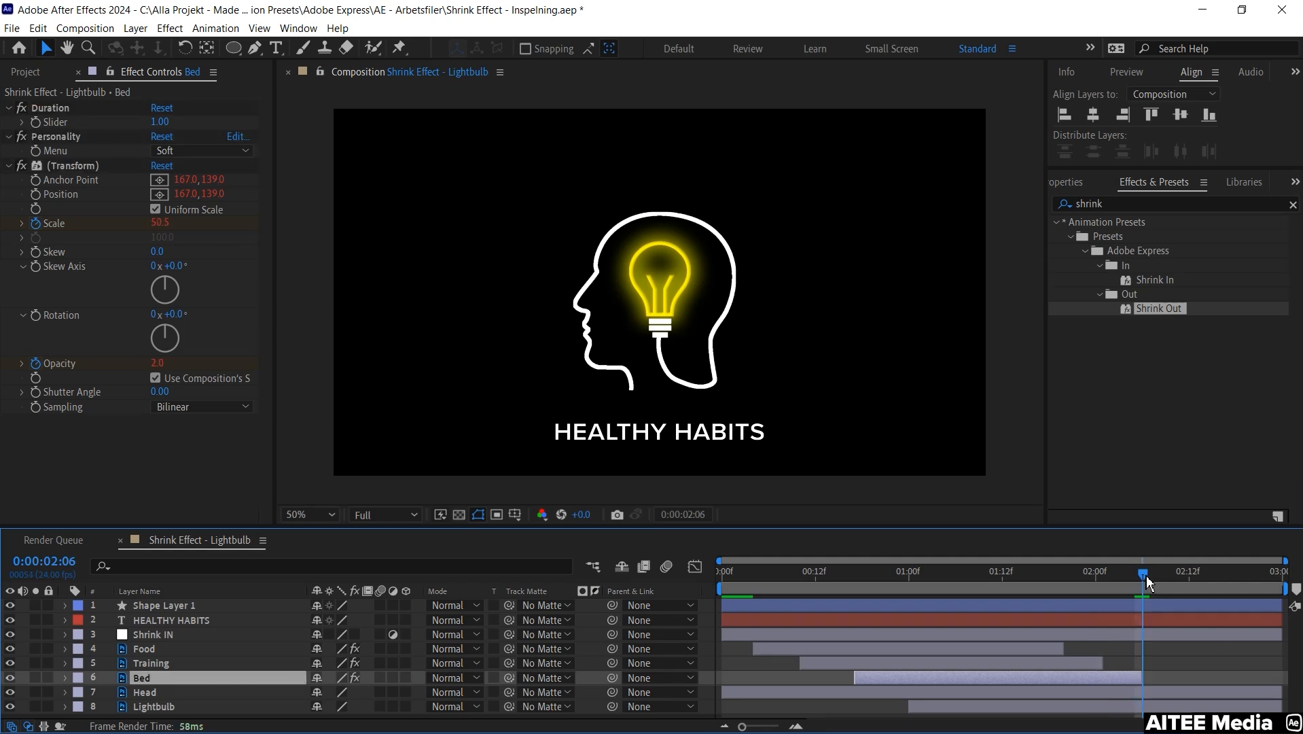
{"action": "left_click_drag", "start_coordinate": [1143, 576], "coordinate": [1149, 577]}
{"action": "left_click", "coordinate": [137, 691]}
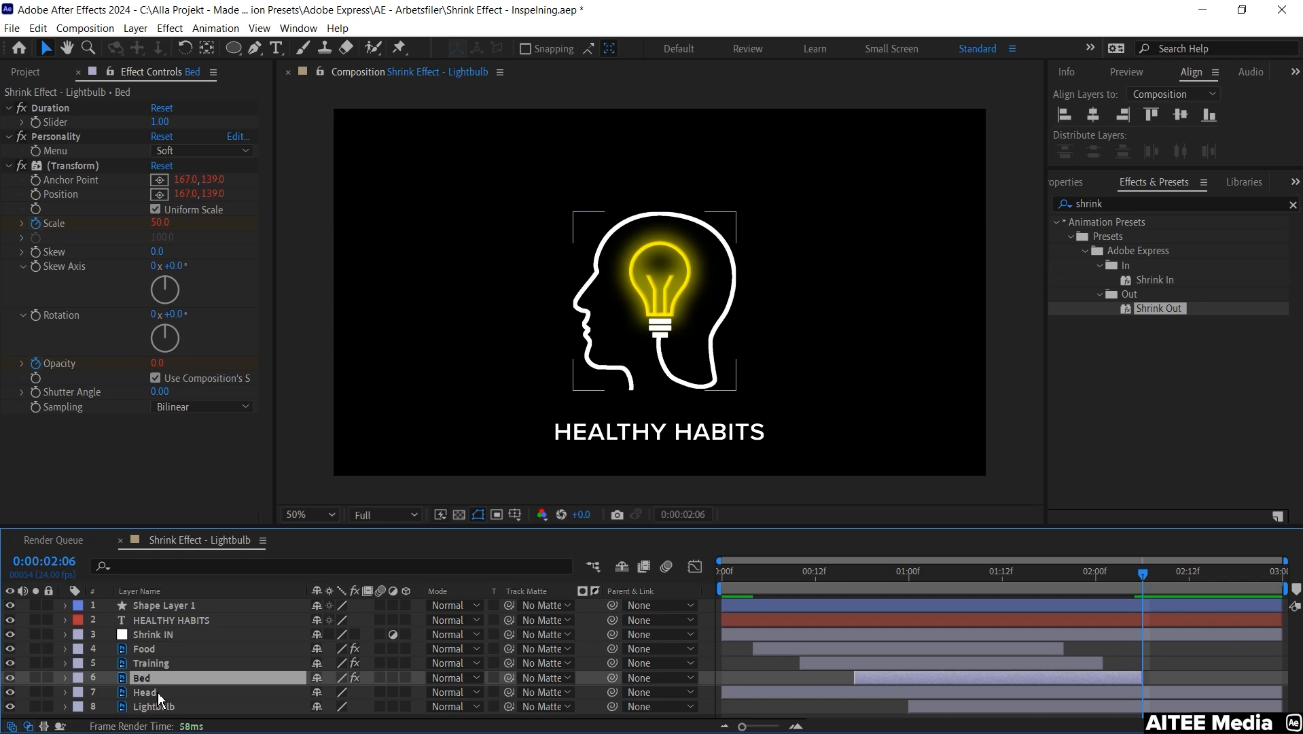
Shorten the Lightbulb layer, apply Shrink Out to it and to the Head layer, and preview.
{"action": "left_click", "coordinate": [155, 706]}
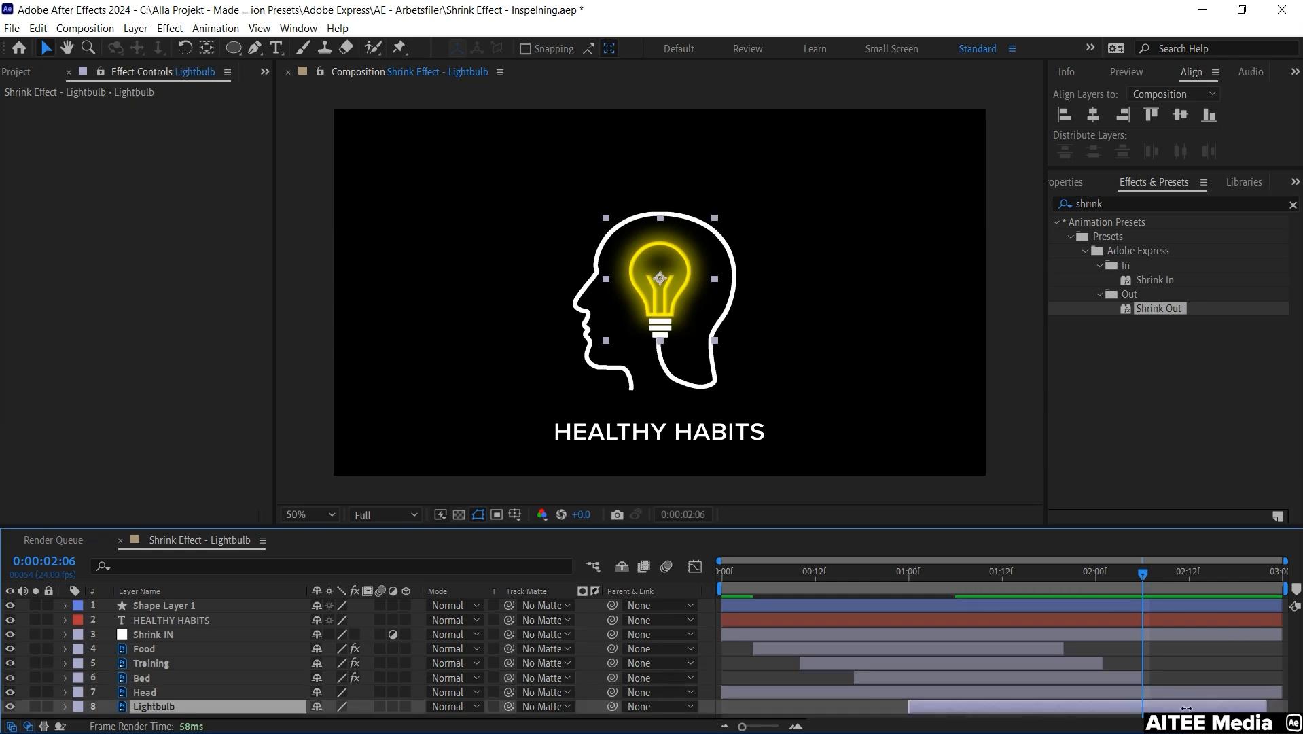
{"action": "left_click_drag", "start_coordinate": [1265, 707], "coordinate": [1210, 705]}
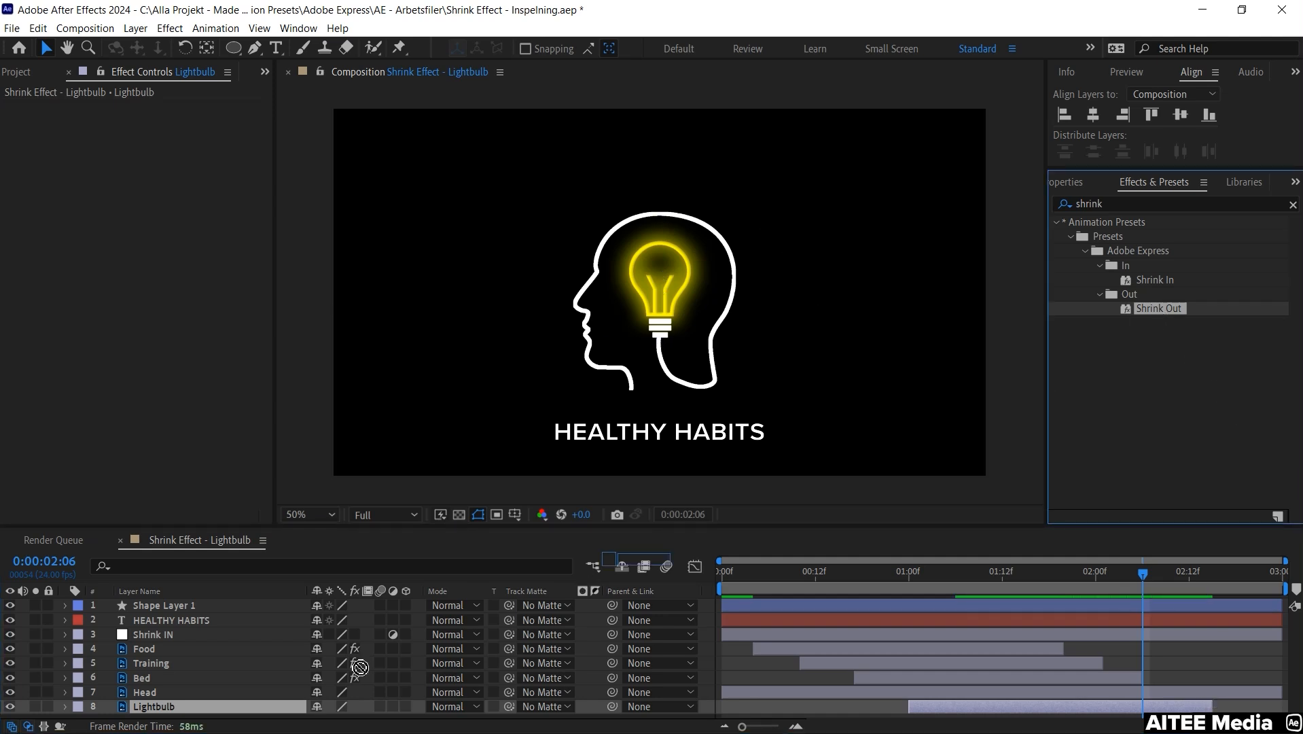
{"action": "left_click_drag", "start_coordinate": [1158, 307], "coordinate": [163, 707]}
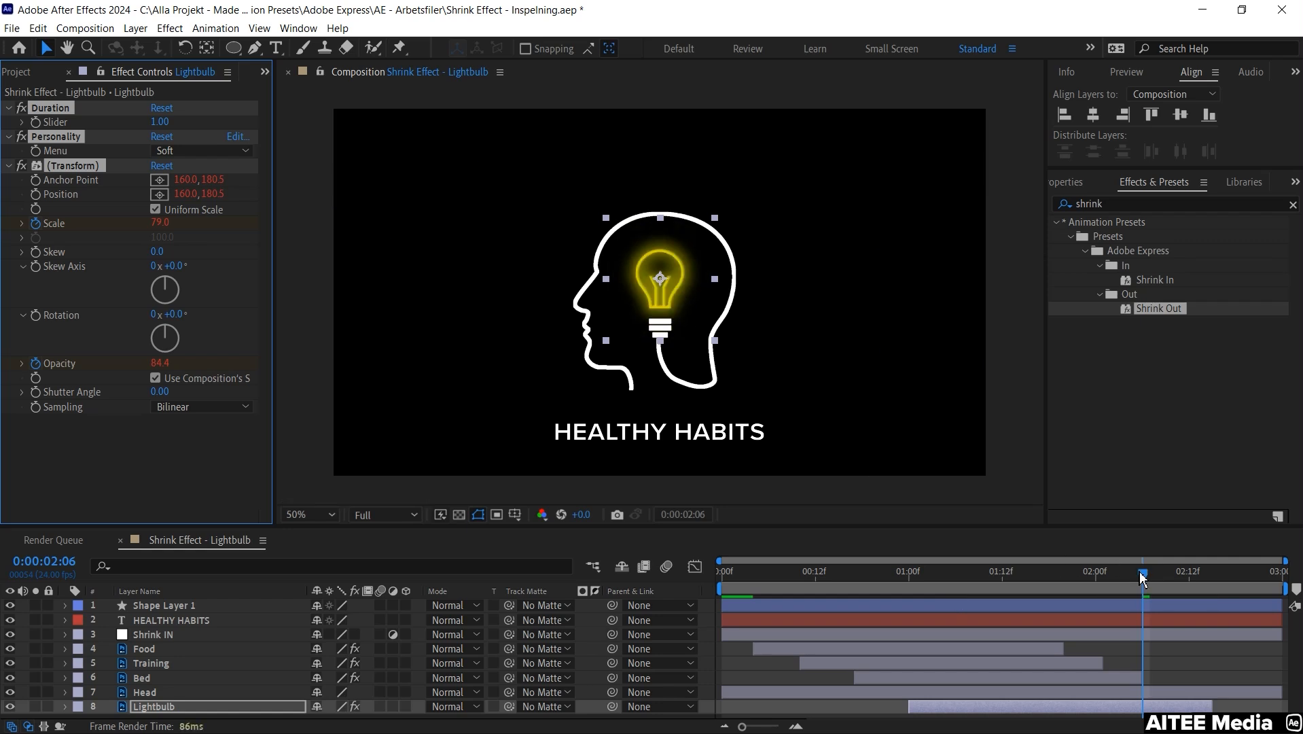
{"action": "mouse_move", "coordinate": [1141, 577]}
{"action": "left_mouse_down"}
{"action": "mouse_move", "coordinate": [1202, 583]}
{"action": "mouse_move", "coordinate": [1205, 570]}
{"action": "left_mouse_up"}
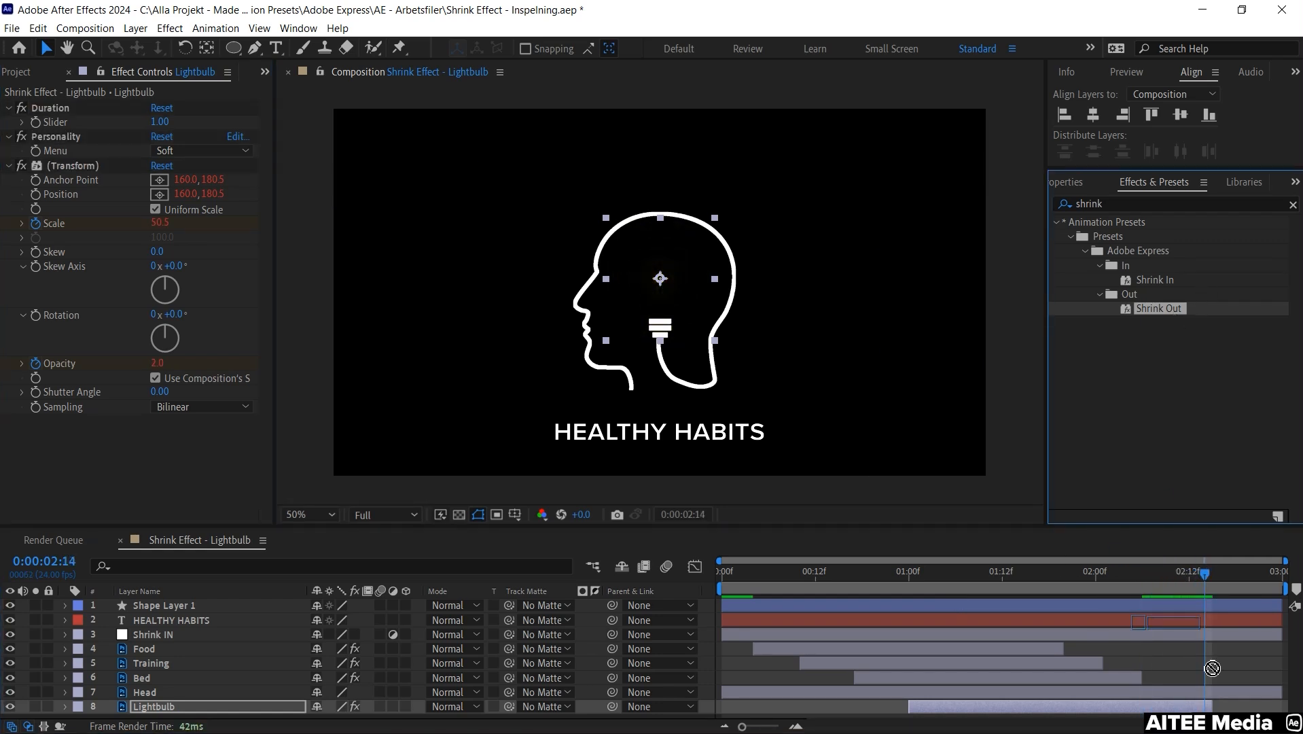
{"action": "left_click_drag", "start_coordinate": [1181, 687], "coordinate": [1232, 702]}
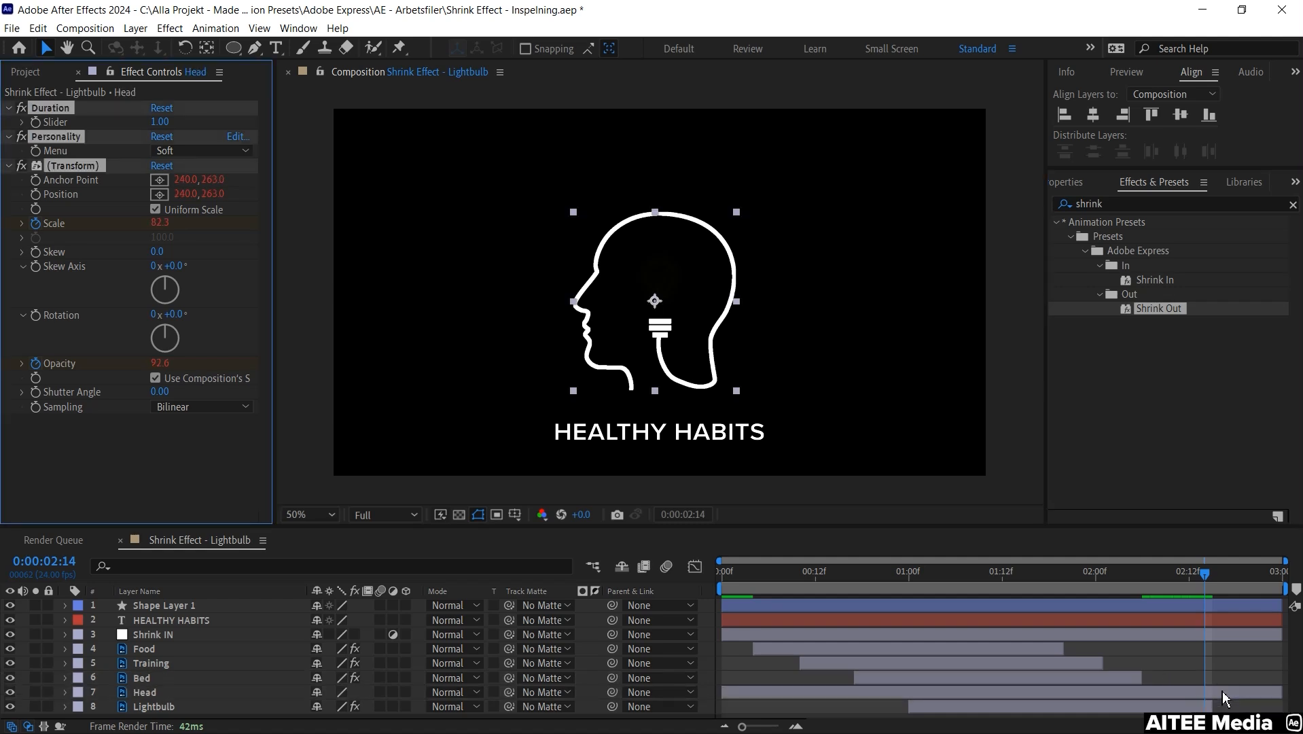
{"action": "left_click_drag", "start_coordinate": [1208, 577], "coordinate": [1277, 577]}
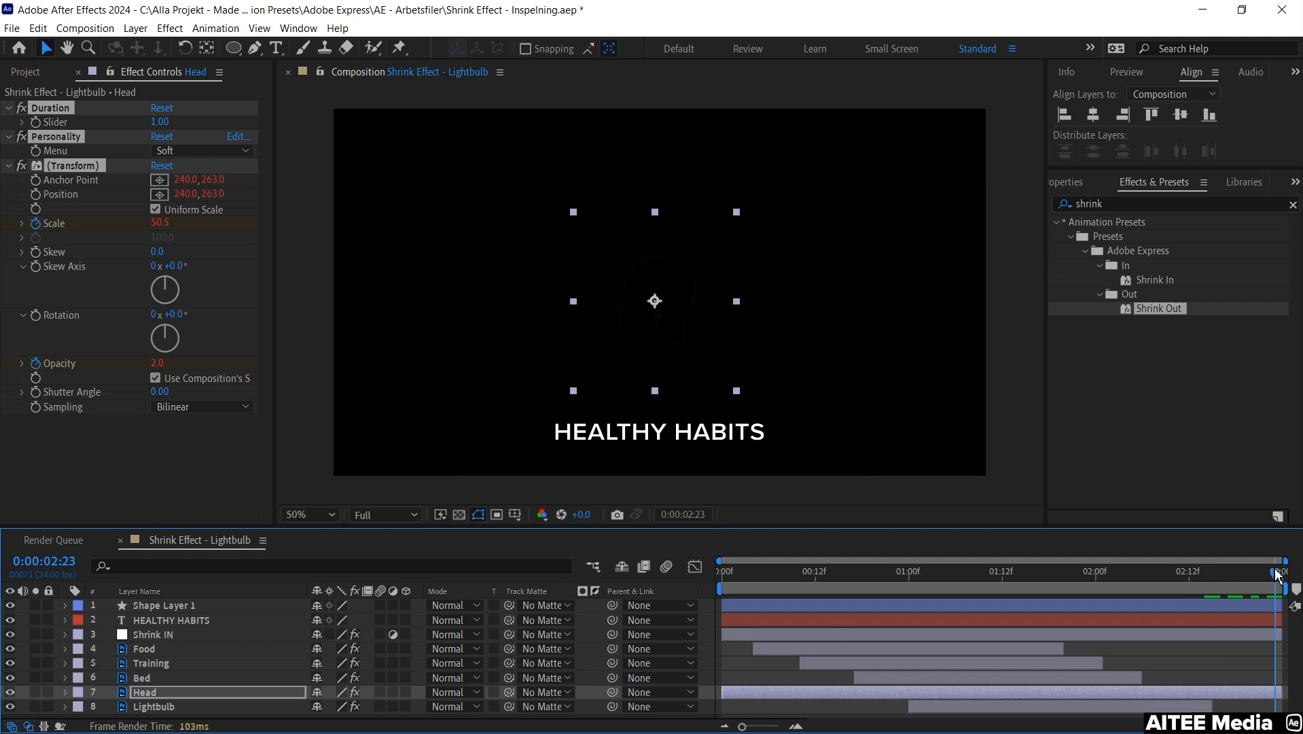
{"action": "left_click_drag", "start_coordinate": [1245, 576], "coordinate": [893, 577]}
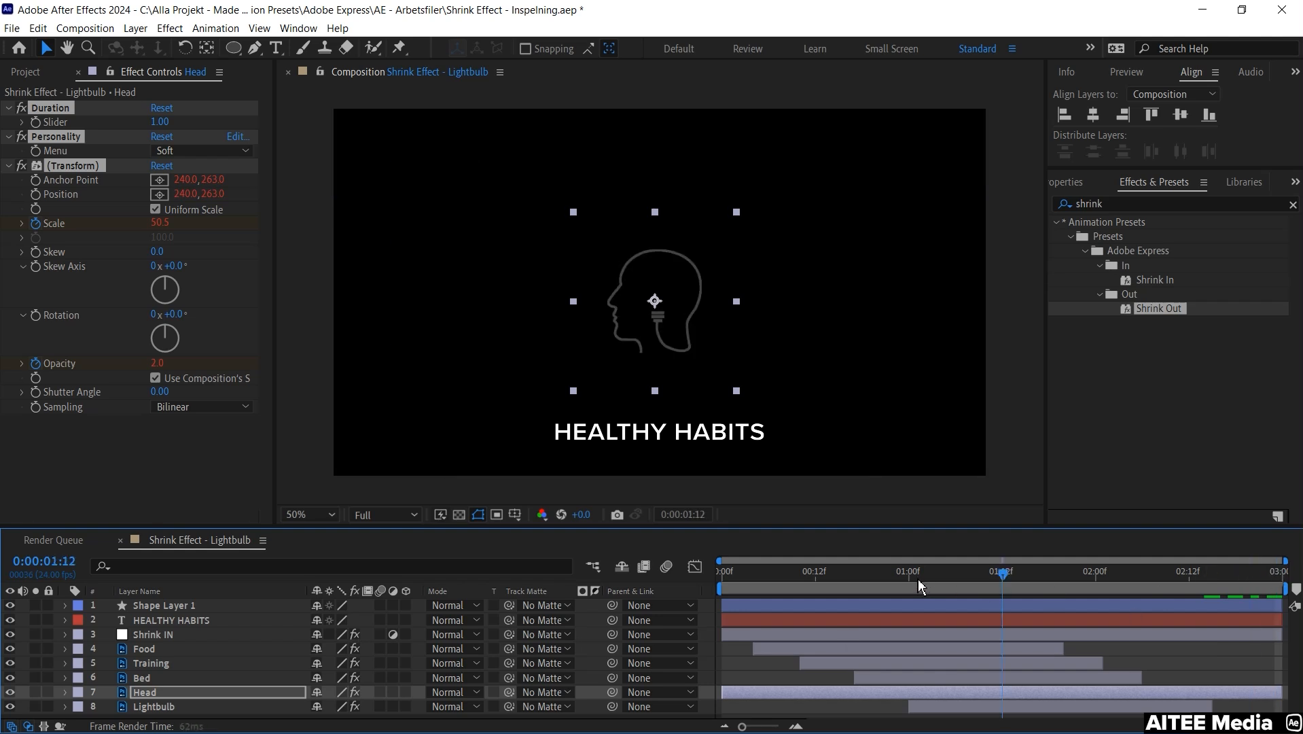
{"action": "left_click_drag", "start_coordinate": [809, 577], "coordinate": [722, 579]}
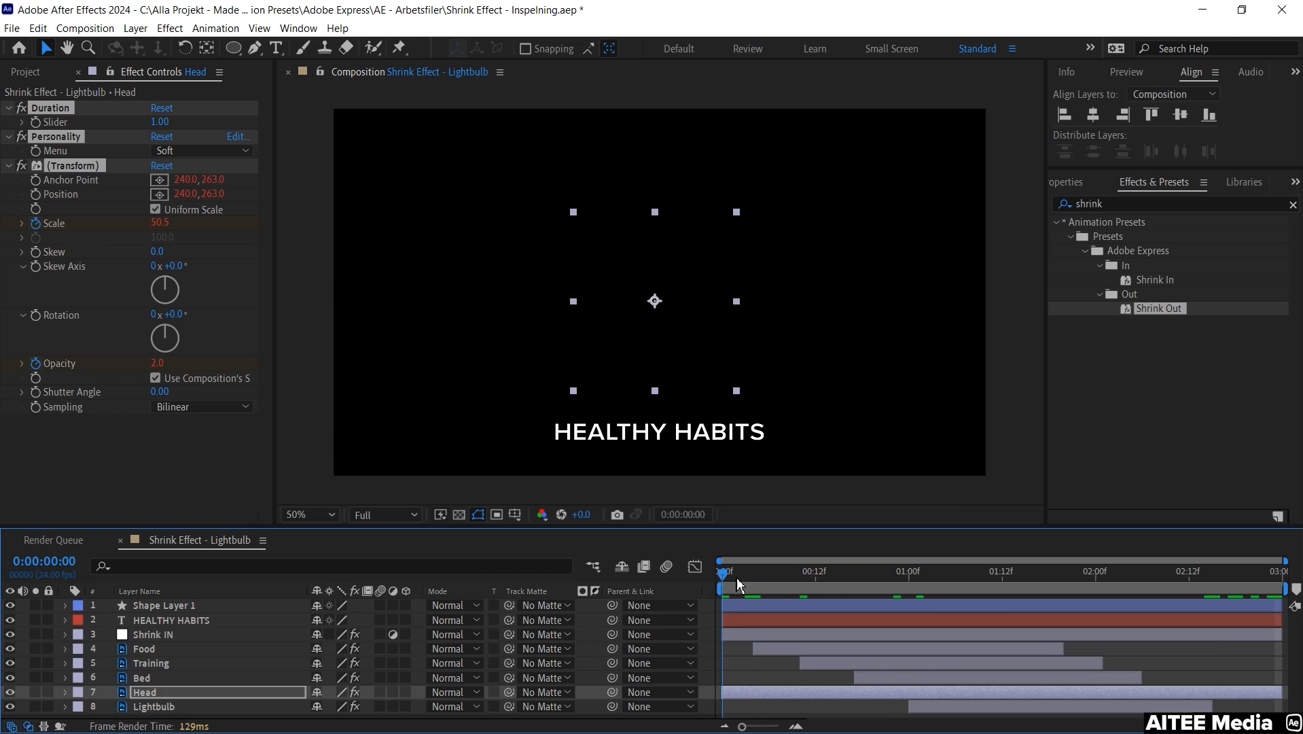
{"action": "left_click_drag", "start_coordinate": [725, 577], "coordinate": [884, 573]}
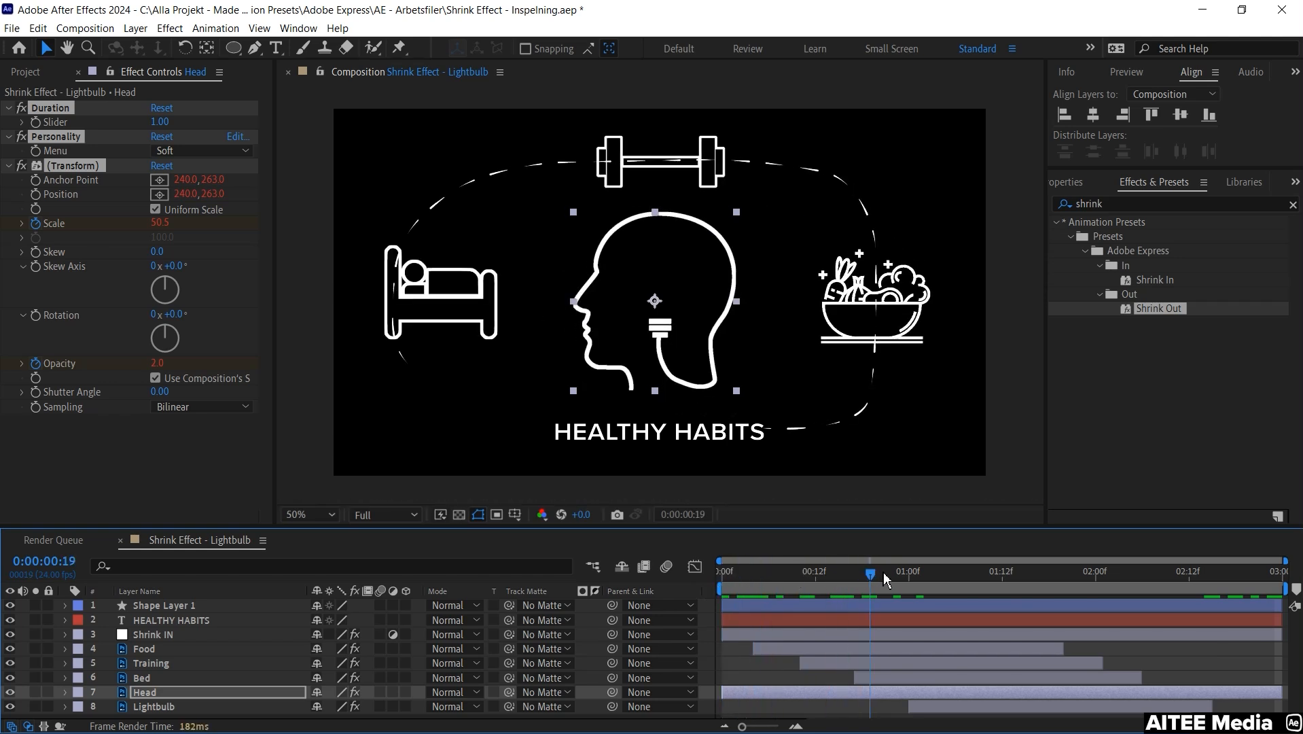
{"action": "left_click_drag", "start_coordinate": [884, 573], "coordinate": [912, 576]}
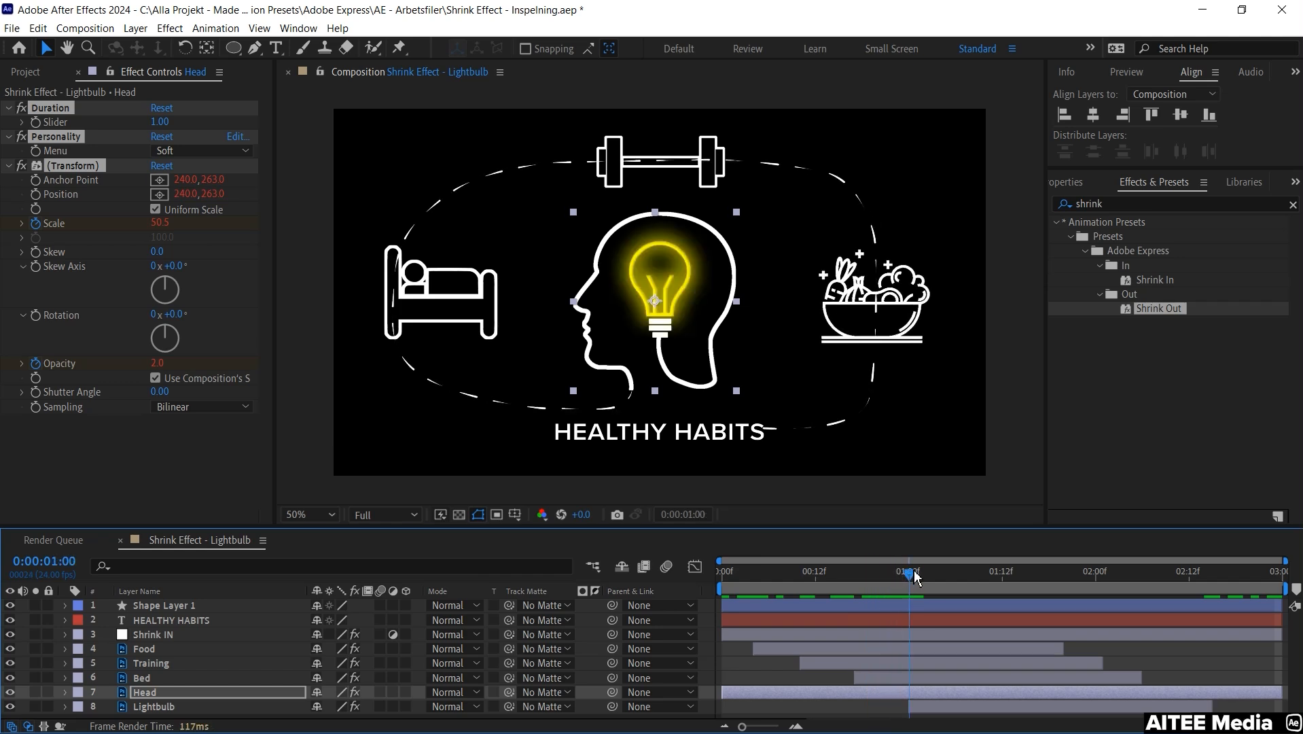
{"action": "left_click_drag", "start_coordinate": [919, 576], "coordinate": [976, 577]}
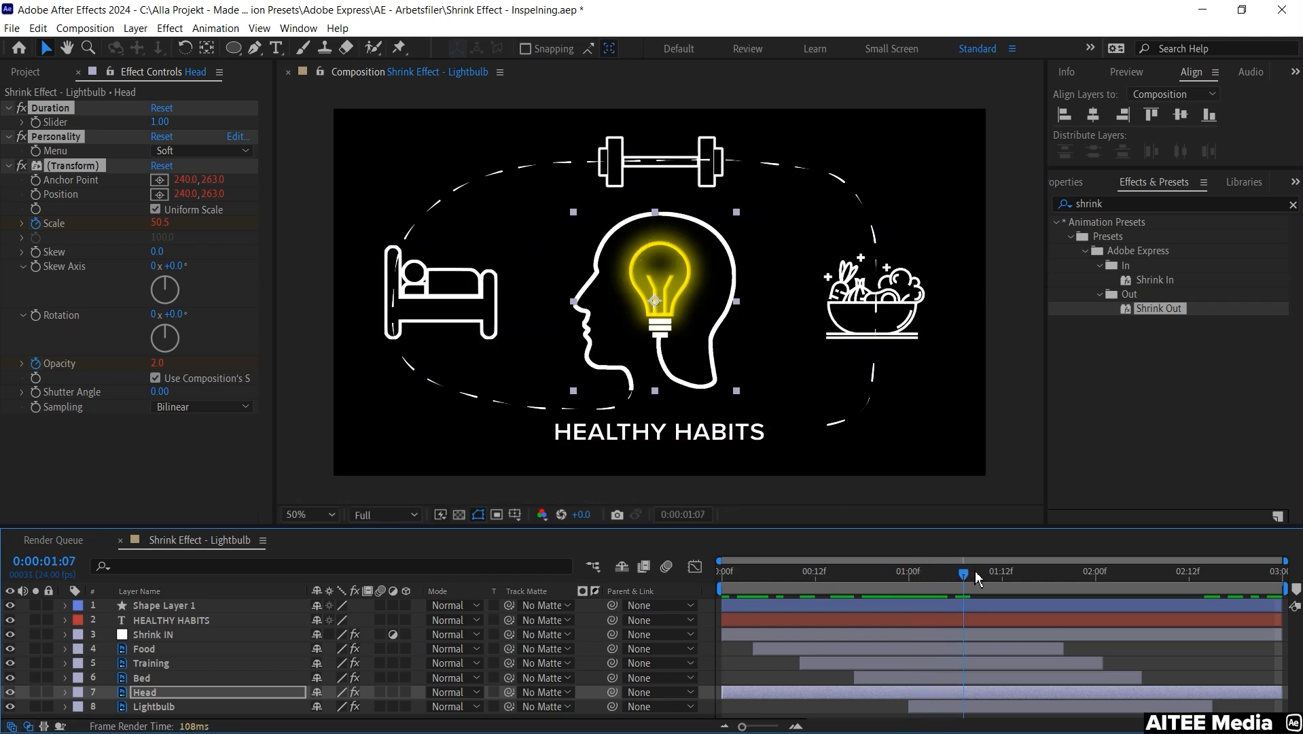
{"action": "left_click_drag", "start_coordinate": [976, 572], "coordinate": [957, 577]}
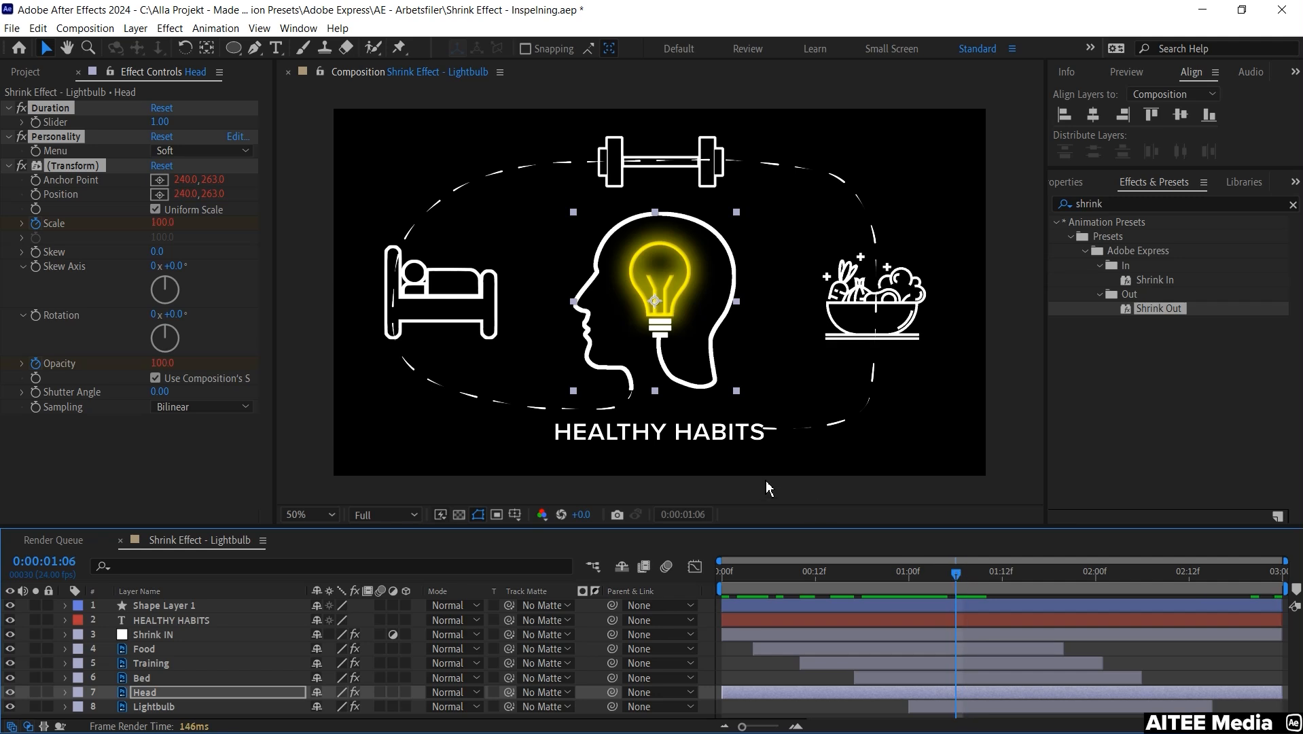
Apply Shrink Out to the HEALTHY HABITS title, end it near 1:10, preview and rewind to 0:00.
{"action": "left_click", "coordinate": [713, 438]}
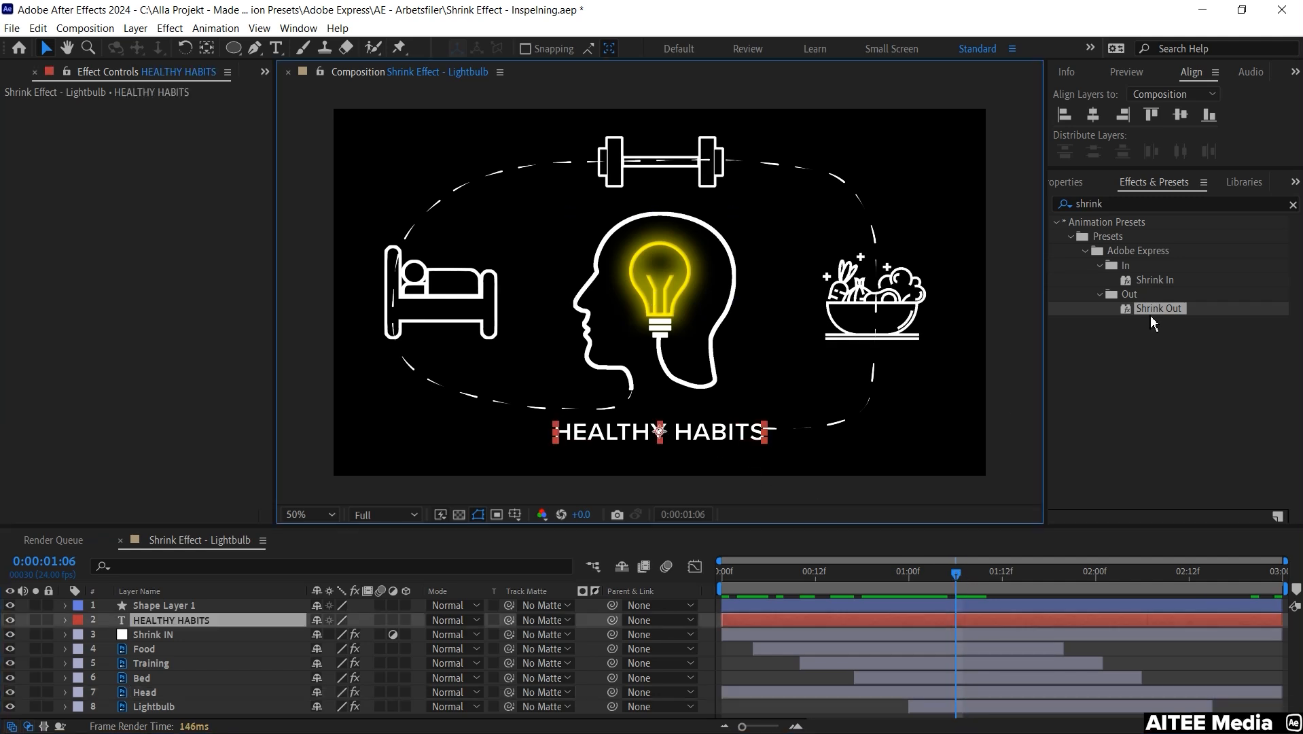
{"action": "double_click", "coordinate": [1156, 308]}
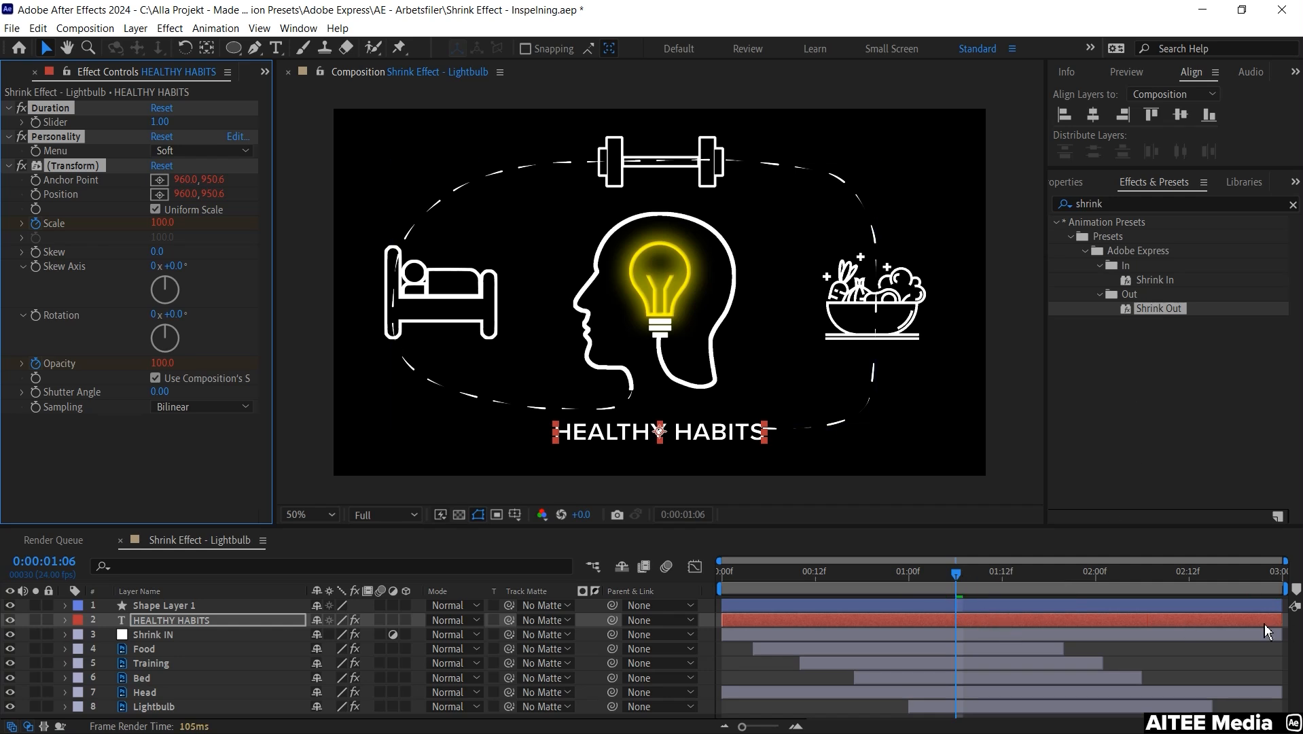
{"action": "left_click_drag", "start_coordinate": [1282, 619], "coordinate": [989, 624]}
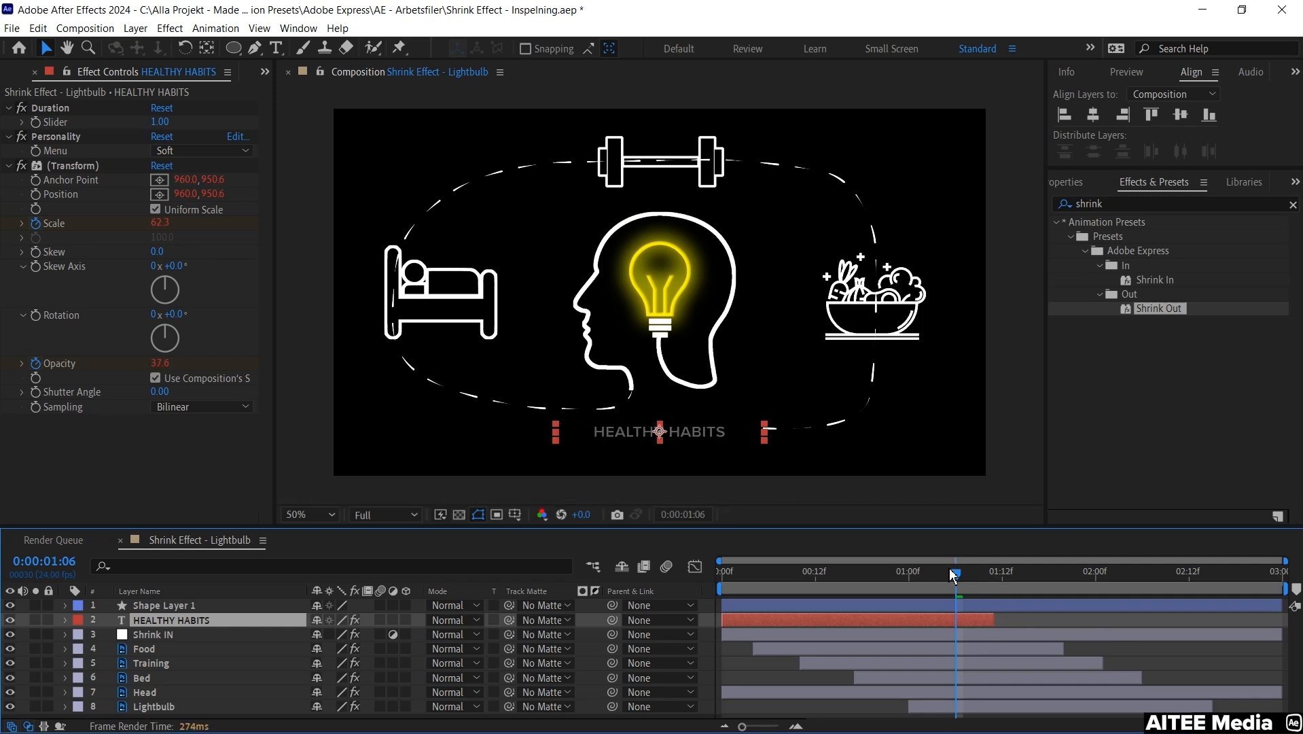
{"action": "left_click_drag", "start_coordinate": [969, 572], "coordinate": [1259, 561]}
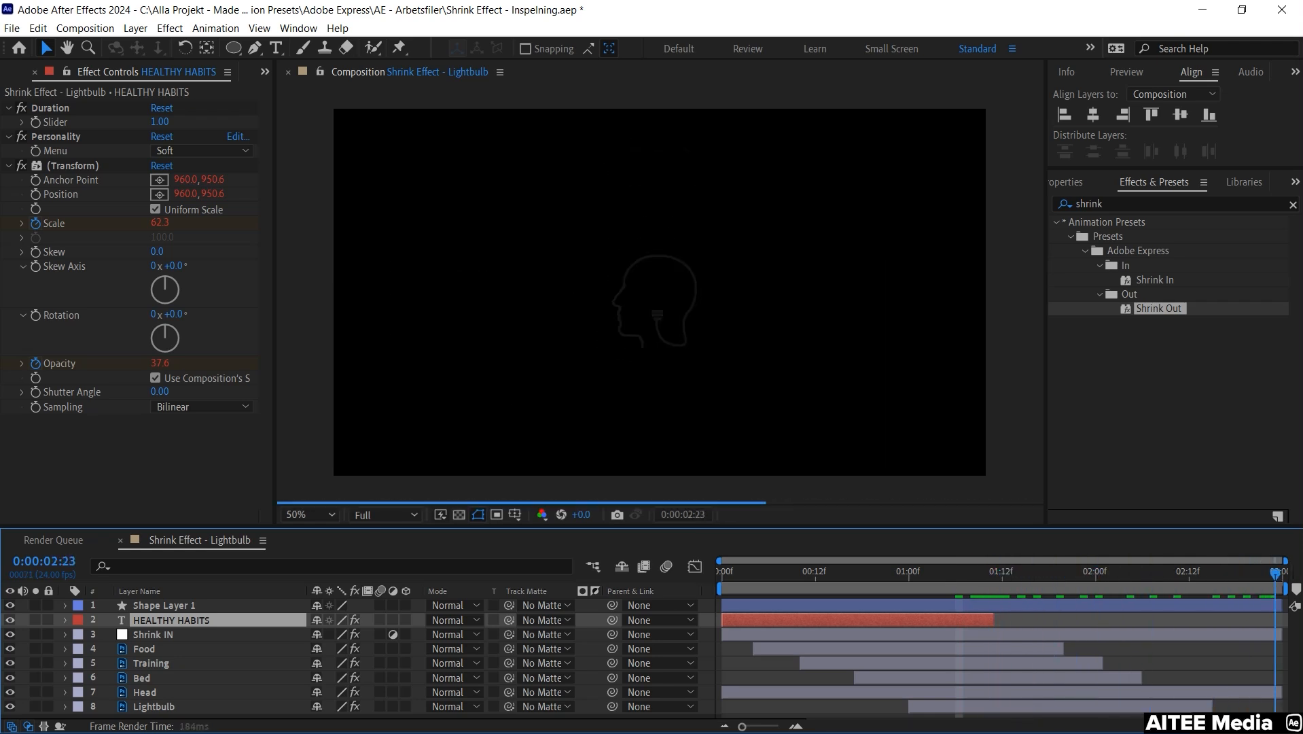
{"action": "left_click_drag", "start_coordinate": [1082, 569], "coordinate": [723, 570]}
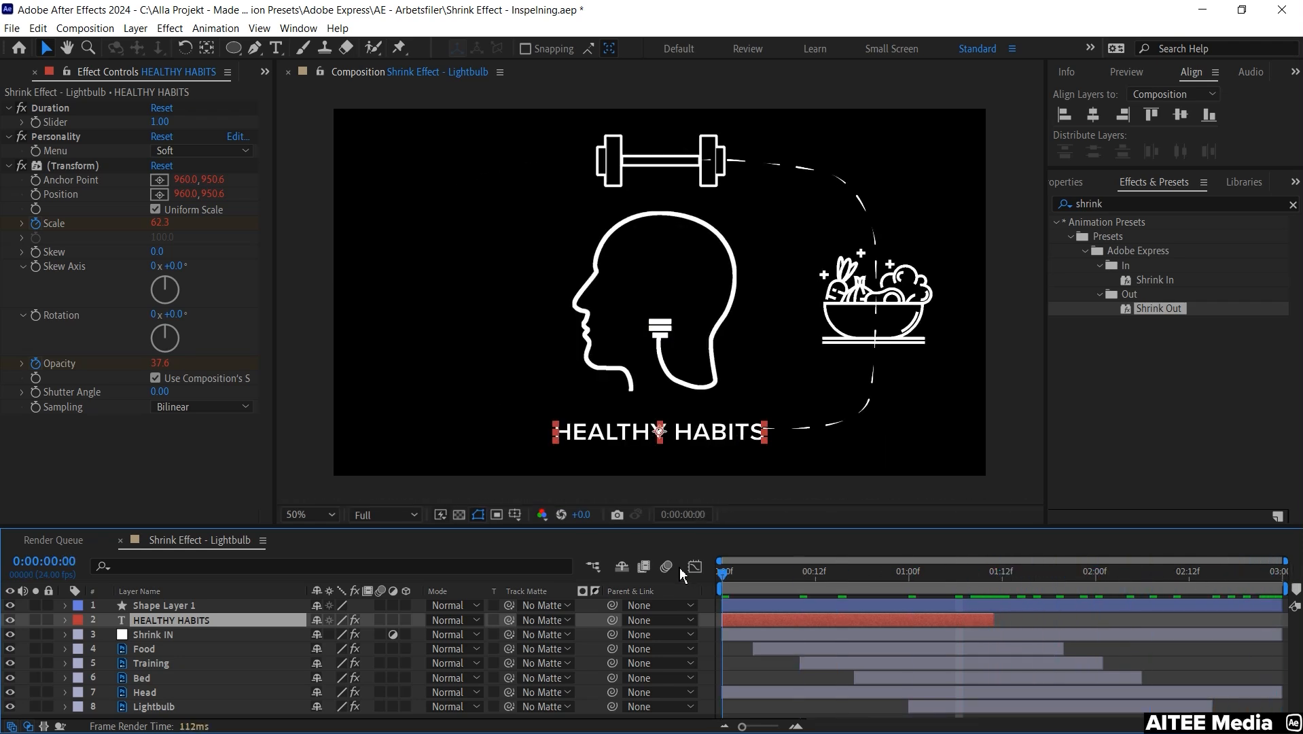
Set the Shrink Out Duration Slider to 0.5 on both the Lightbulb and Head layers.
{"action": "left_click", "coordinate": [945, 709]}
{"action": "left_click", "coordinate": [165, 123]}
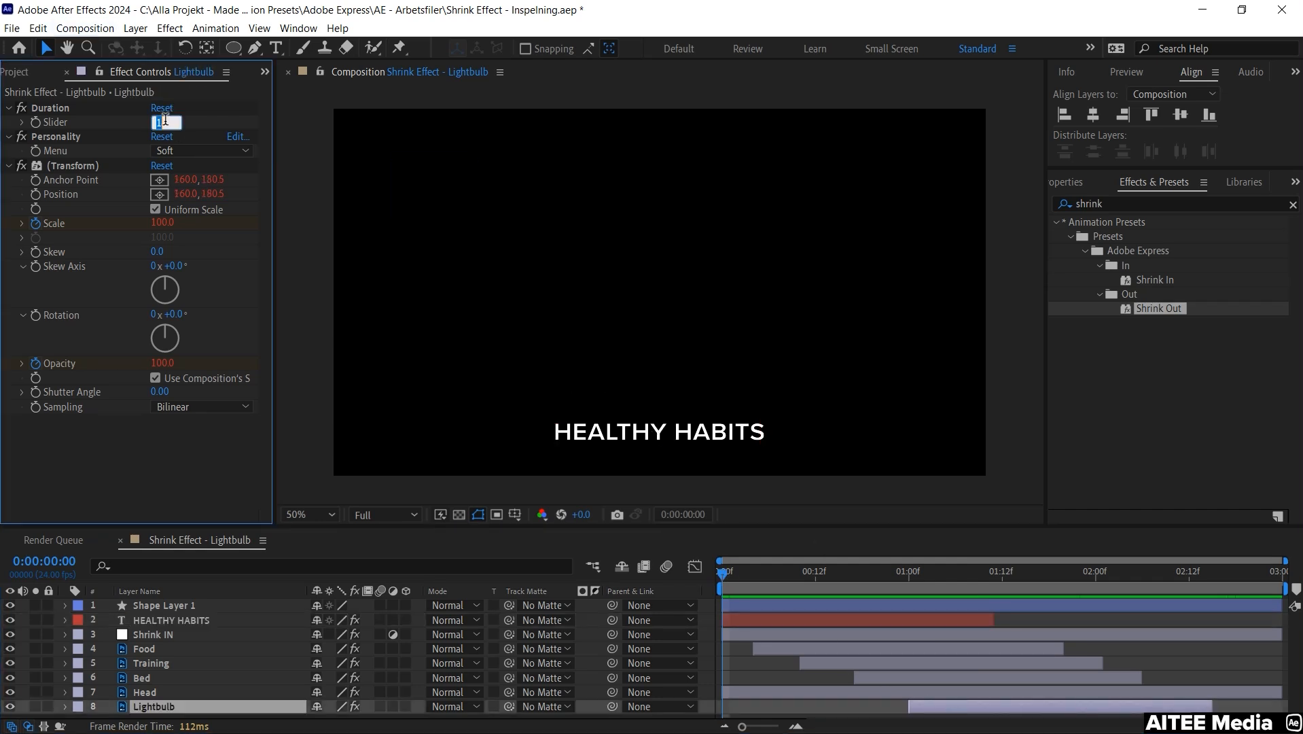
{"action": "type", "text": "05"}
{"action": "key", "text": "Return"}
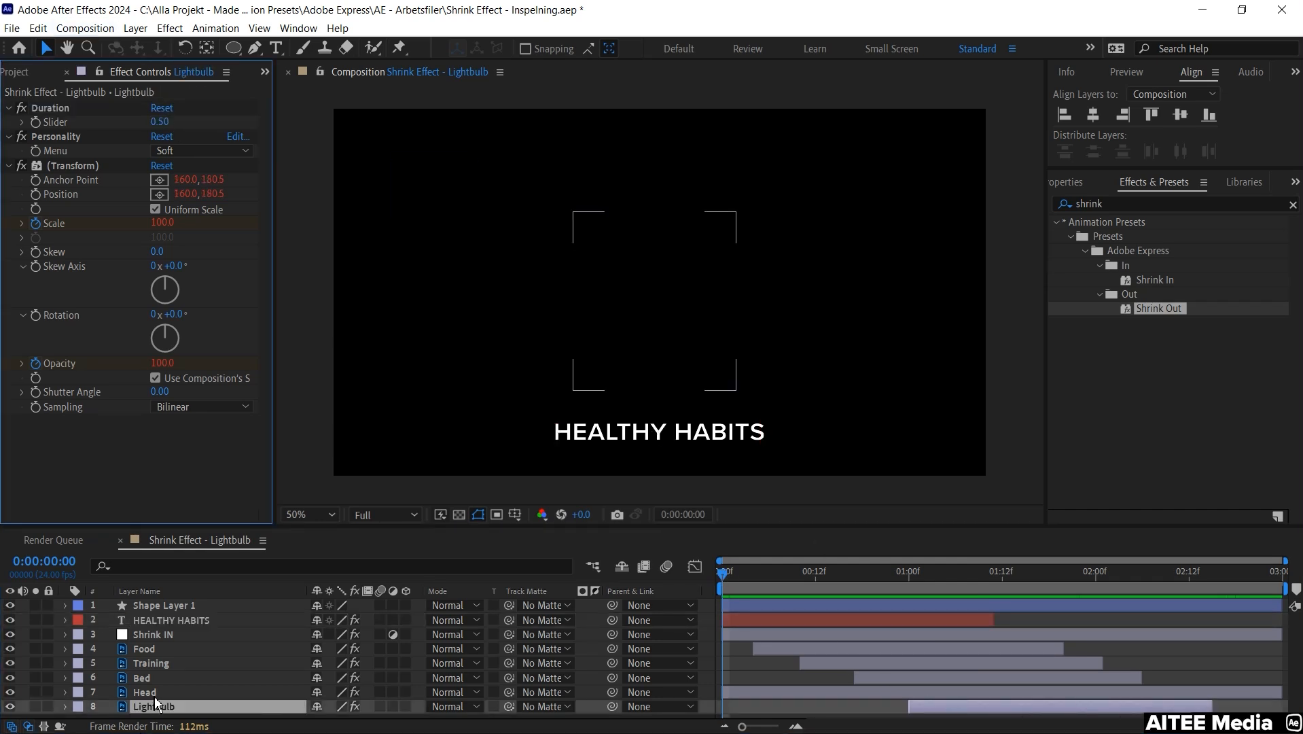
{"action": "left_click", "coordinate": [144, 692]}
{"action": "left_click", "coordinate": [159, 123]}
{"action": "type", "text": ".5"}
{"action": "key", "text": "Return"}
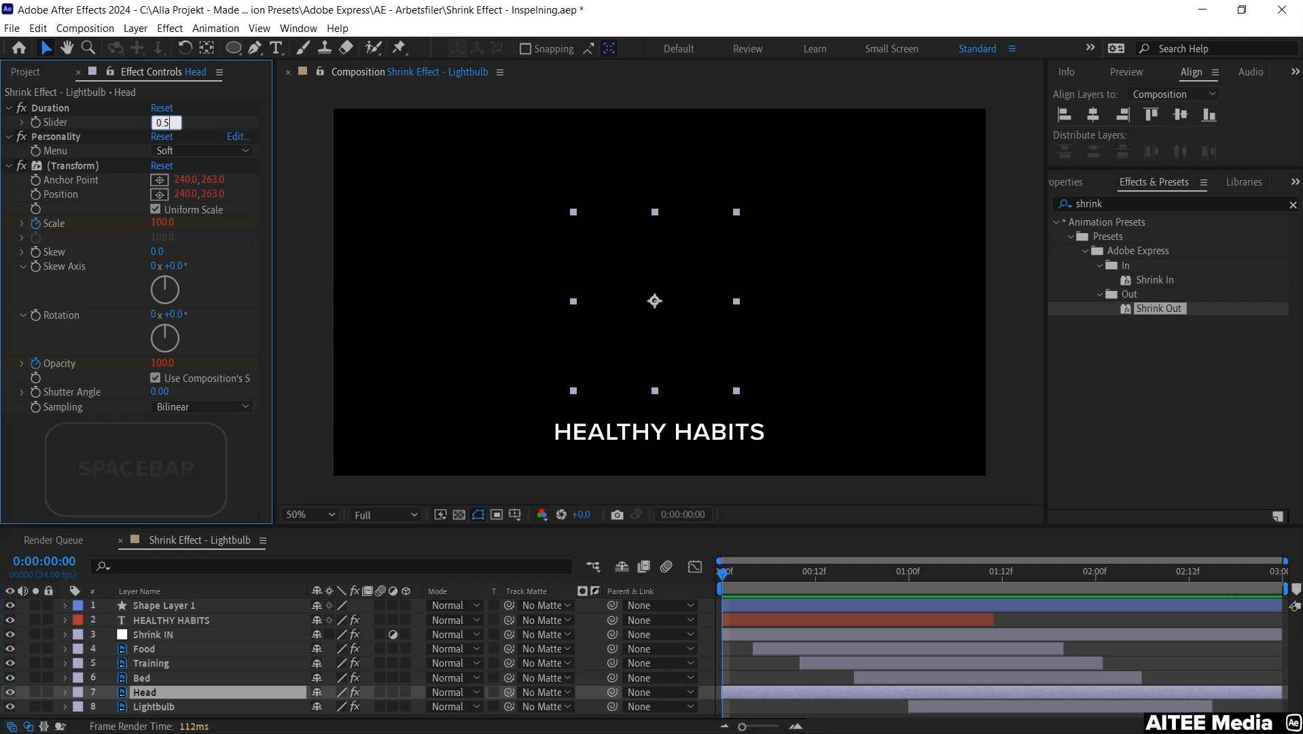